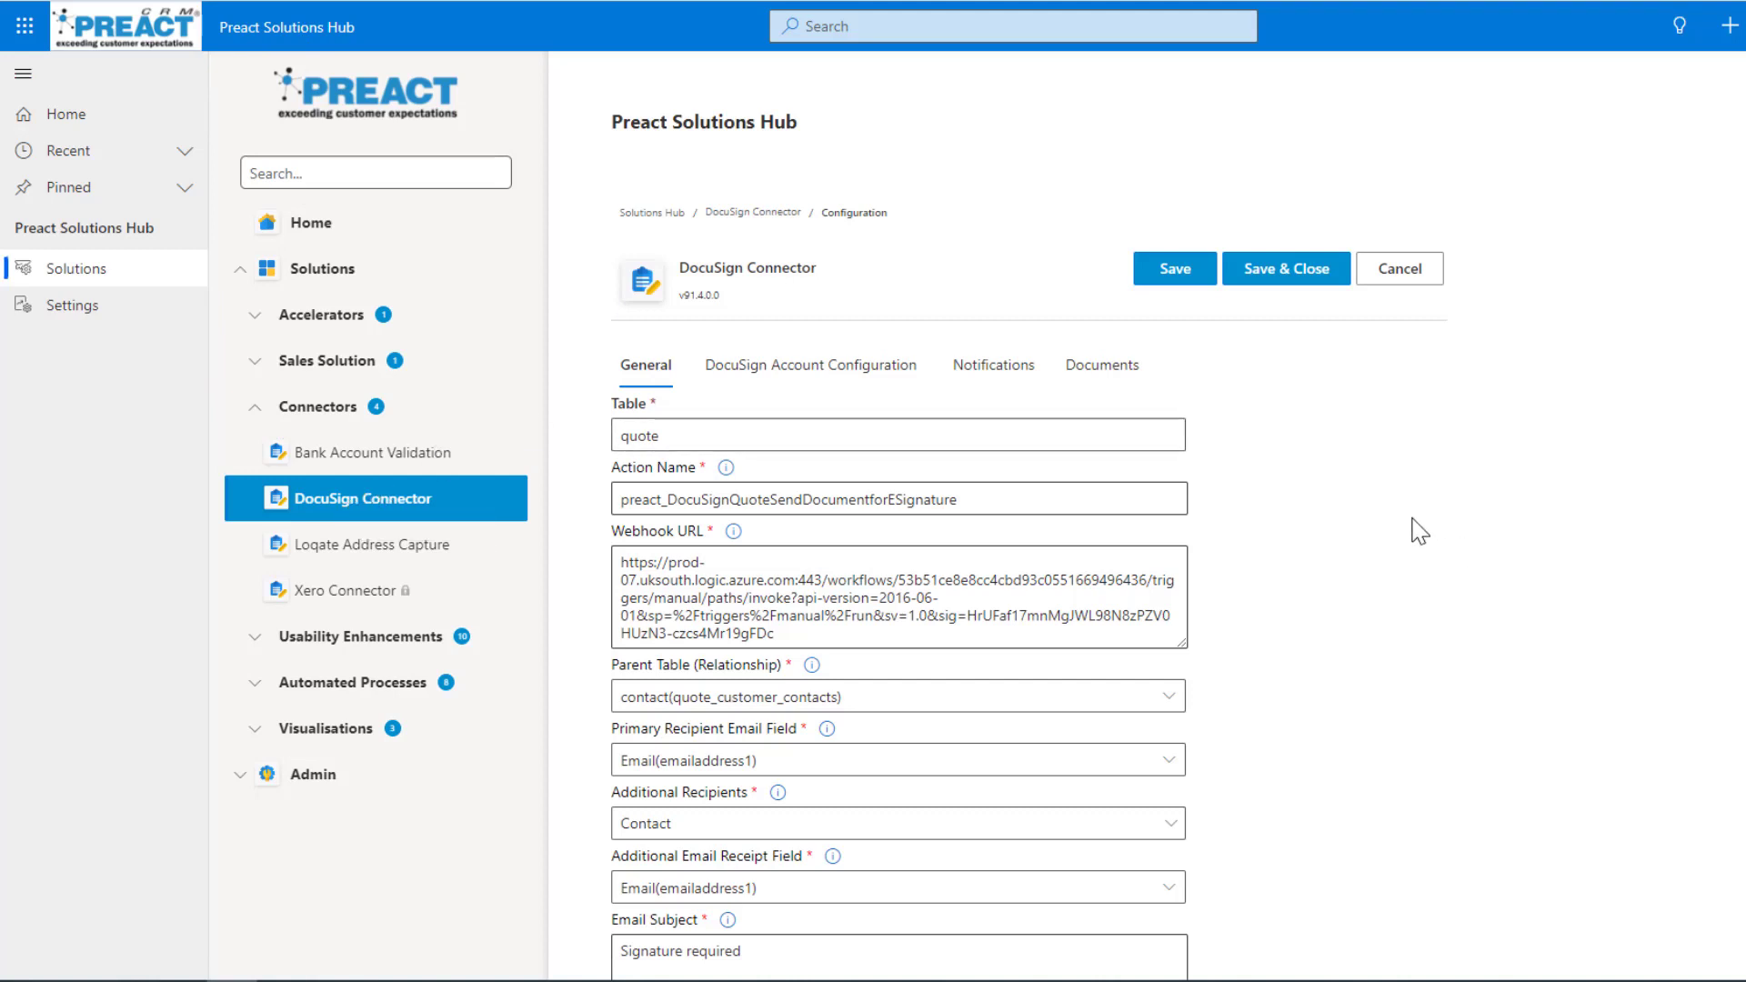
# Open the Preact DocuSign configuration in the DocuSign Connector and examine its general settings, including table, email subject, description, reminder and expiry.
pyautogui.click(414, 501)
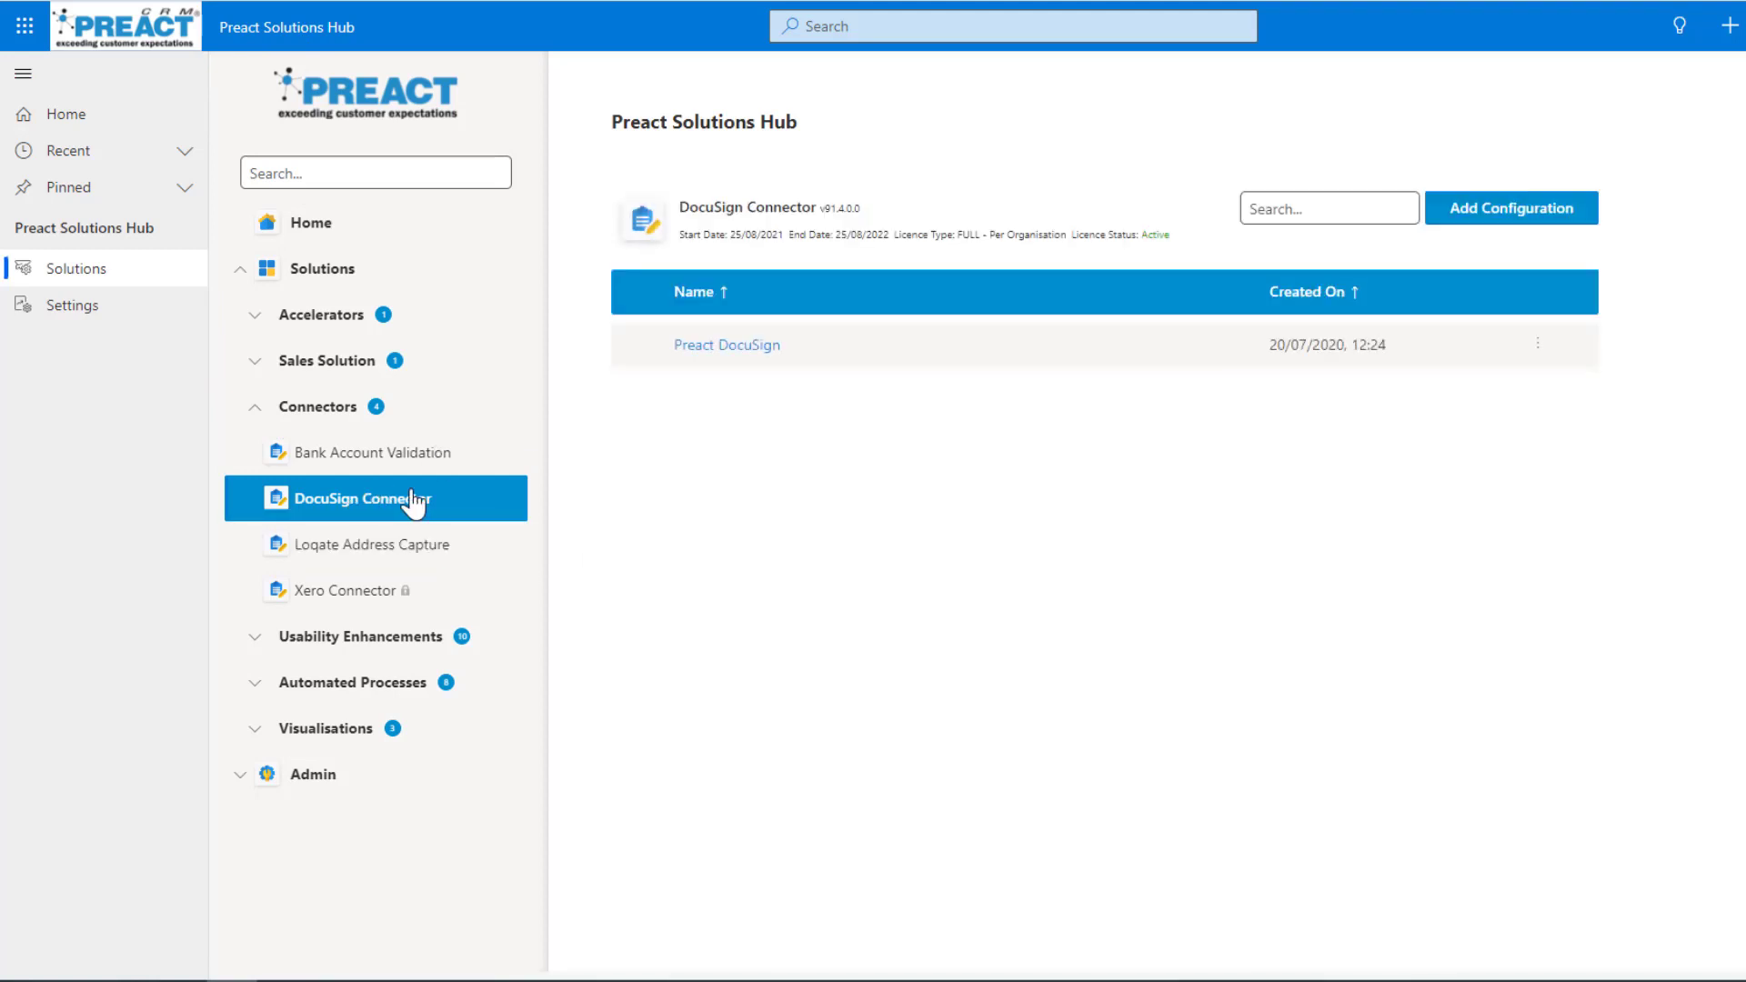
pyautogui.click(751, 355)
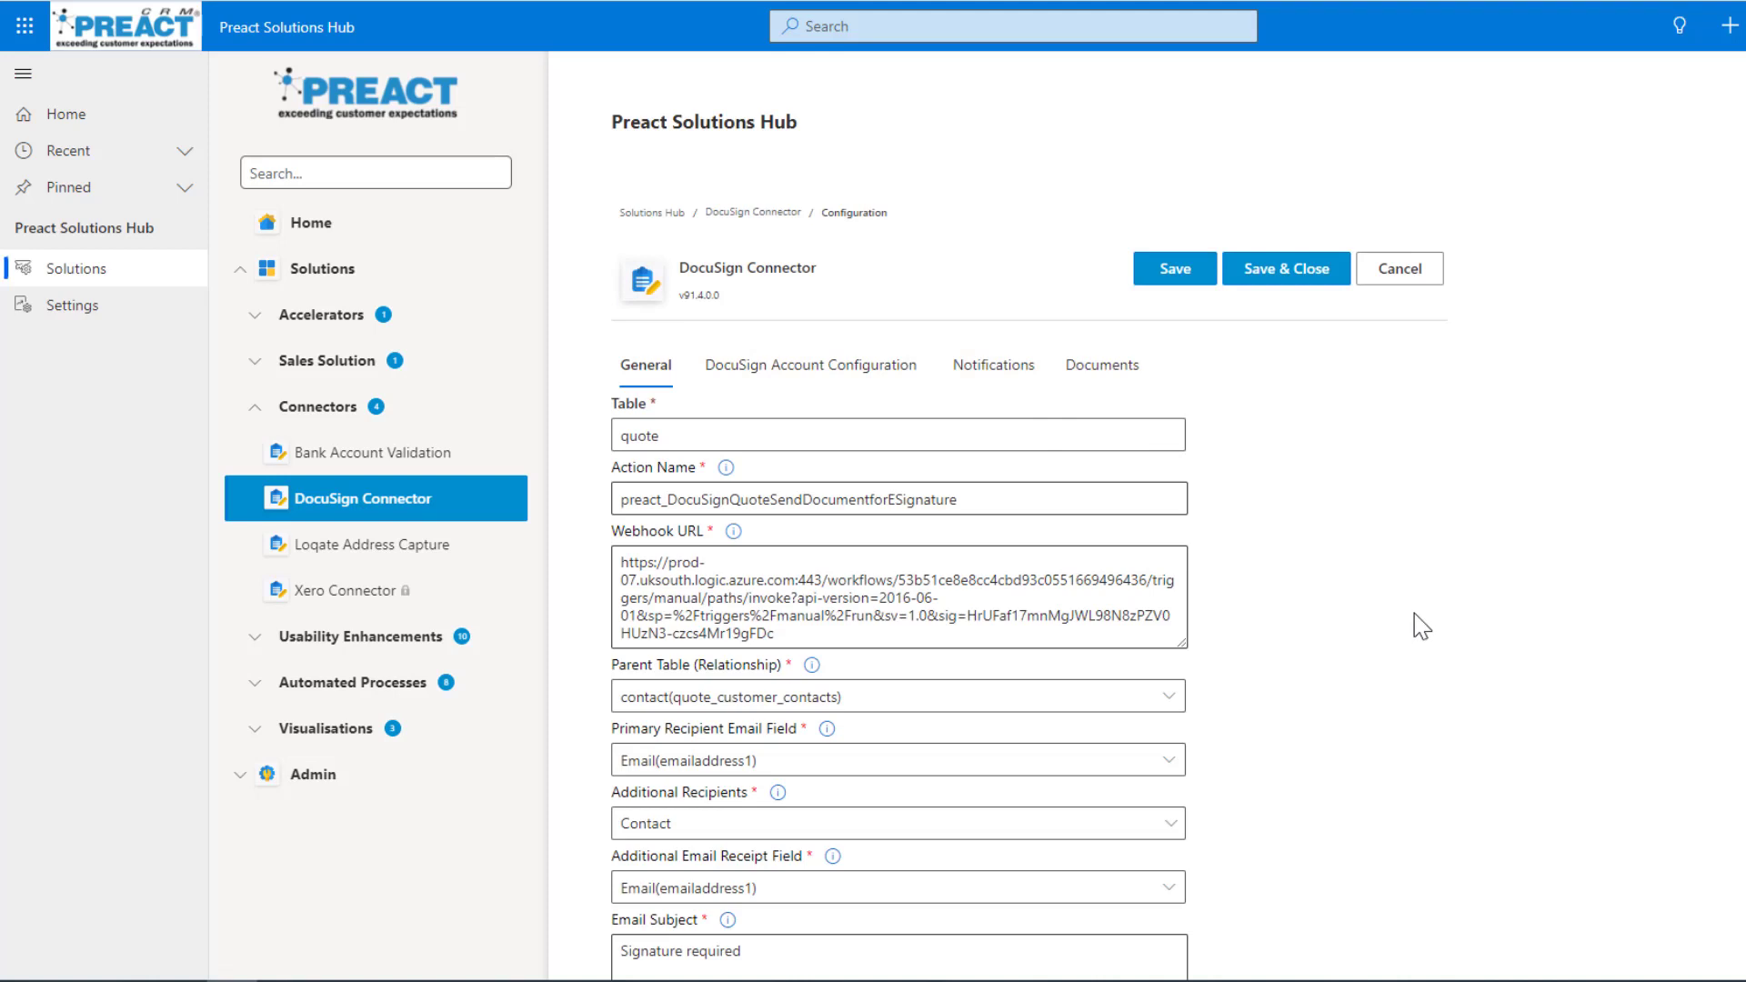
pyautogui.doubleClick(636, 435)
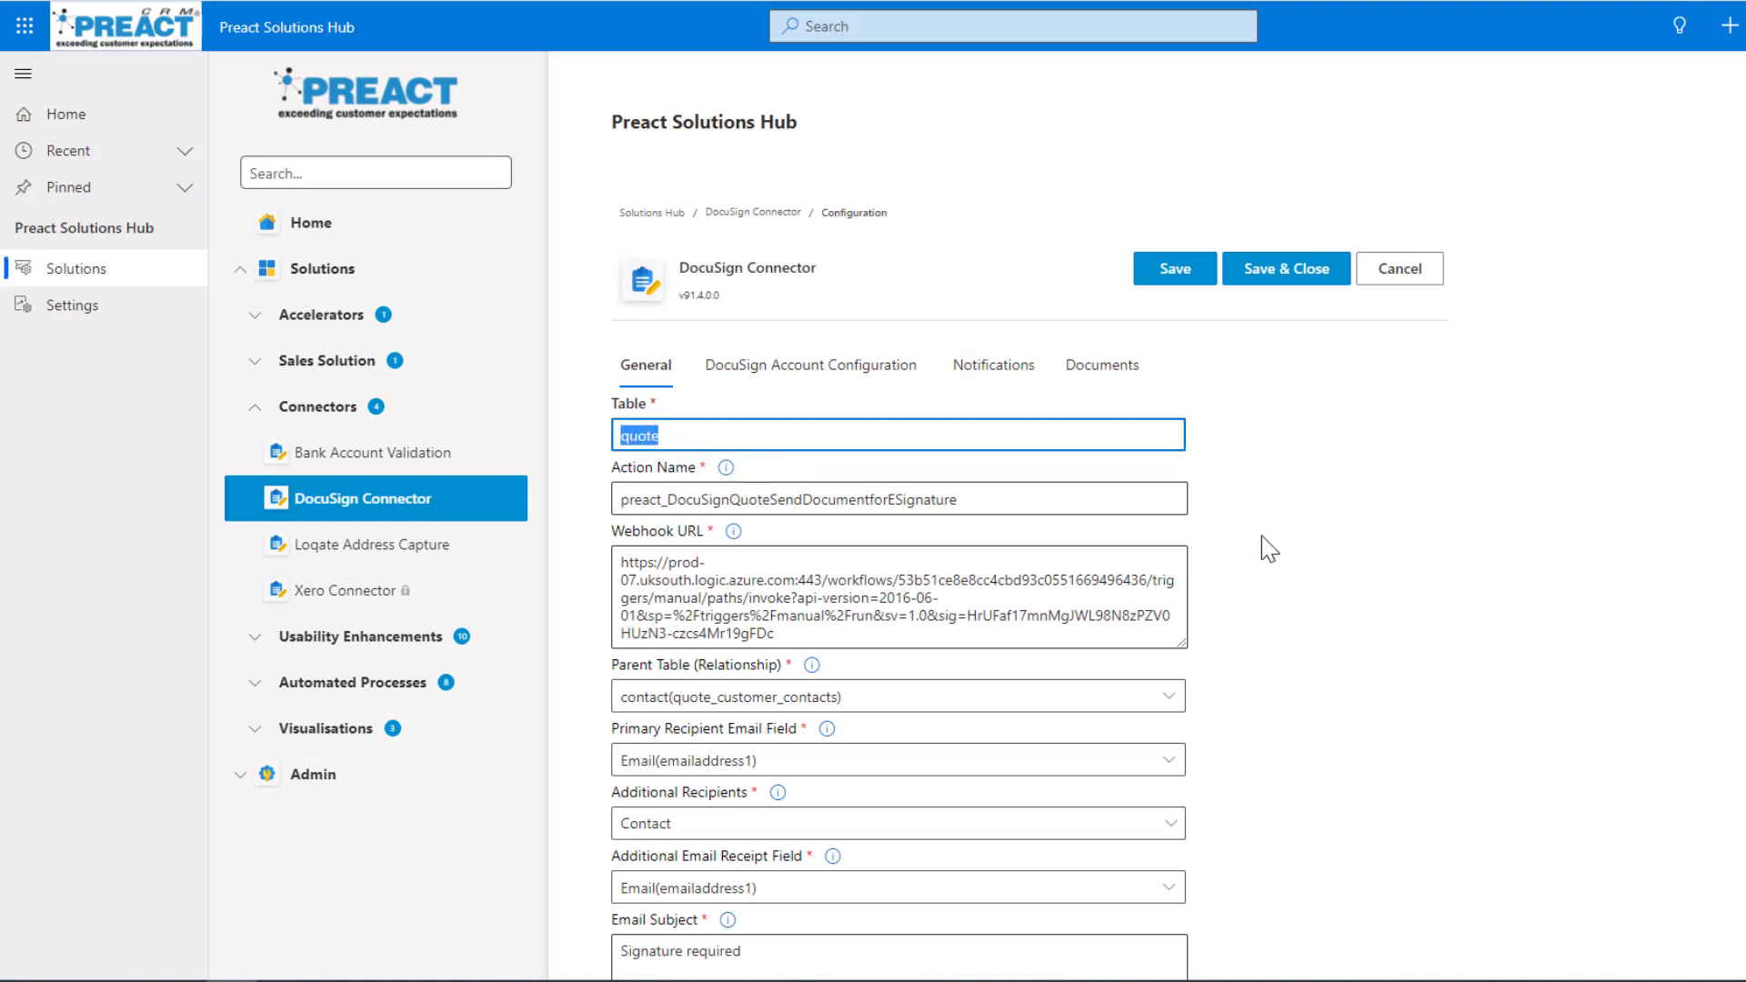
pyautogui.click(1308, 530)
pyautogui.scroll(-1, 1311, 529)
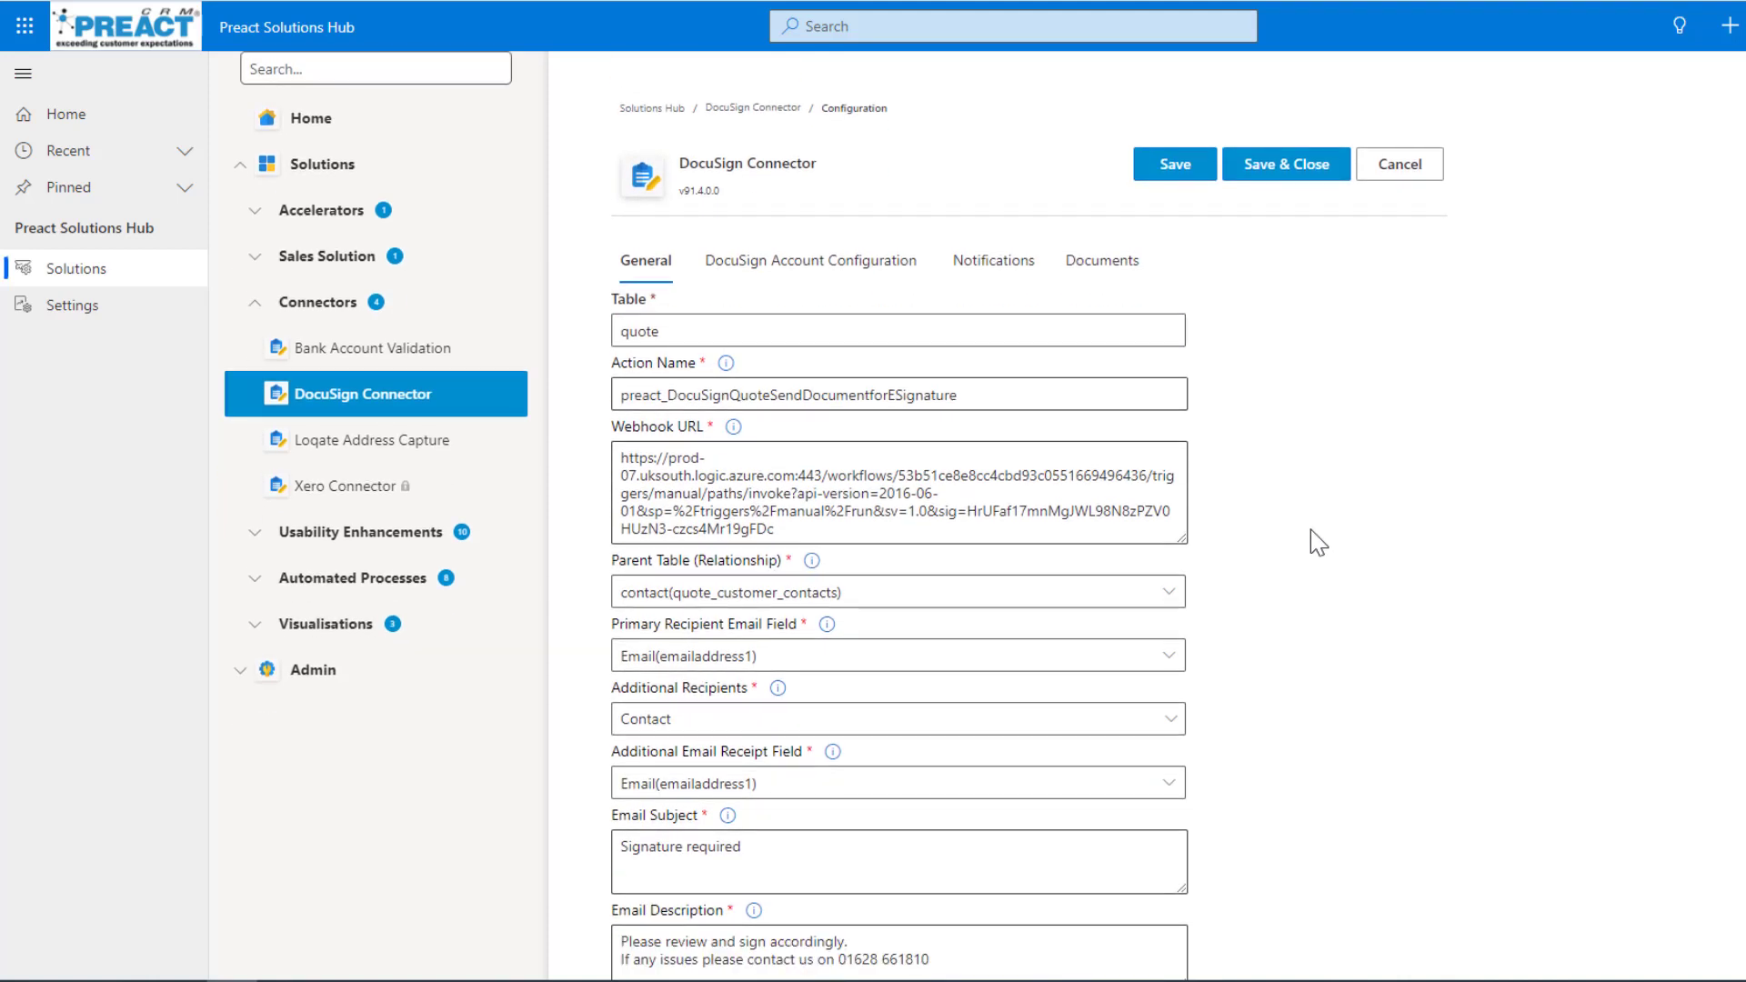
pyautogui.scroll(-3, 1311, 529)
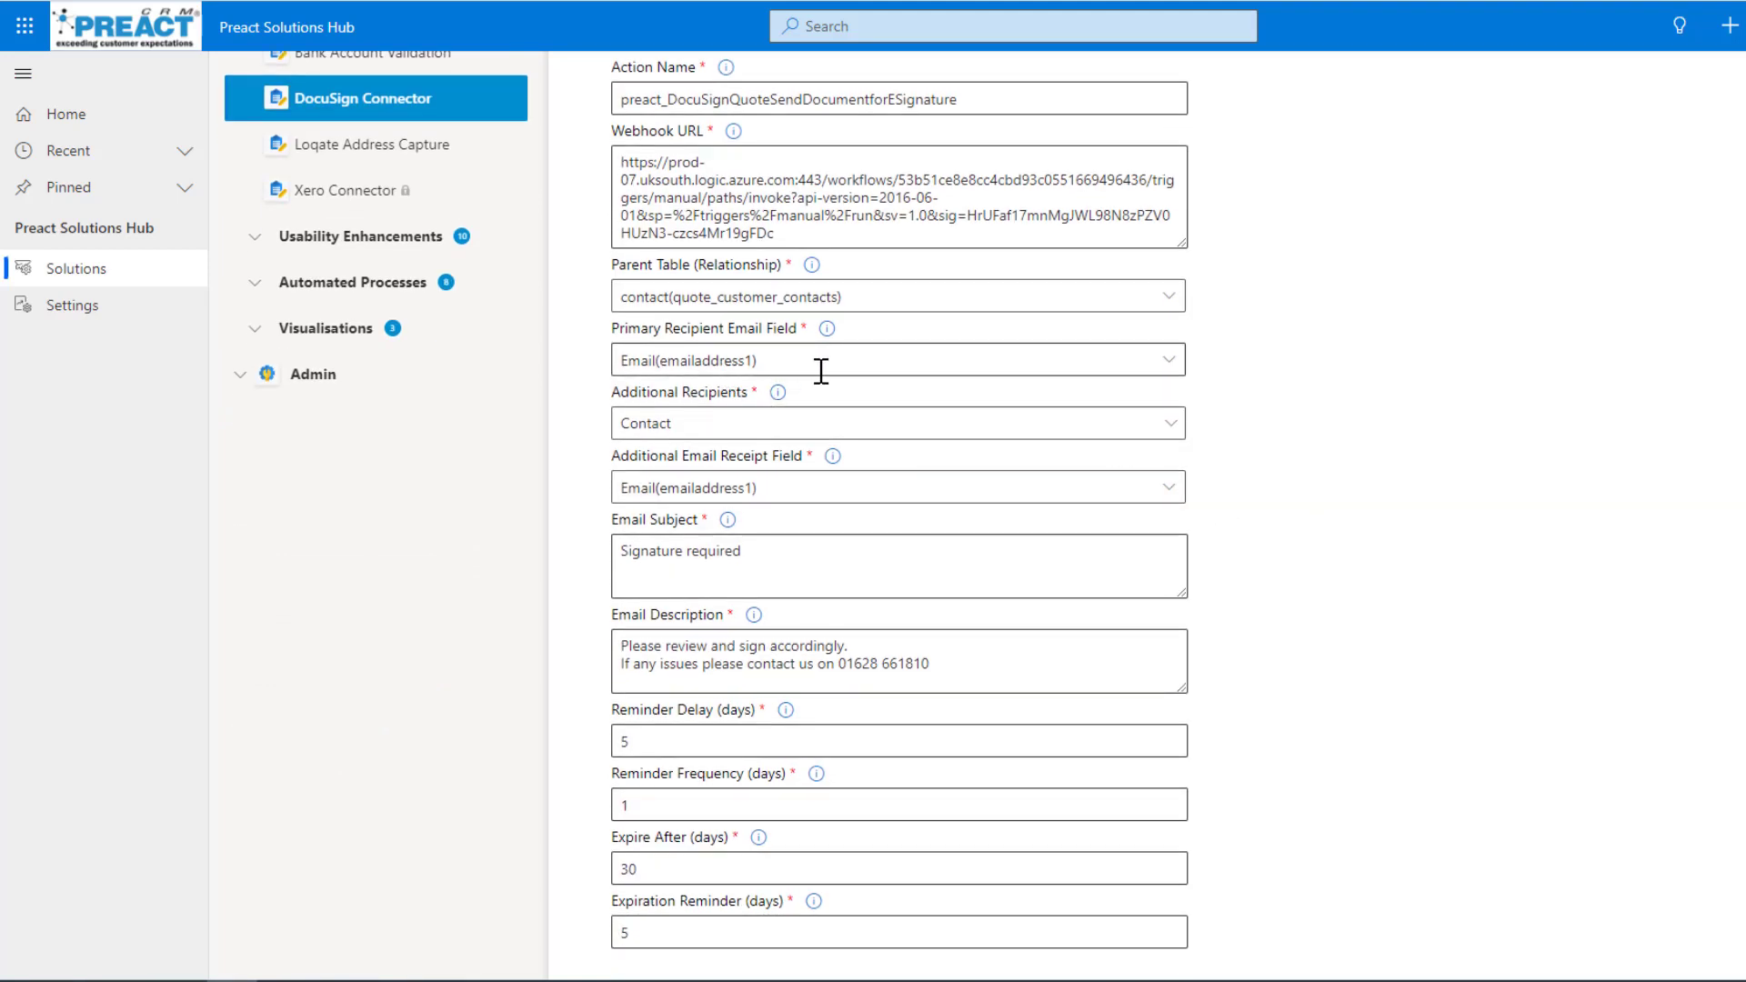
pyautogui.moveTo(788, 556); pyautogui.dragTo(621, 553)
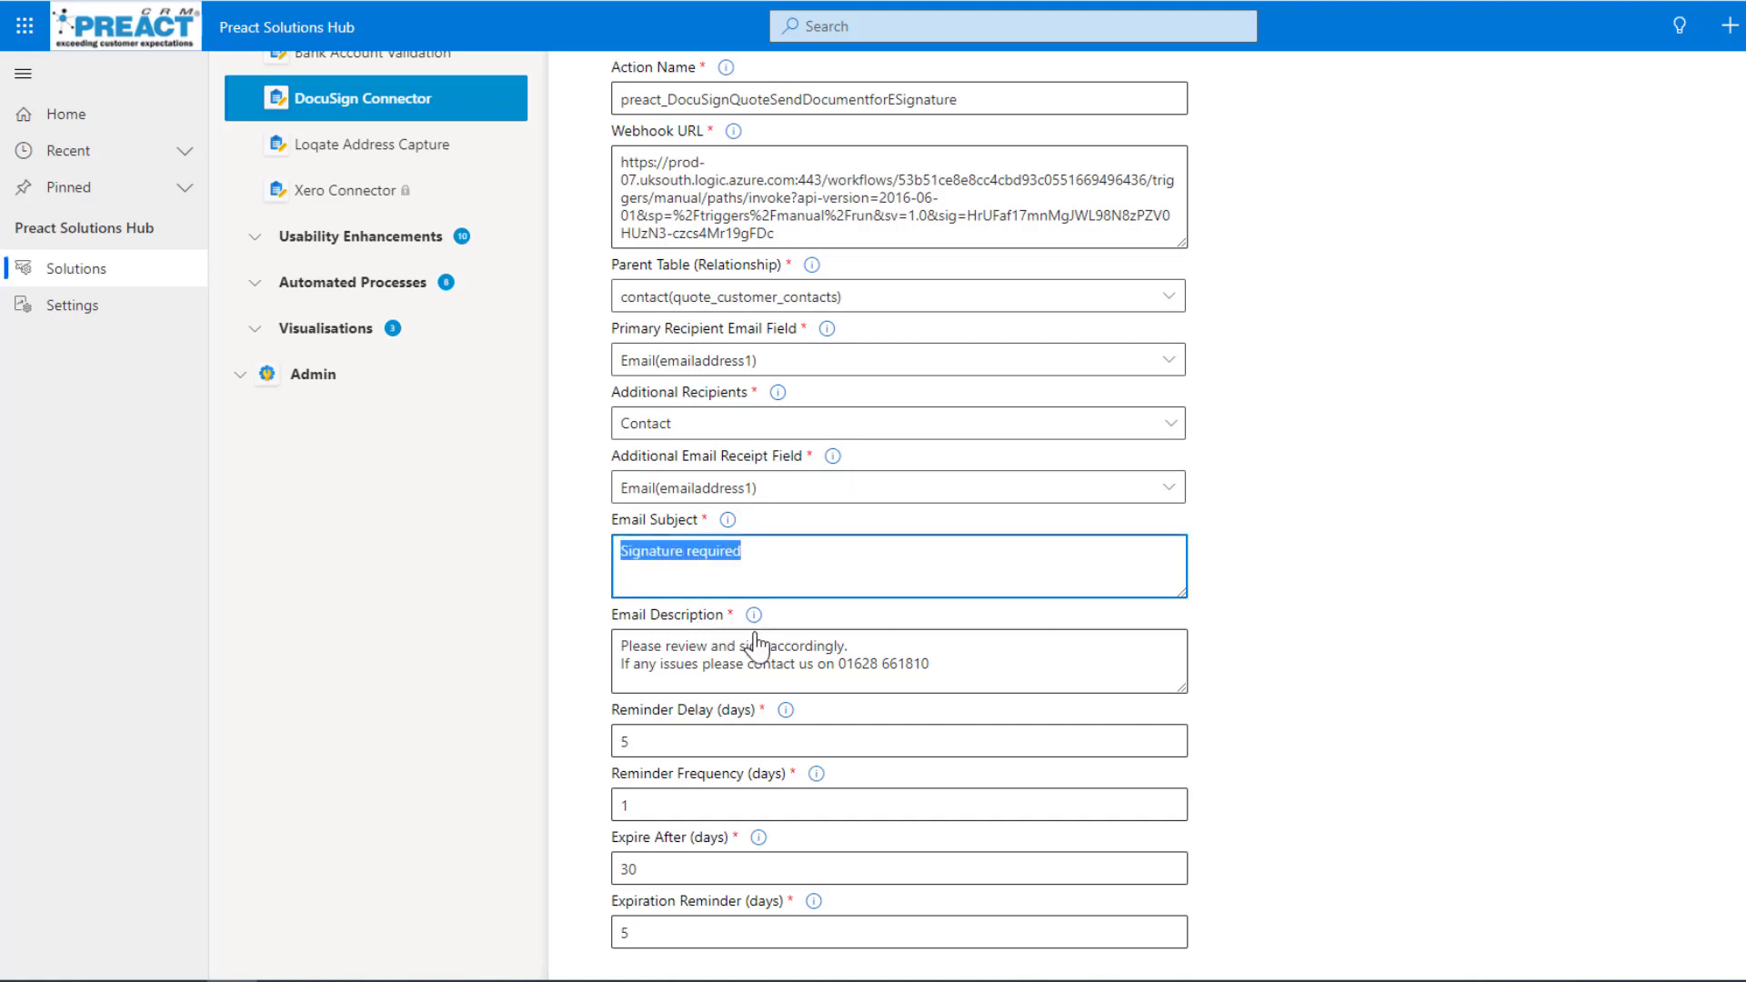
pyautogui.moveTo(936, 670); pyautogui.dragTo(618, 636)
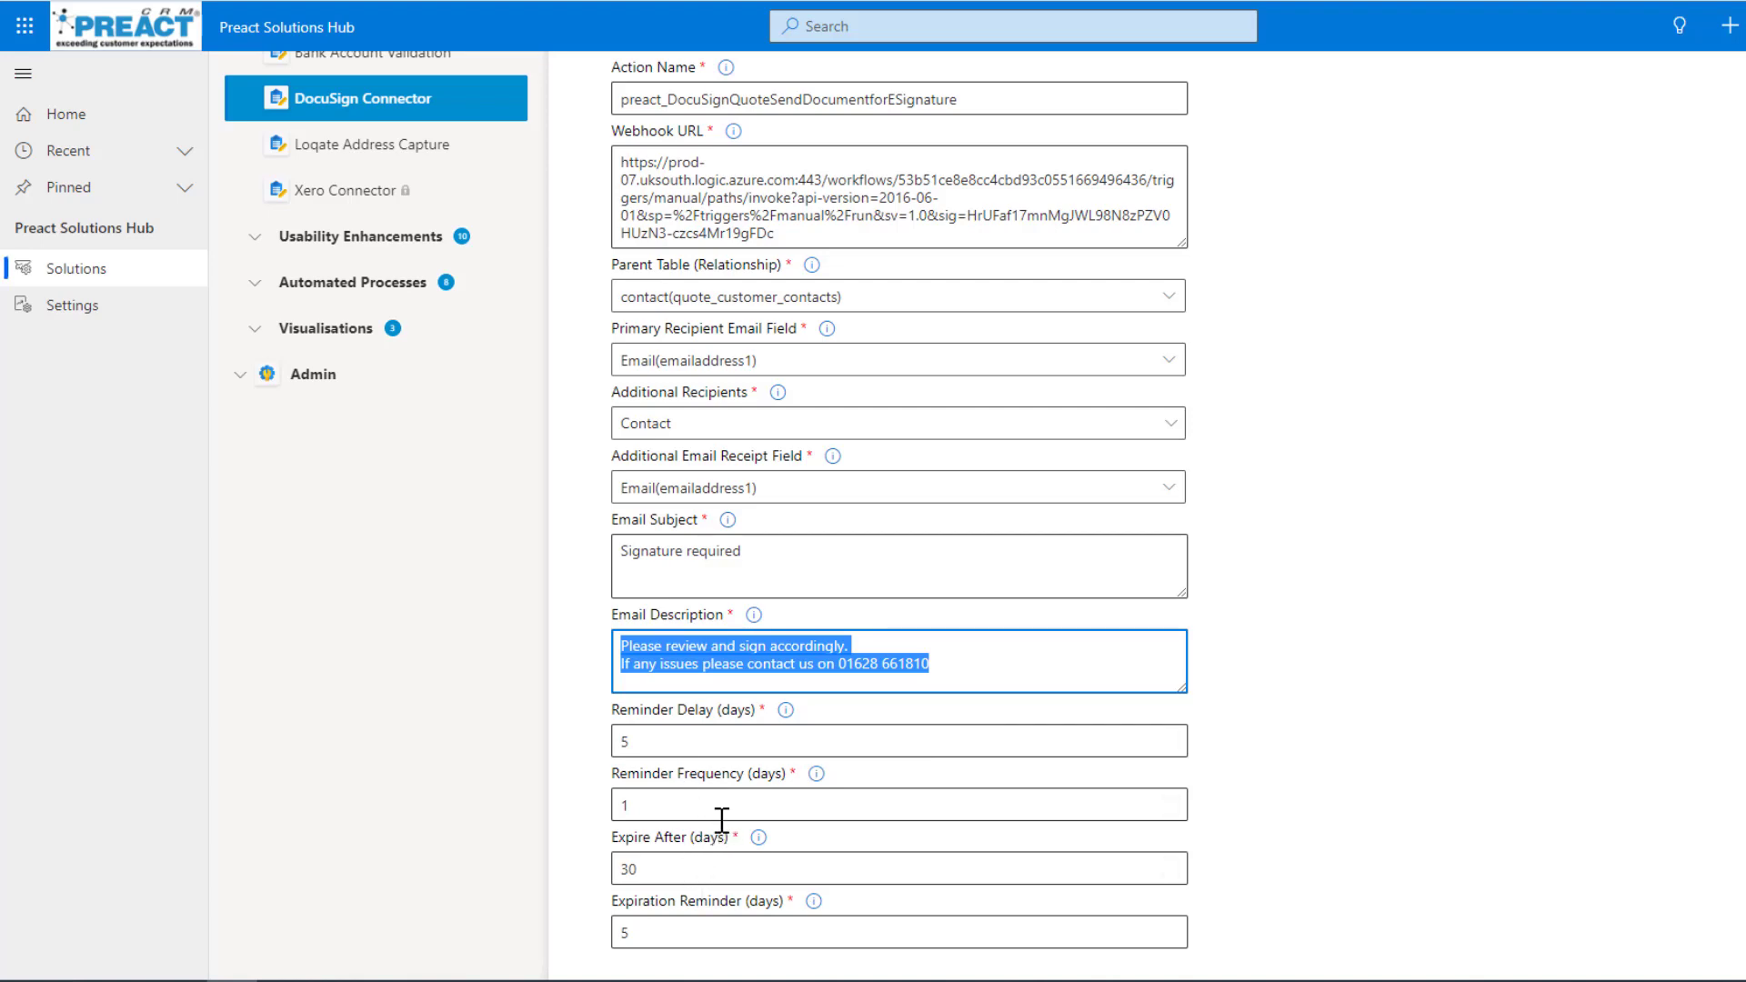
pyautogui.scroll(1, 1250, 702)
pyautogui.scroll(5, 1250, 701)
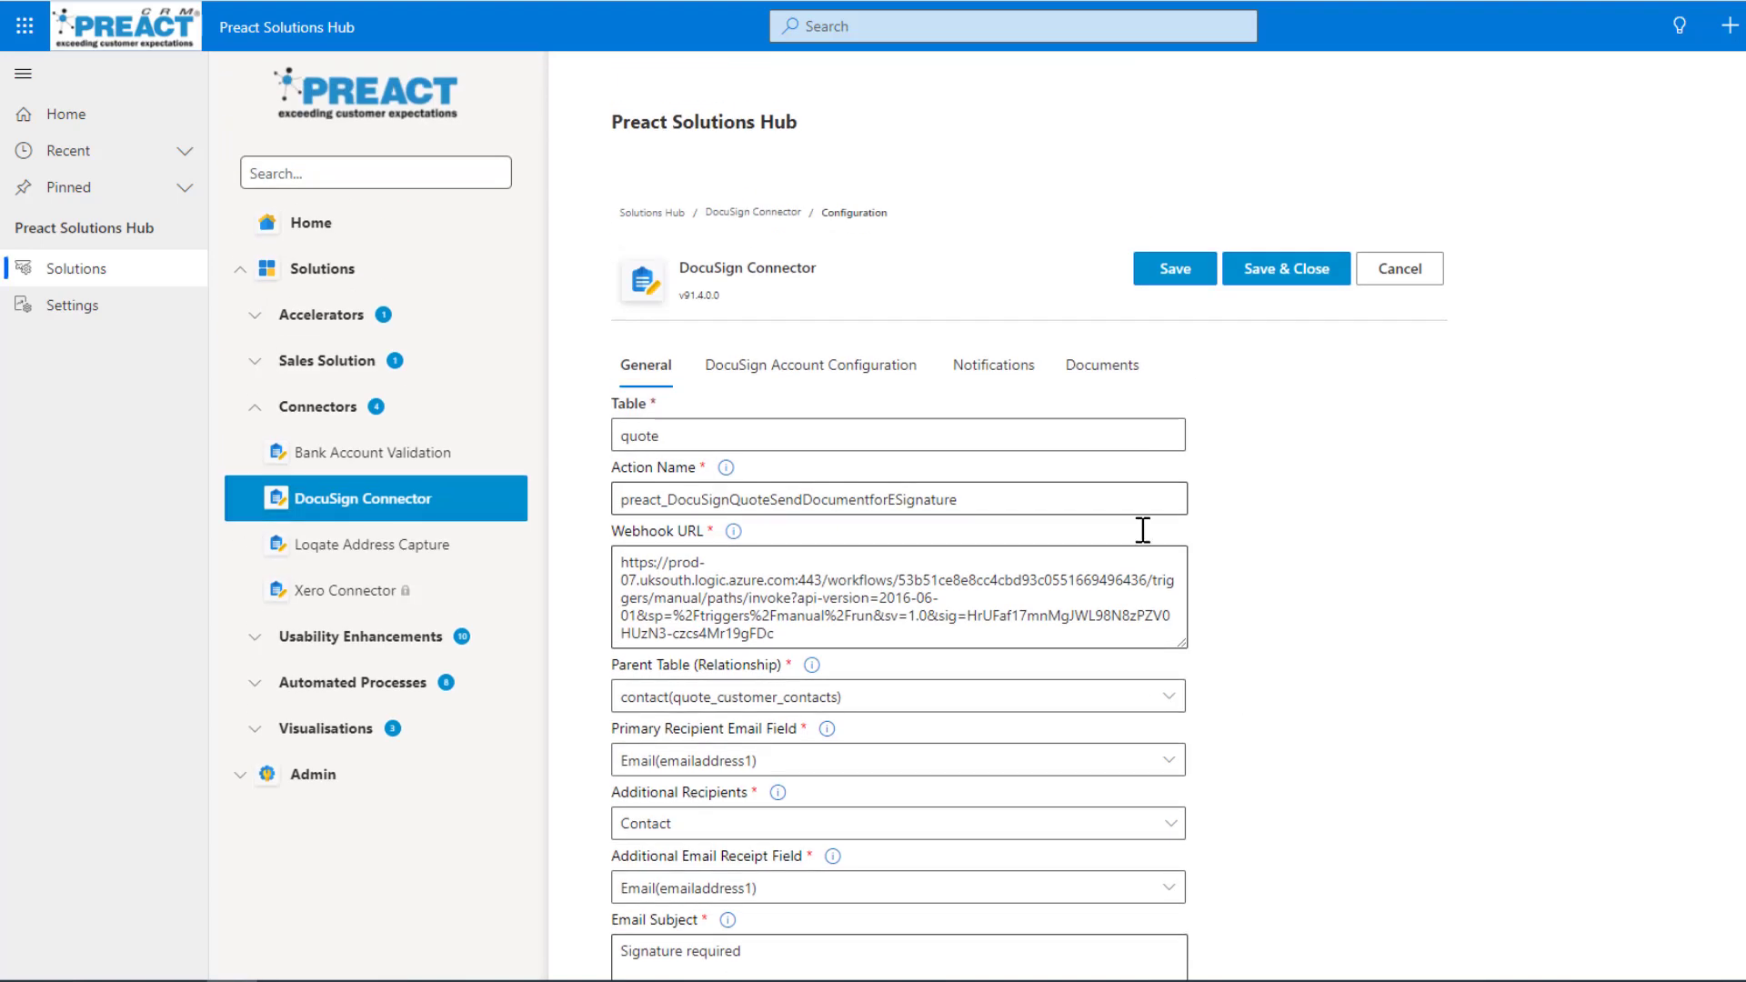
# Examine the connector's document storage settings and the available Supplement Action Type options.
pyautogui.click(1104, 368)
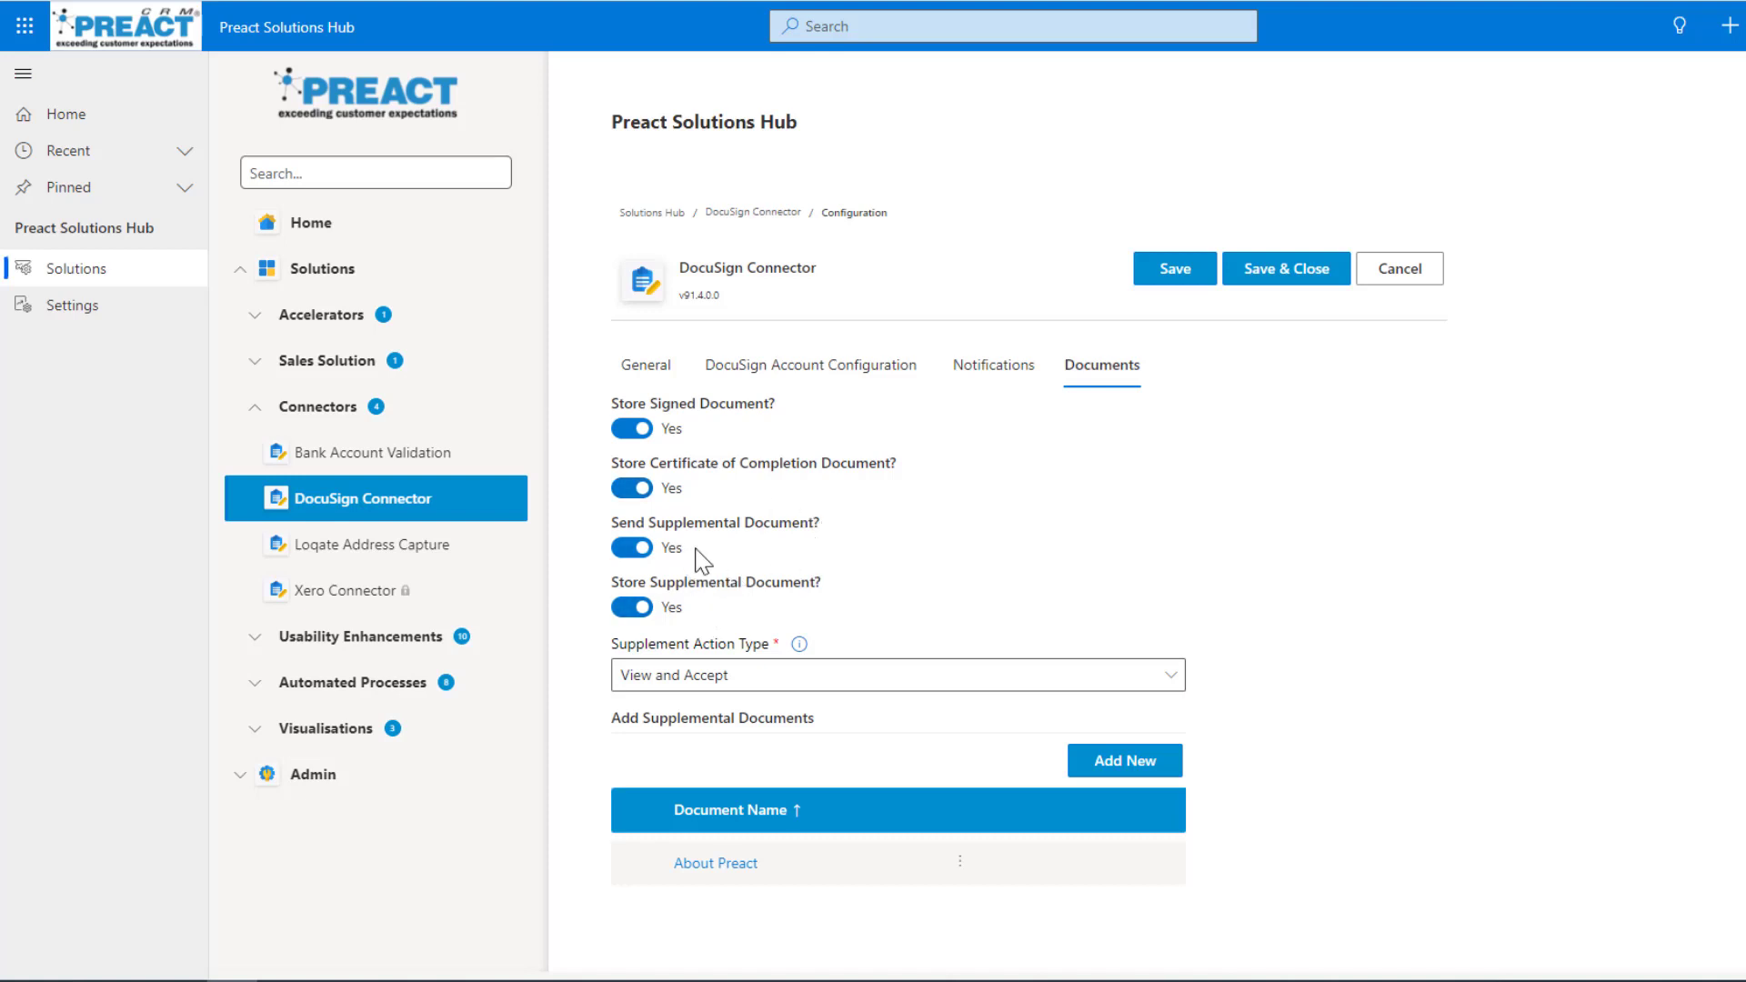
pyautogui.click(880, 692)
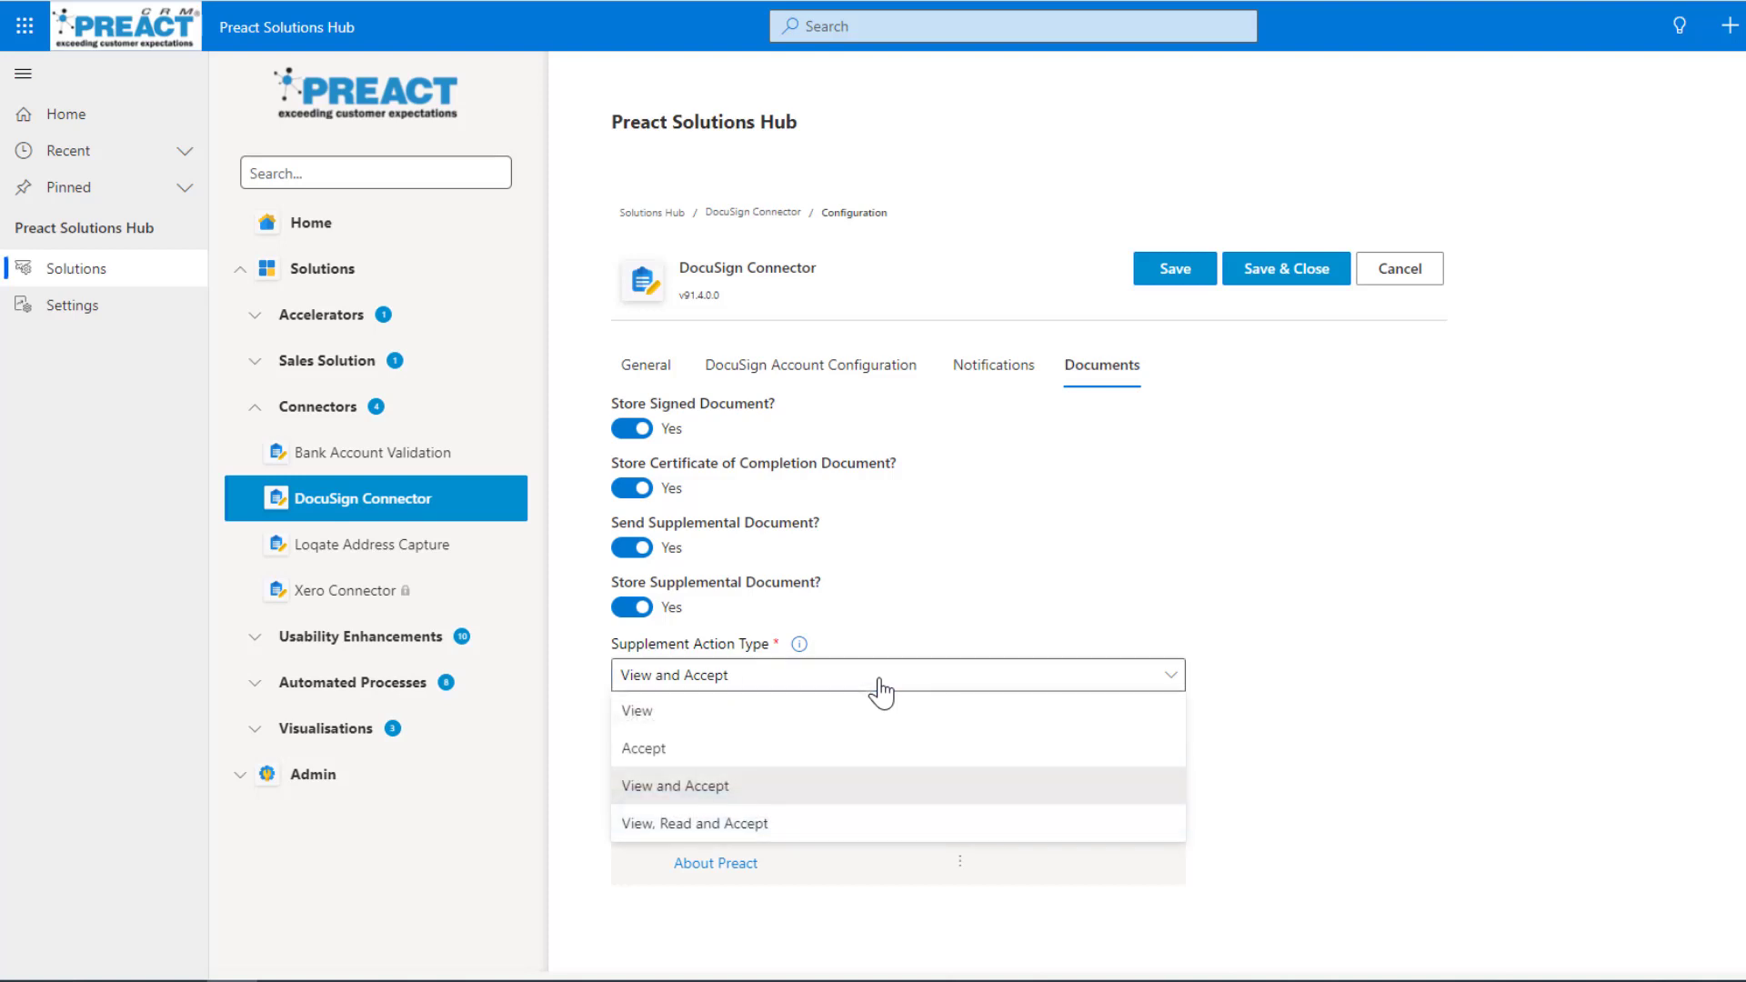
pyautogui.click(1289, 687)
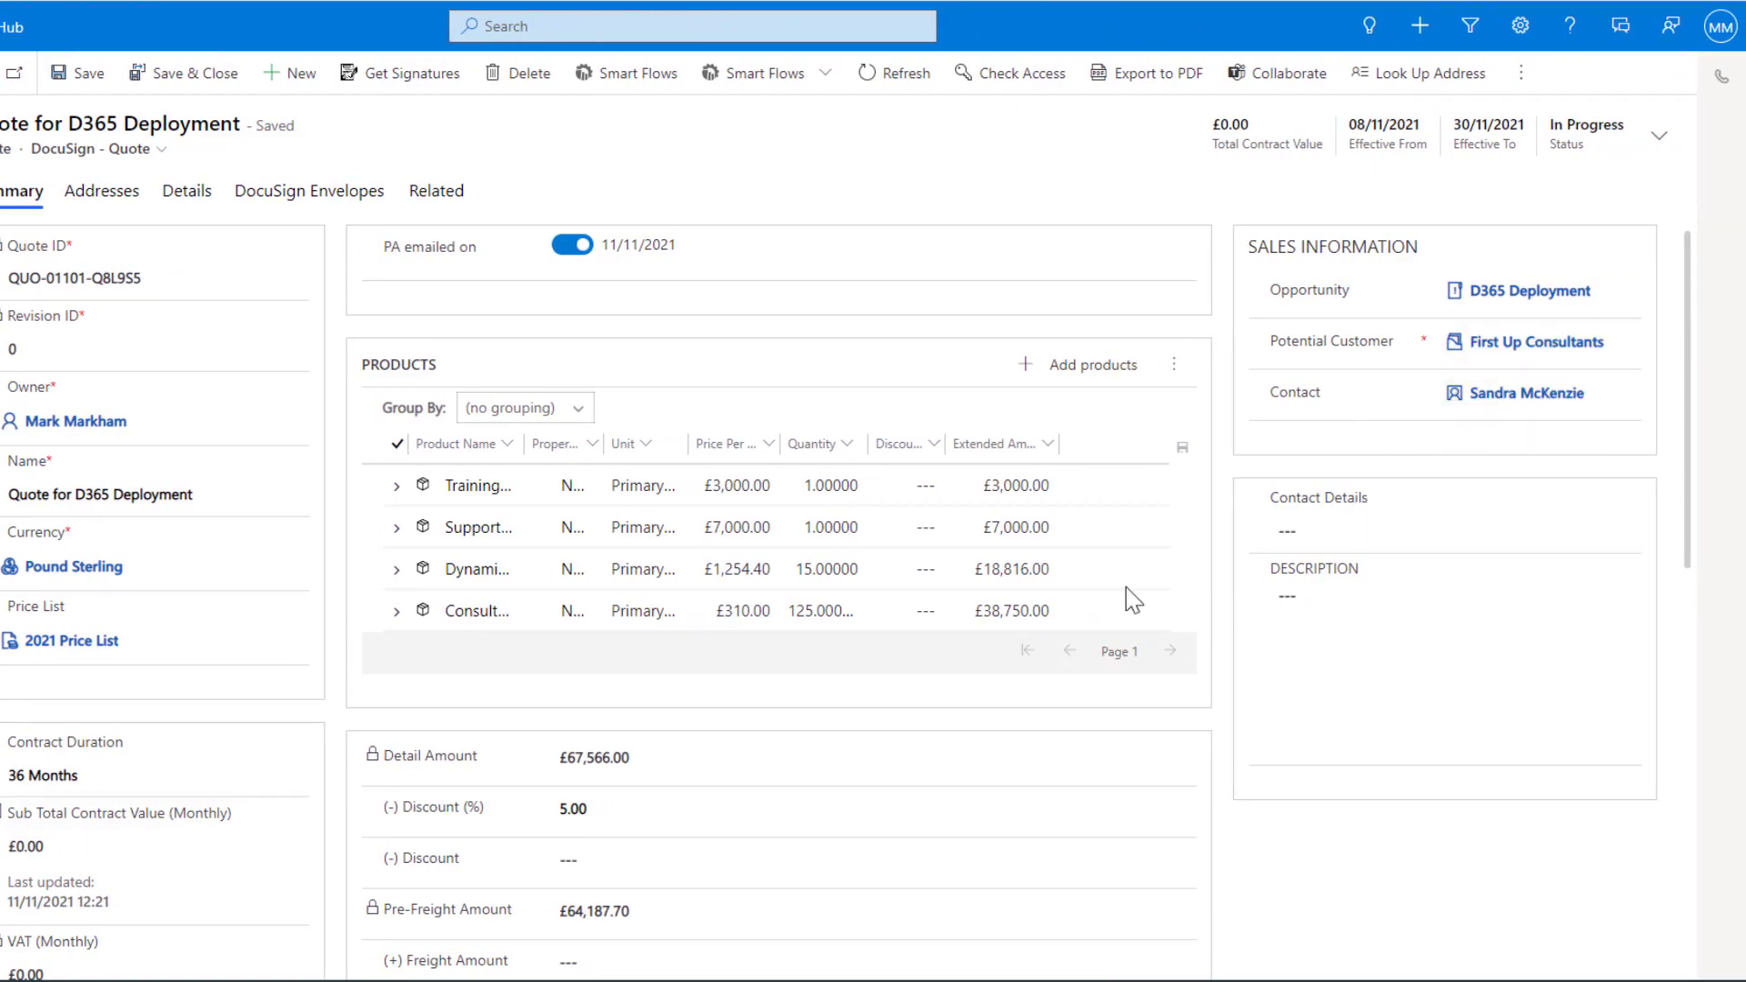
# Start a signature request for the D365 Deployment quote in an expanded Send Envelope dialog and choose the DocuSign Template Word template.
pyautogui.click(397, 74)
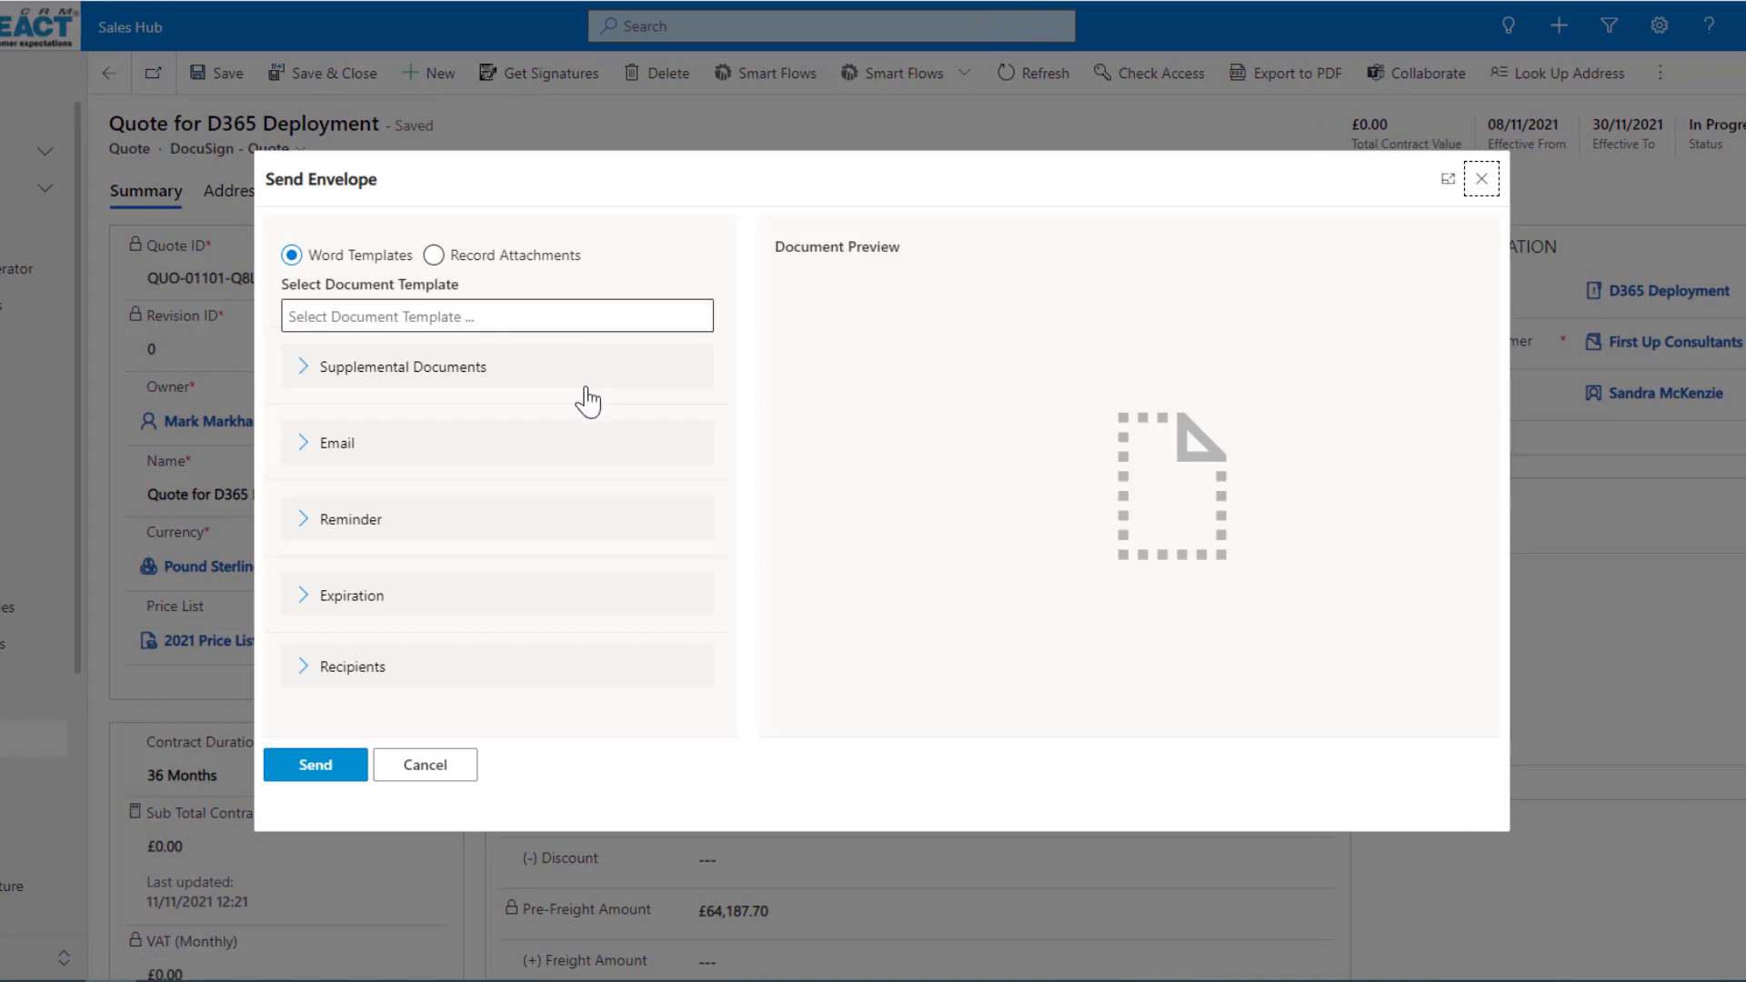
pyautogui.click(1447, 179)
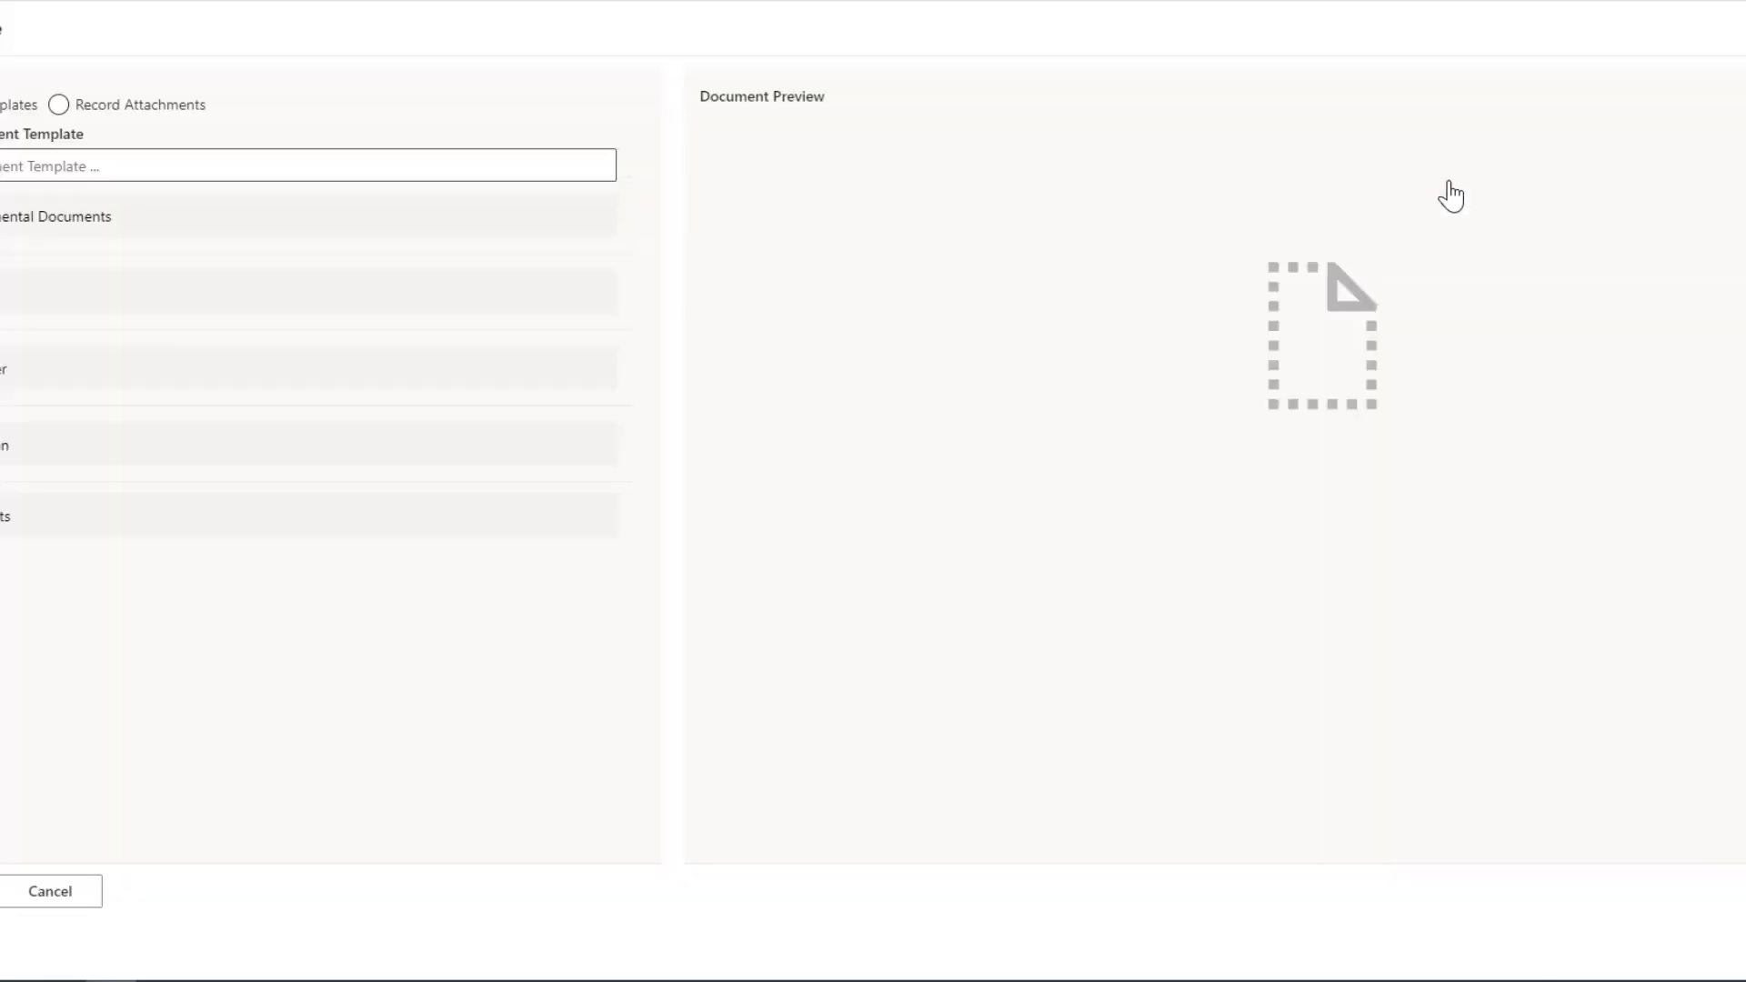
pyautogui.click(1744, 28)
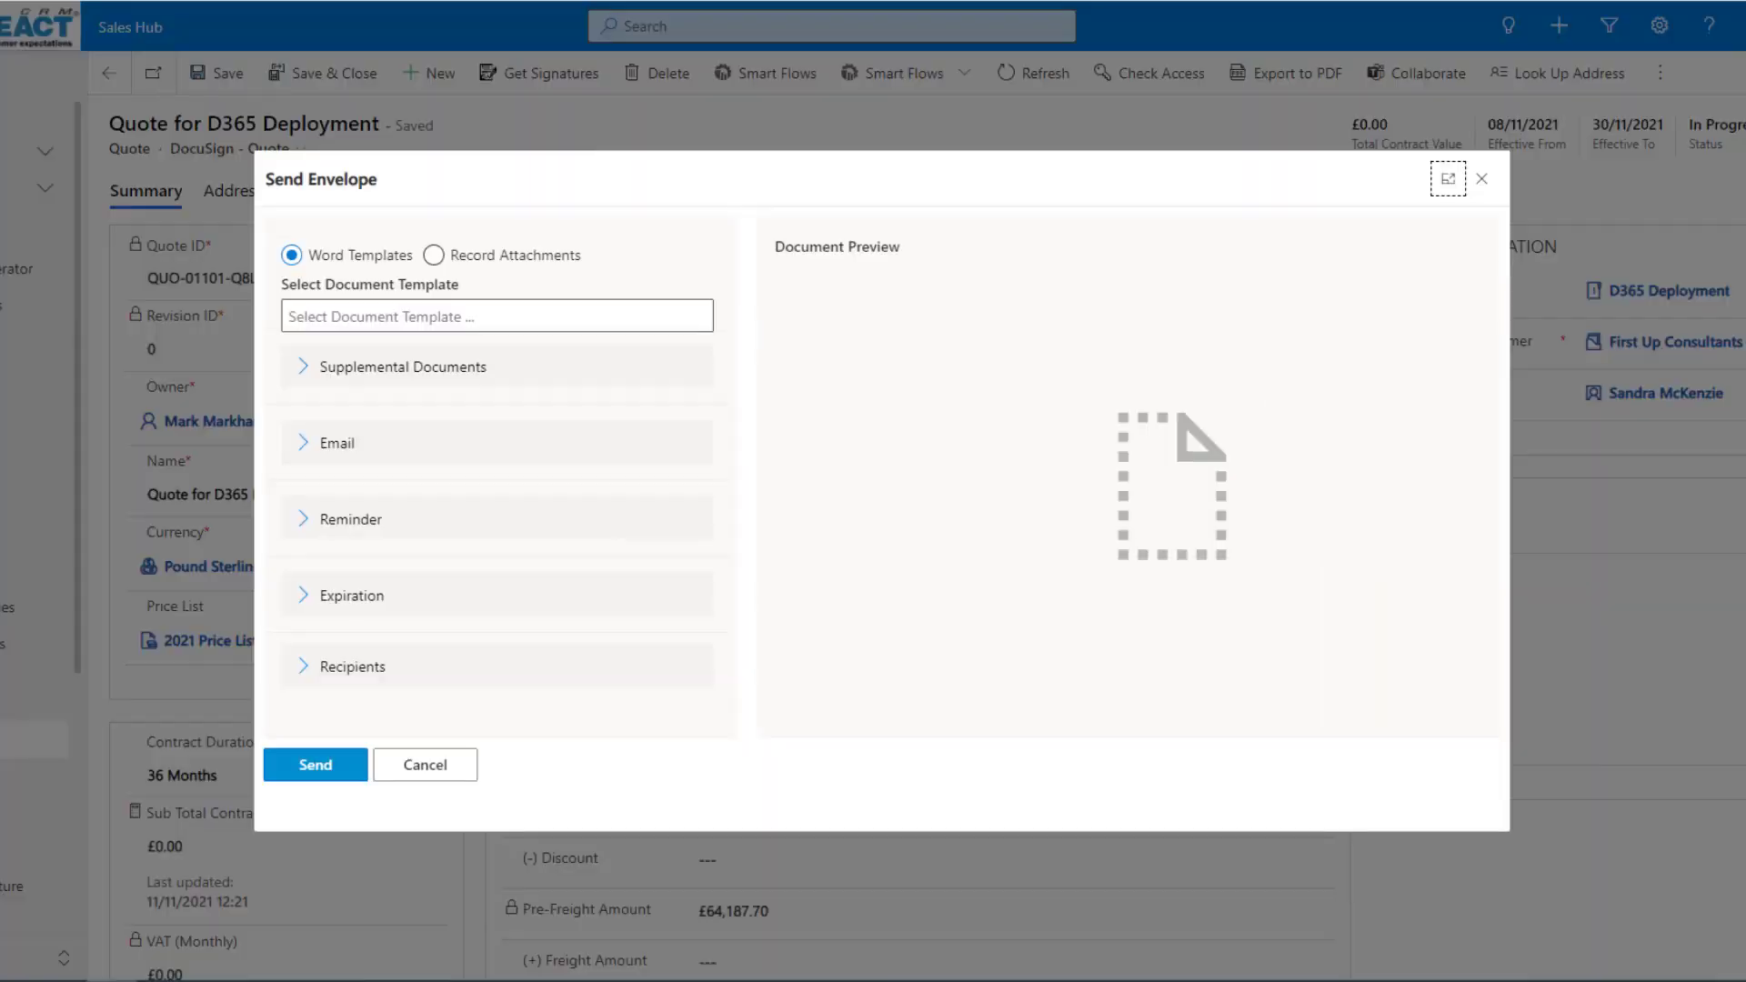
pyautogui.click(1448, 179)
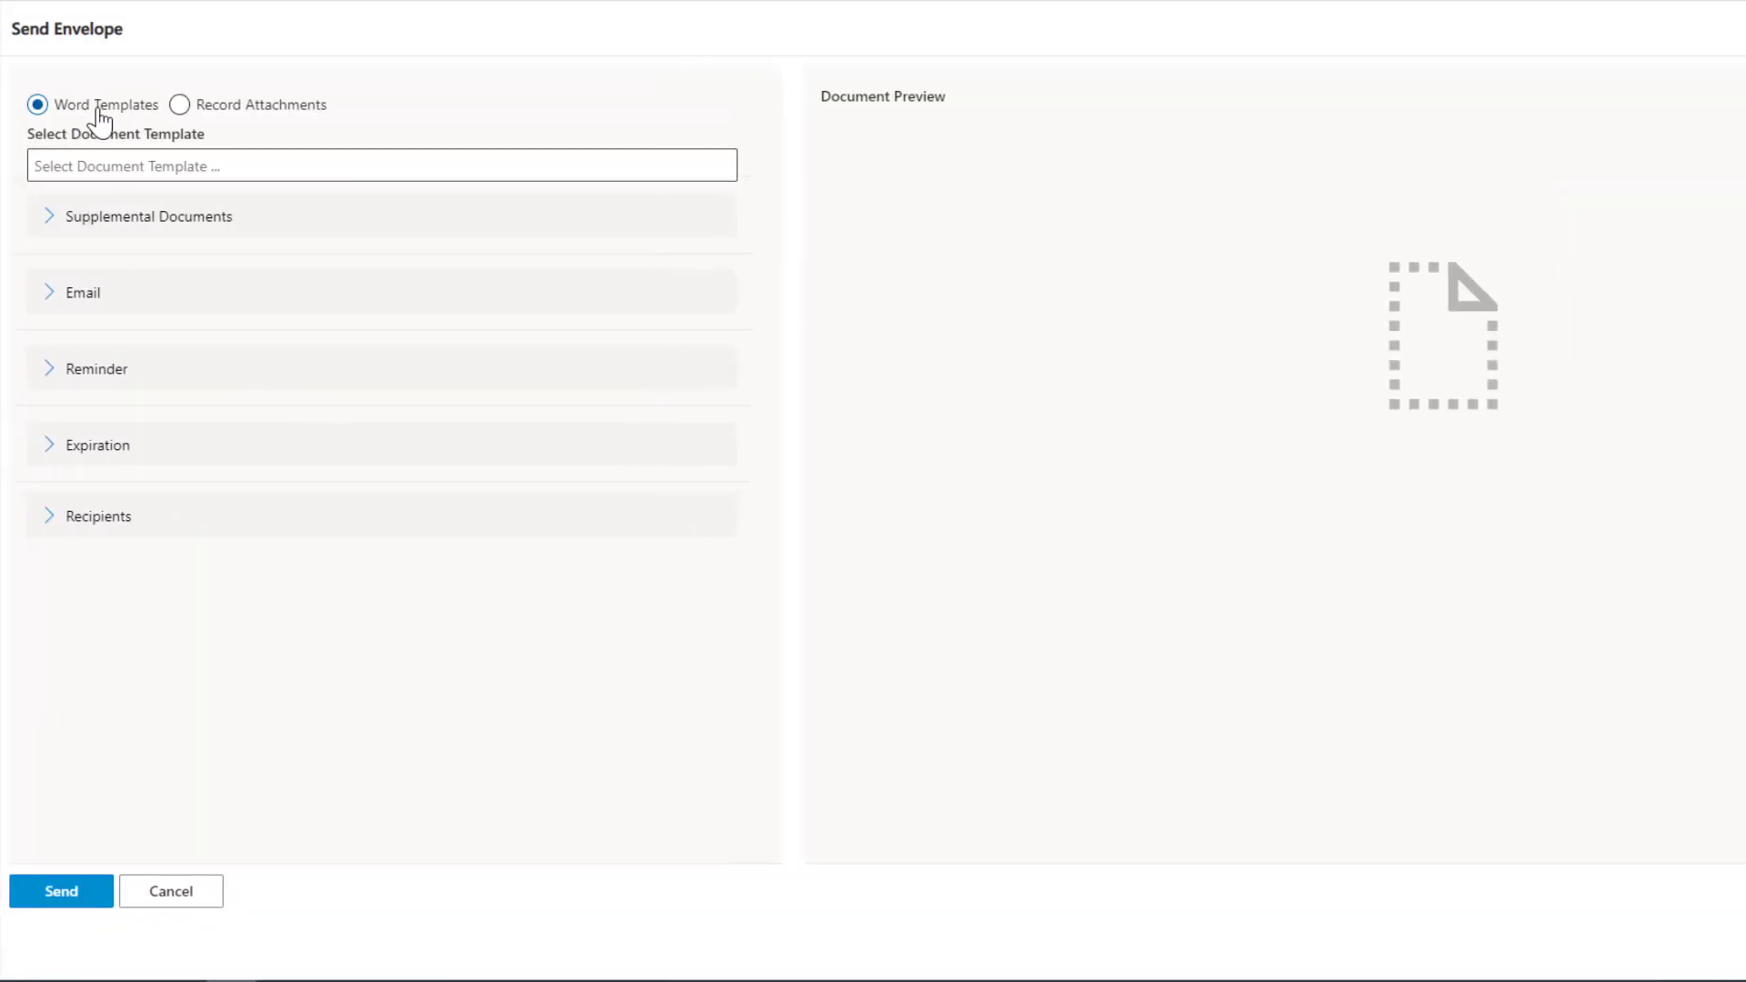
pyautogui.click(107, 165)
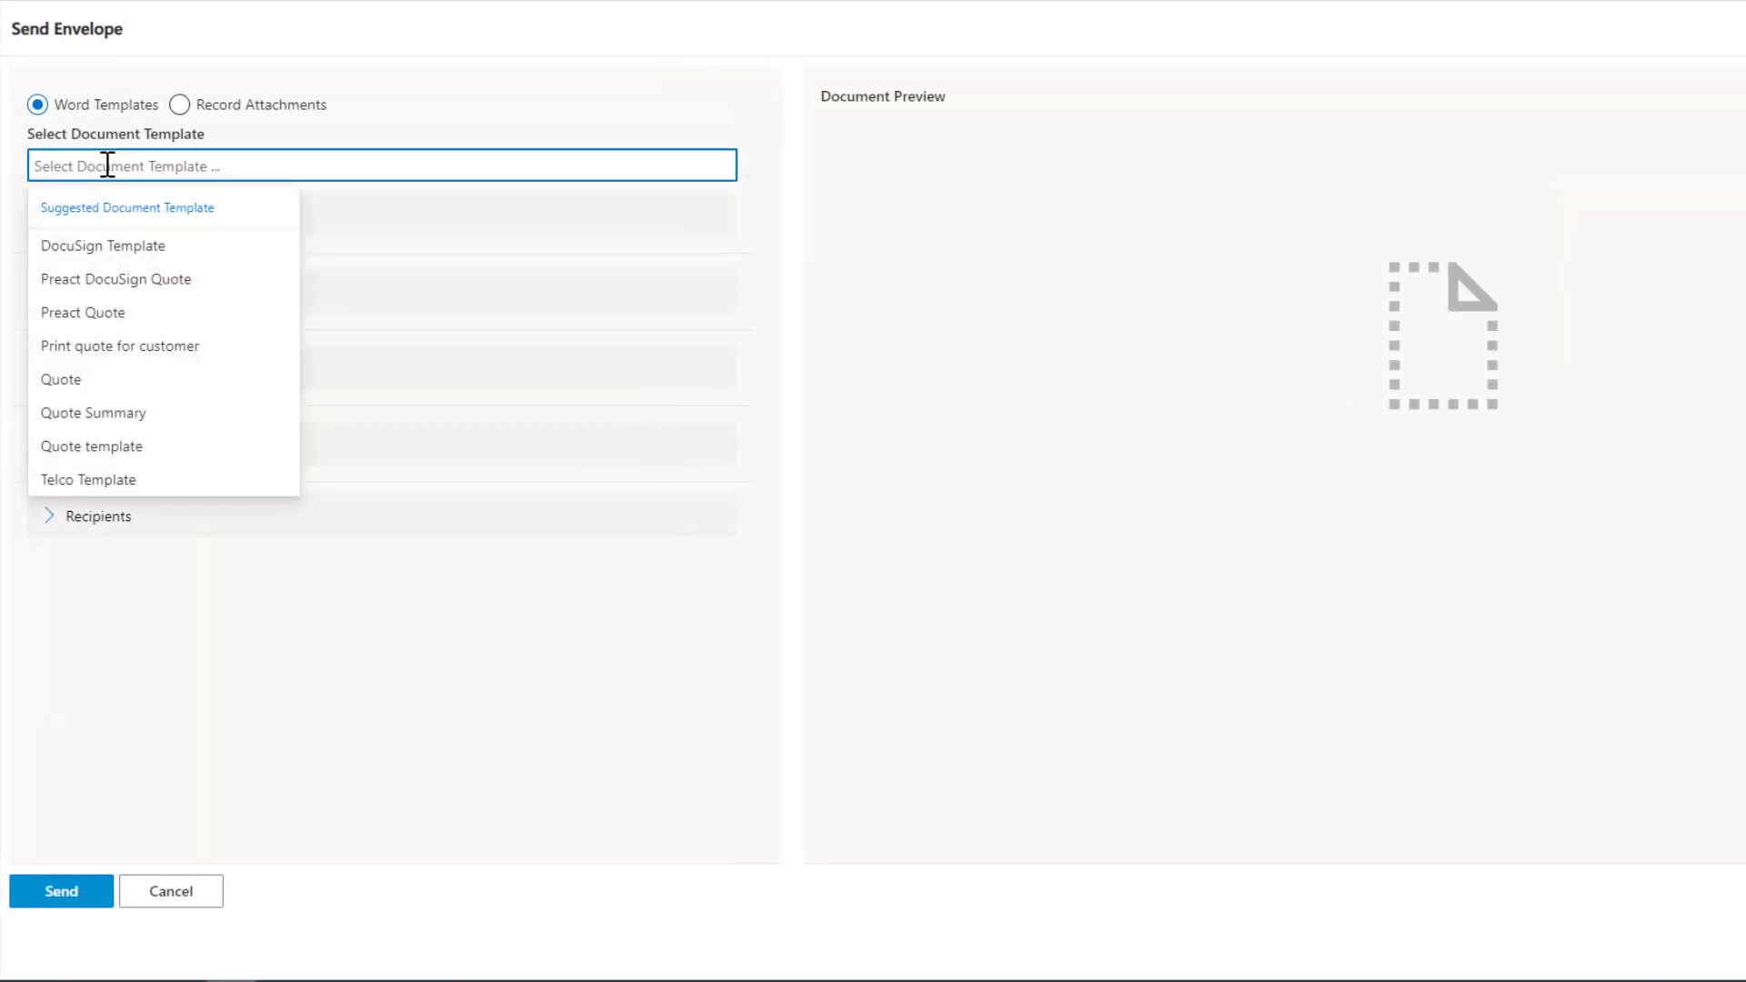
pyautogui.click(80, 247)
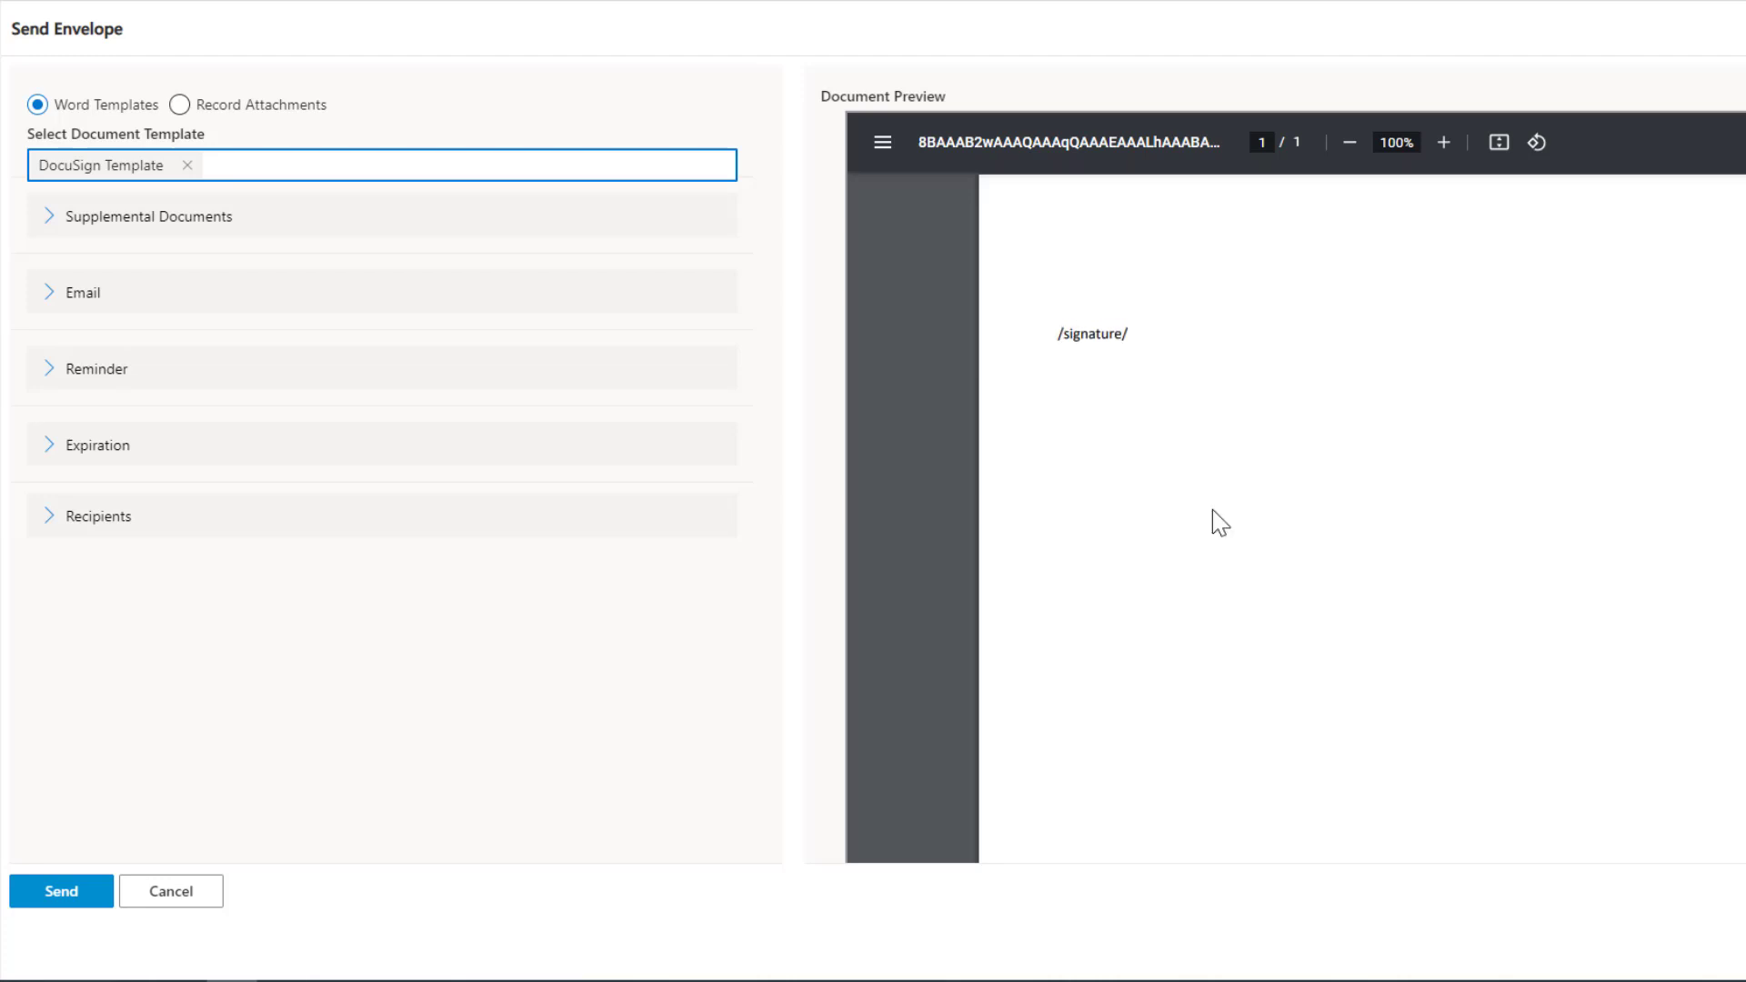
# Replace the selected Word template with Preact Quote and look through the document preview.
pyautogui.click(186, 167)
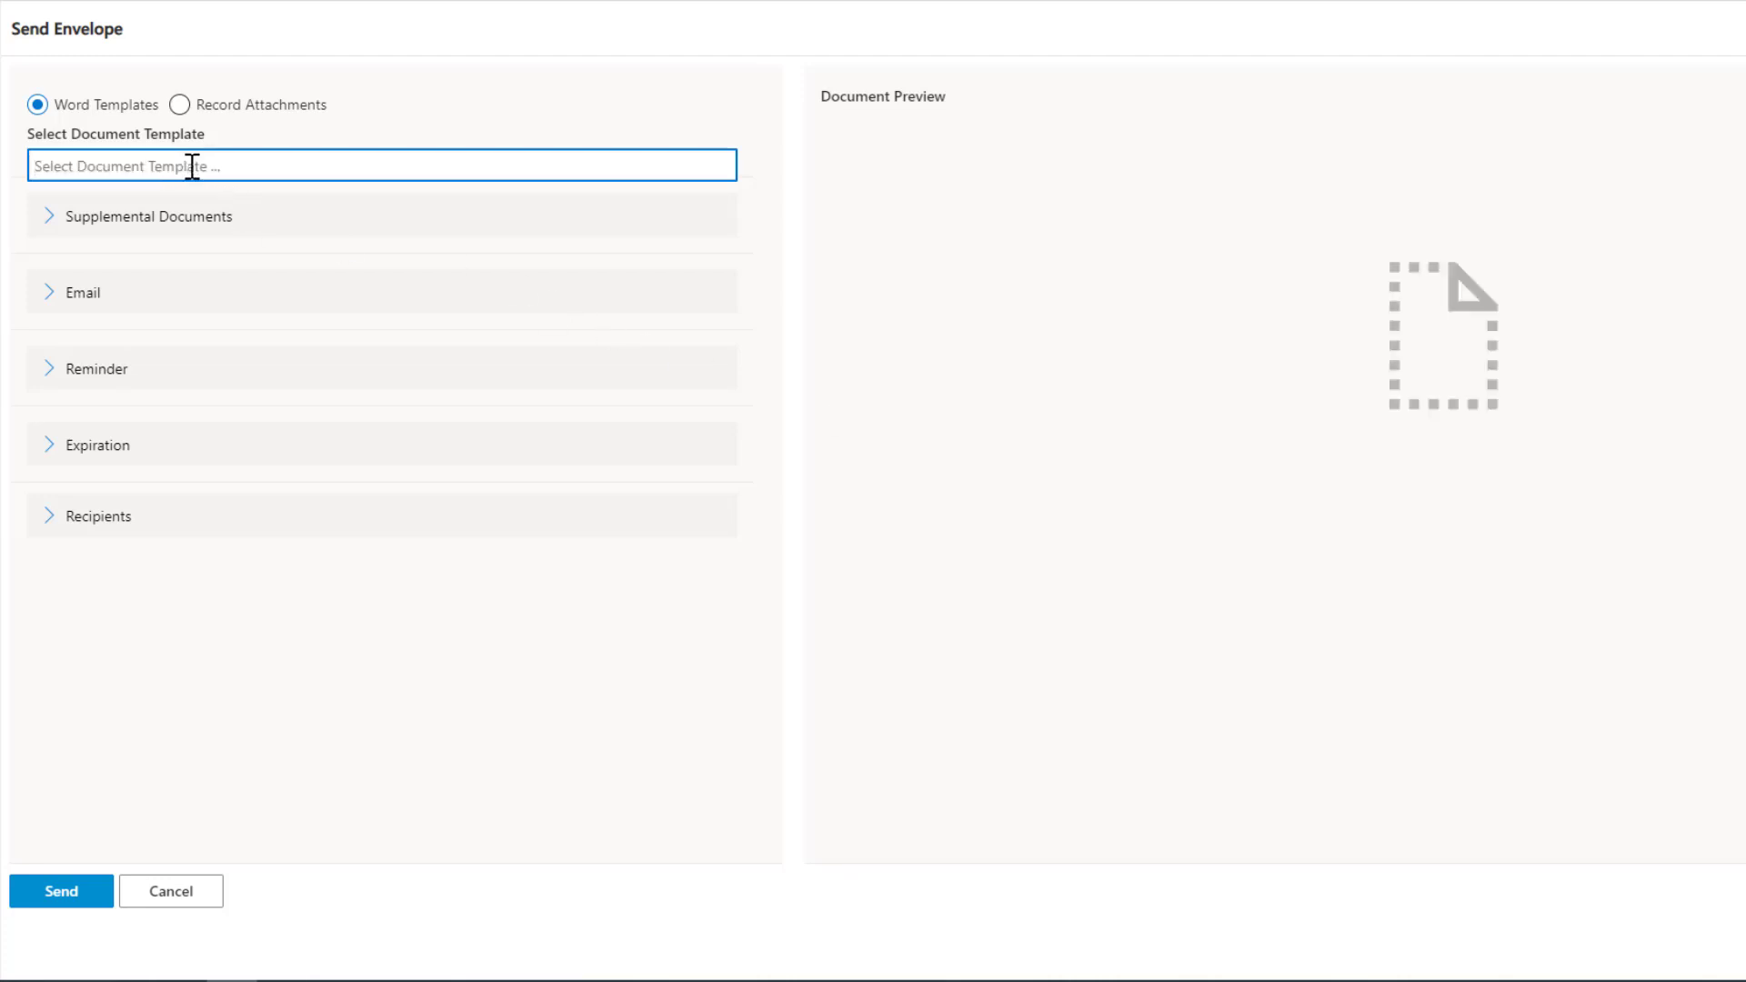
pyautogui.click(194, 165)
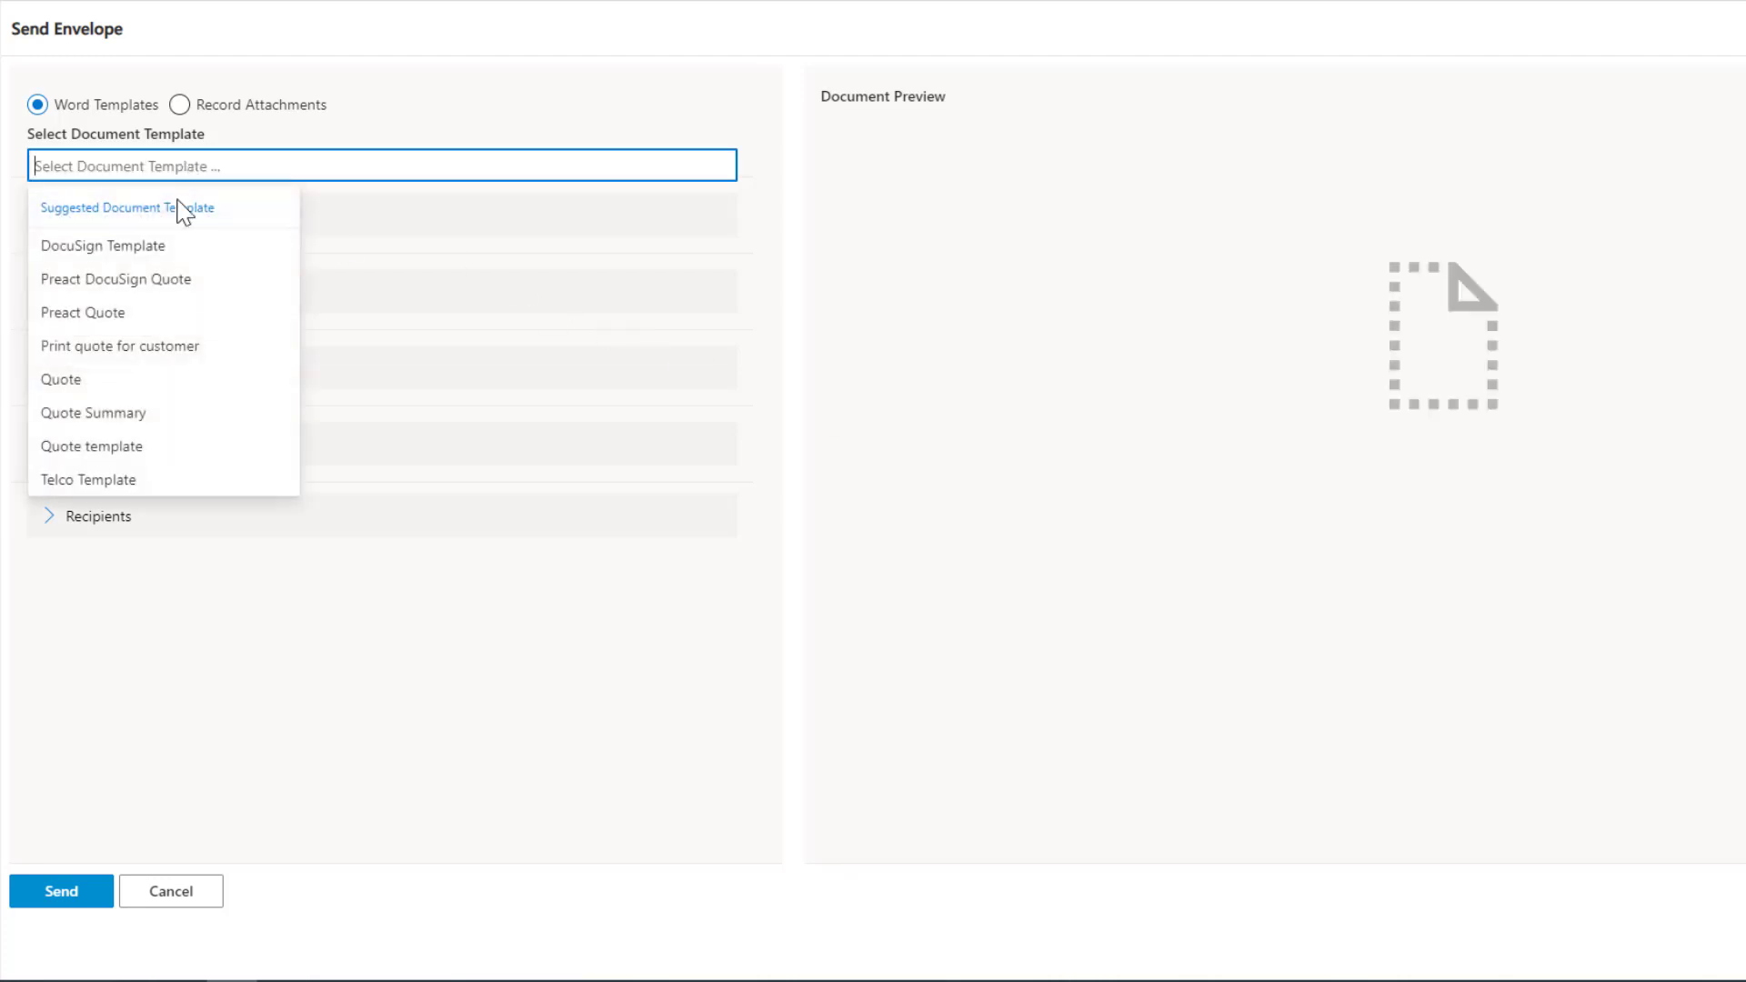
pyautogui.click(104, 313)
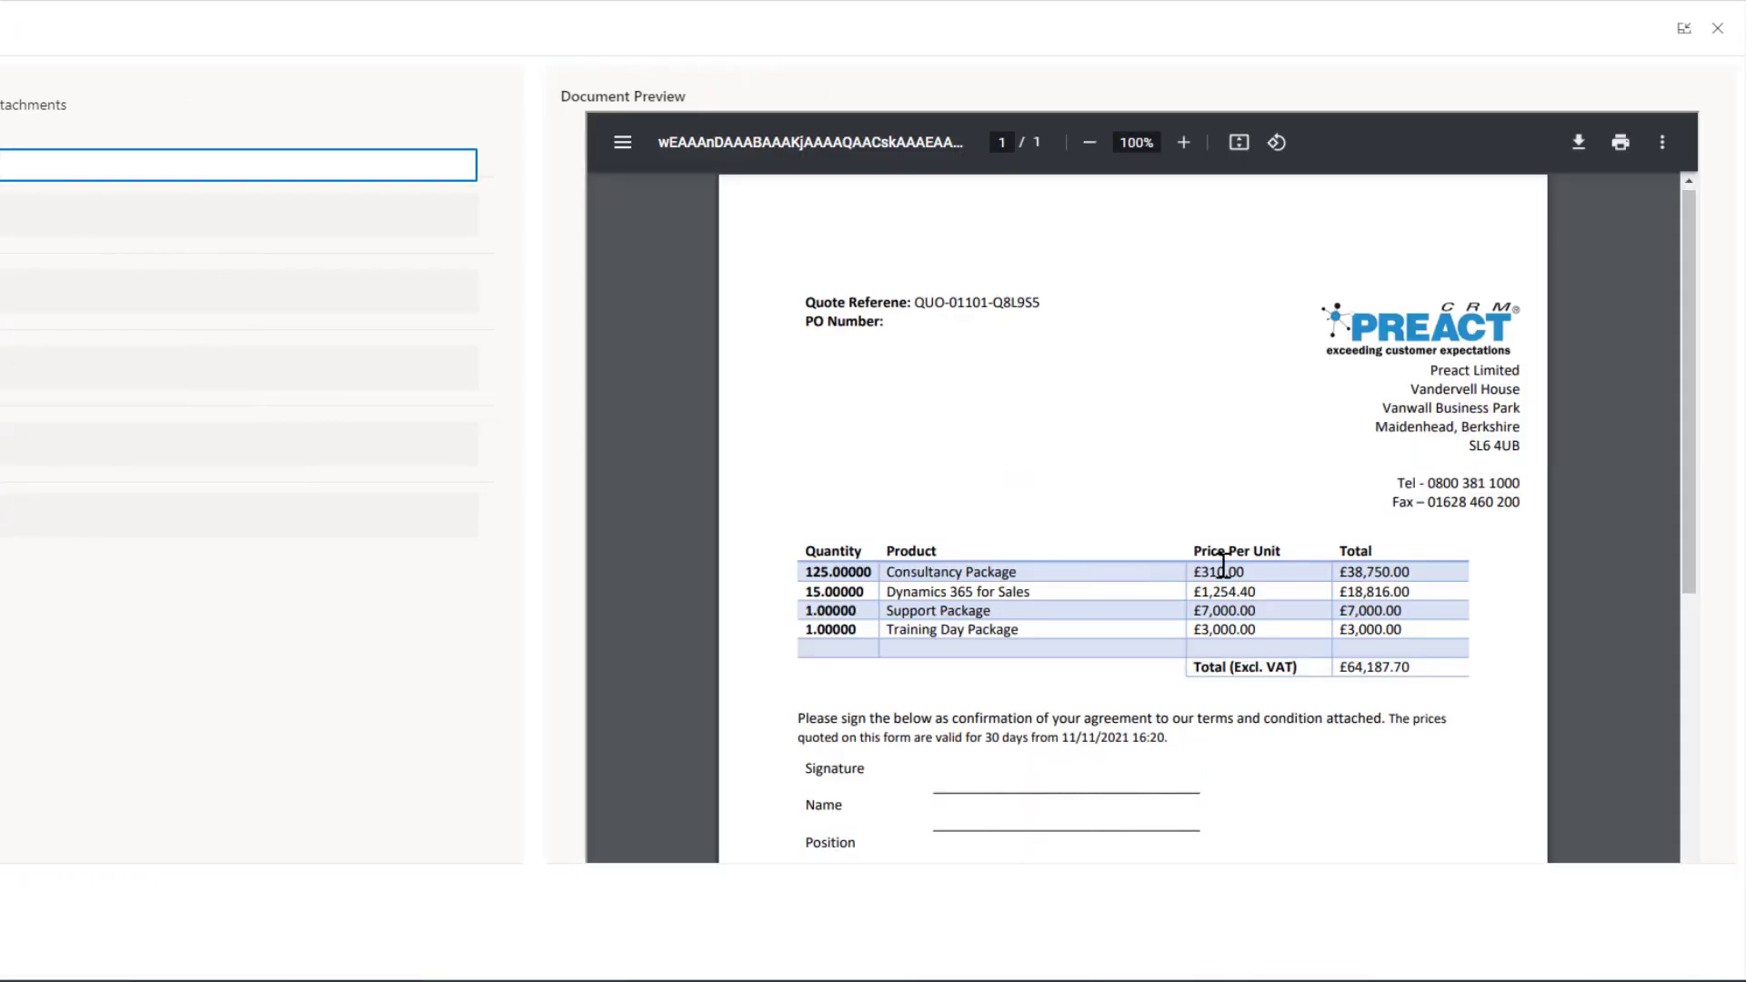
pyautogui.scroll(-3, 1219, 565)
pyautogui.scroll(3, 1219, 565)
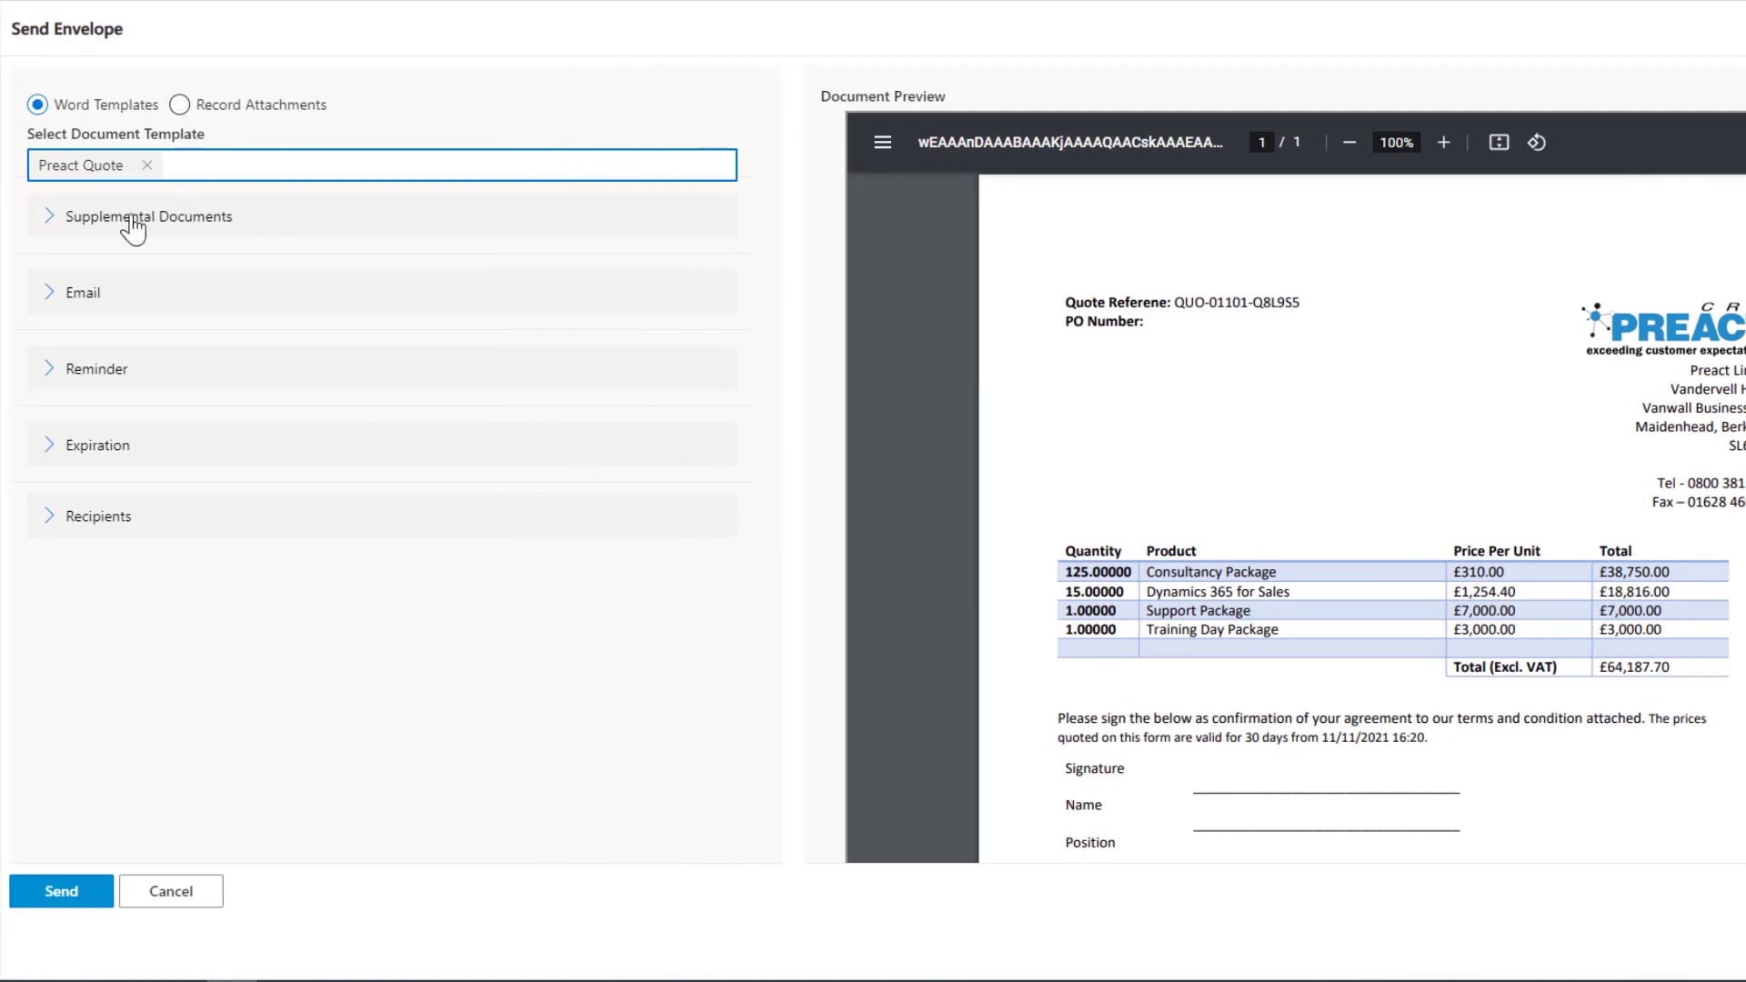
# Add About Preact as a supplemental document to the envelope.
pyautogui.click(49, 218)
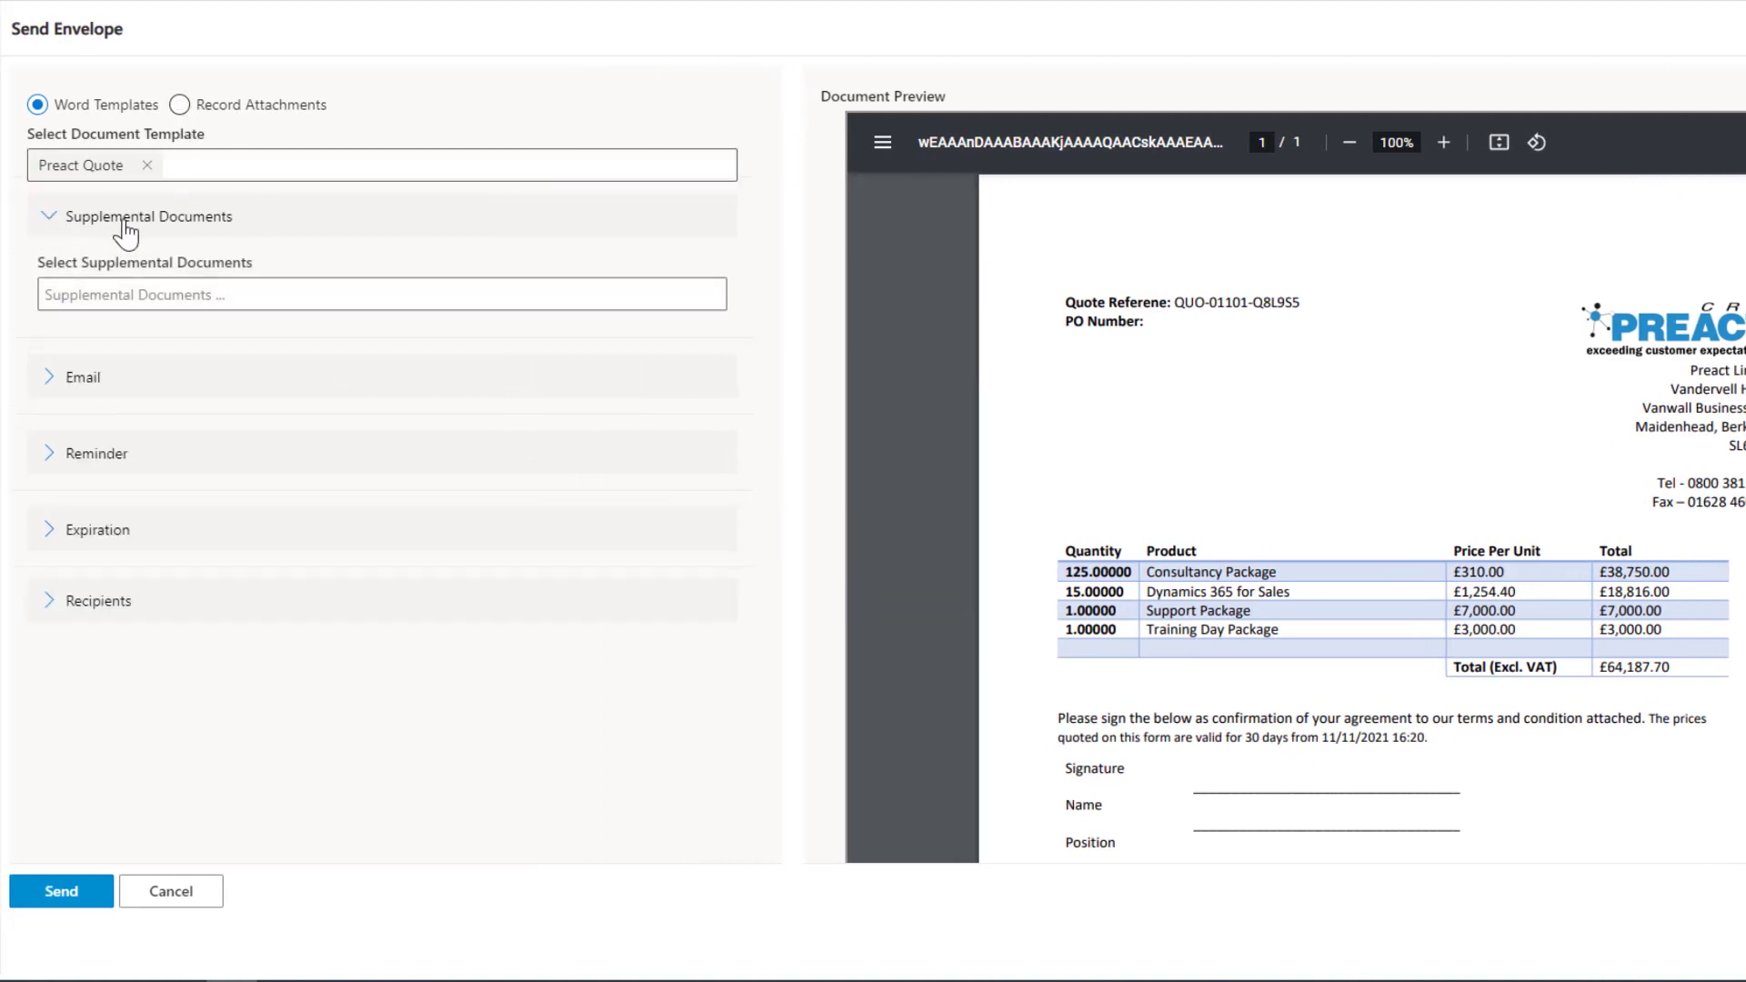
pyautogui.click(123, 293)
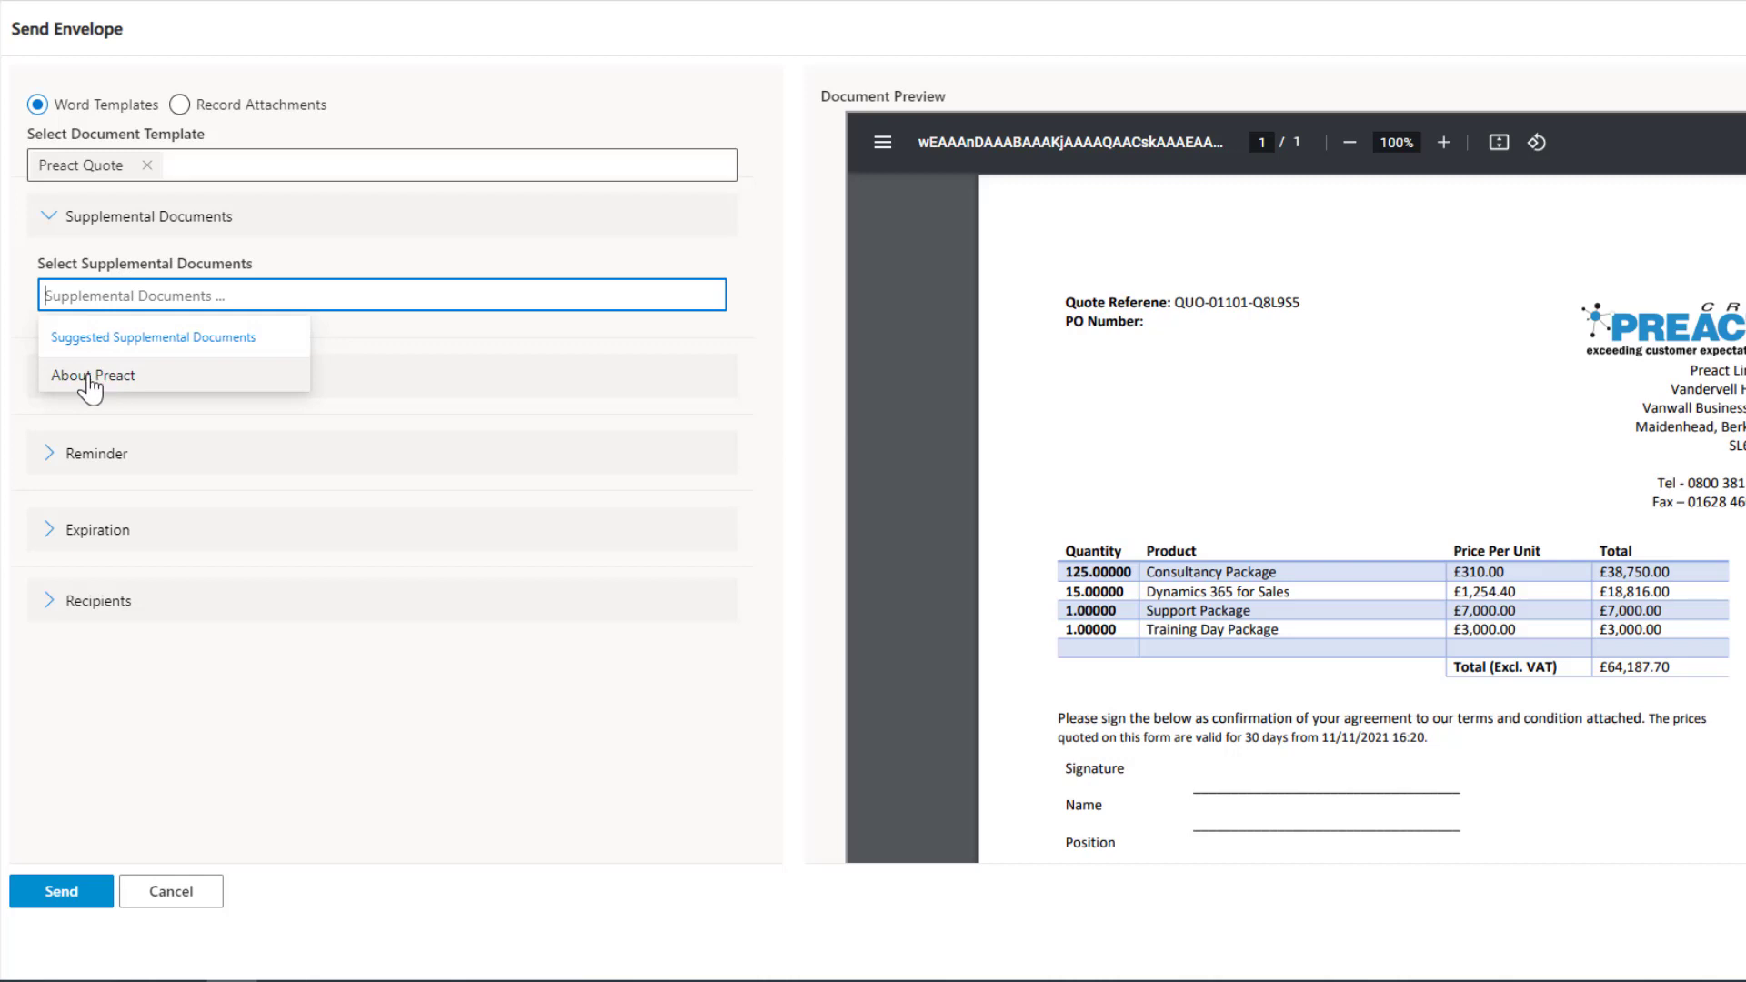
pyautogui.click(90, 376)
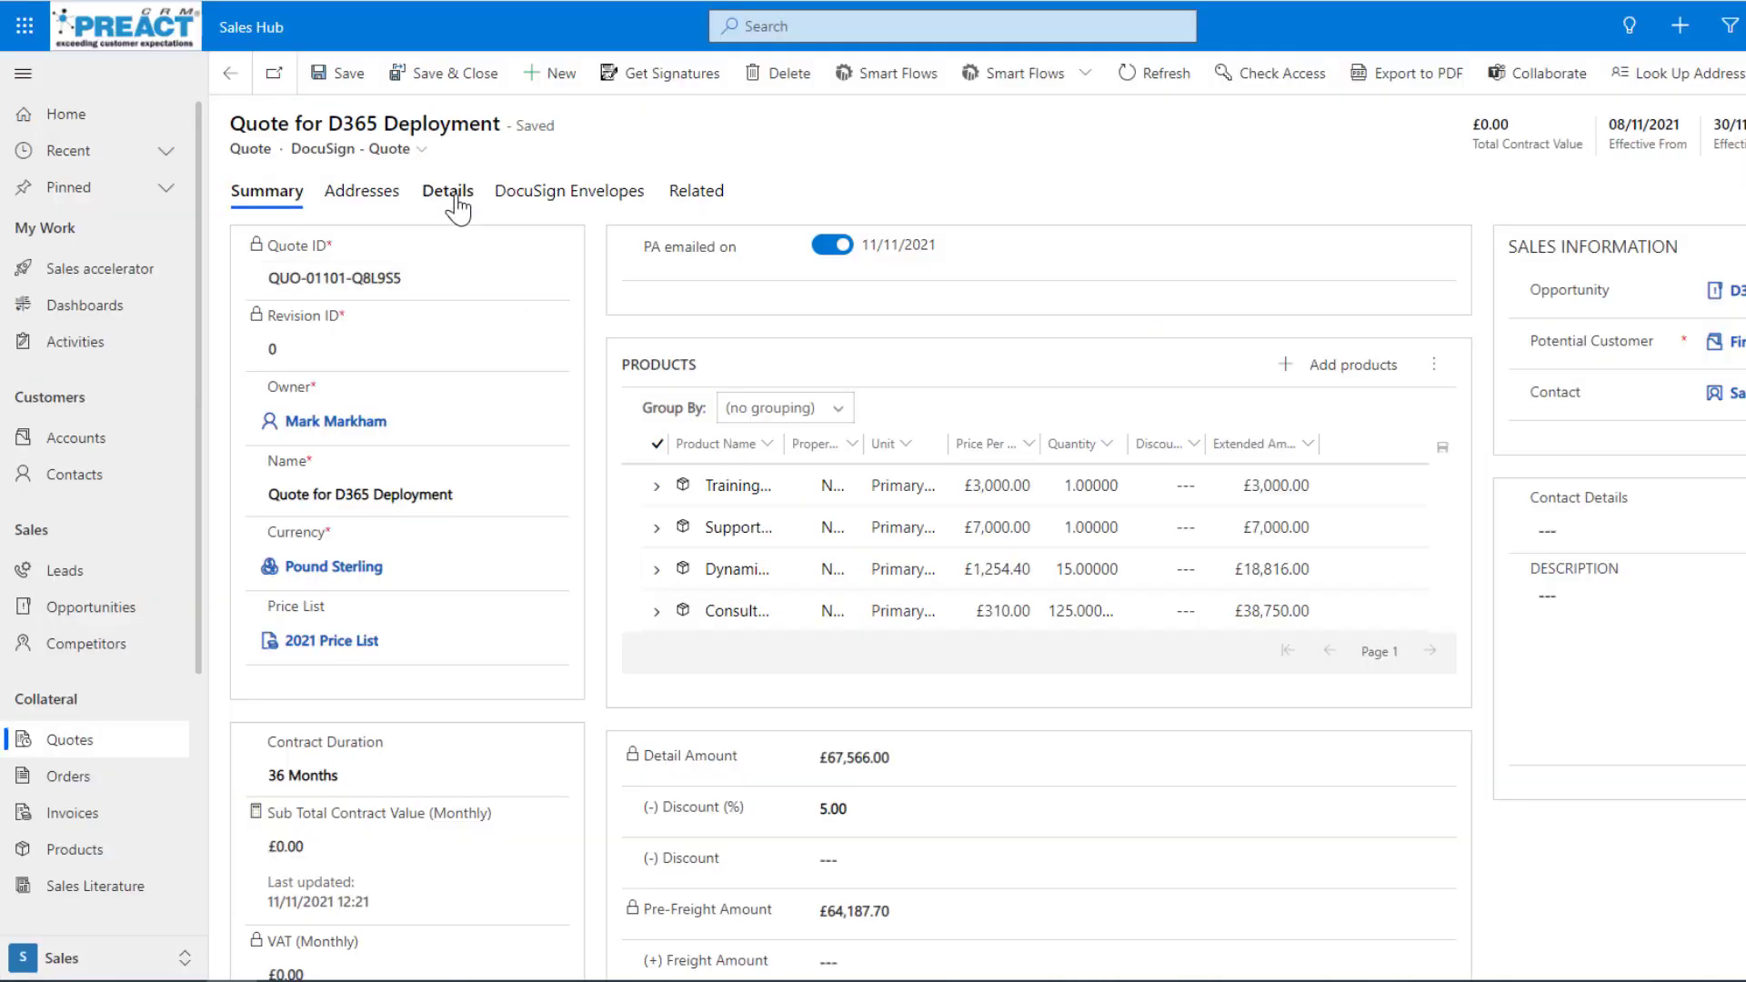
# View the quote's timeline notes, reopen the signature request and list the record attachments available for the envelope.
pyautogui.click(447, 191)
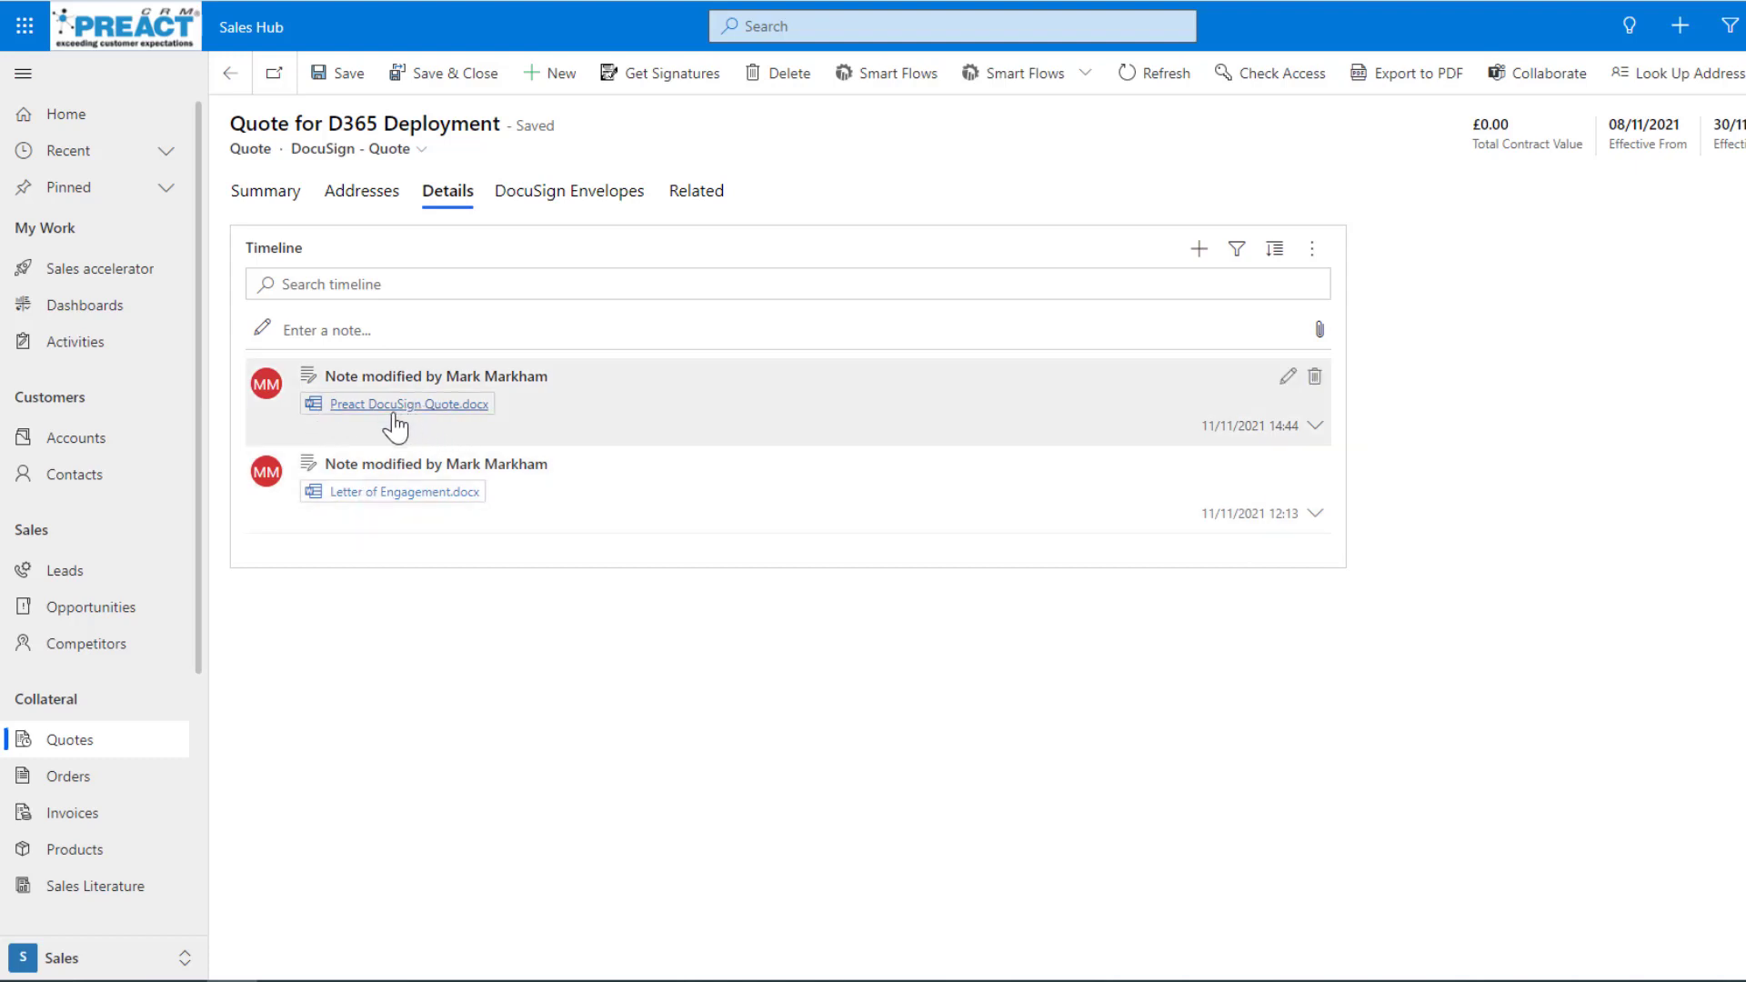
pyautogui.click(637, 87)
pyautogui.click(566, 259)
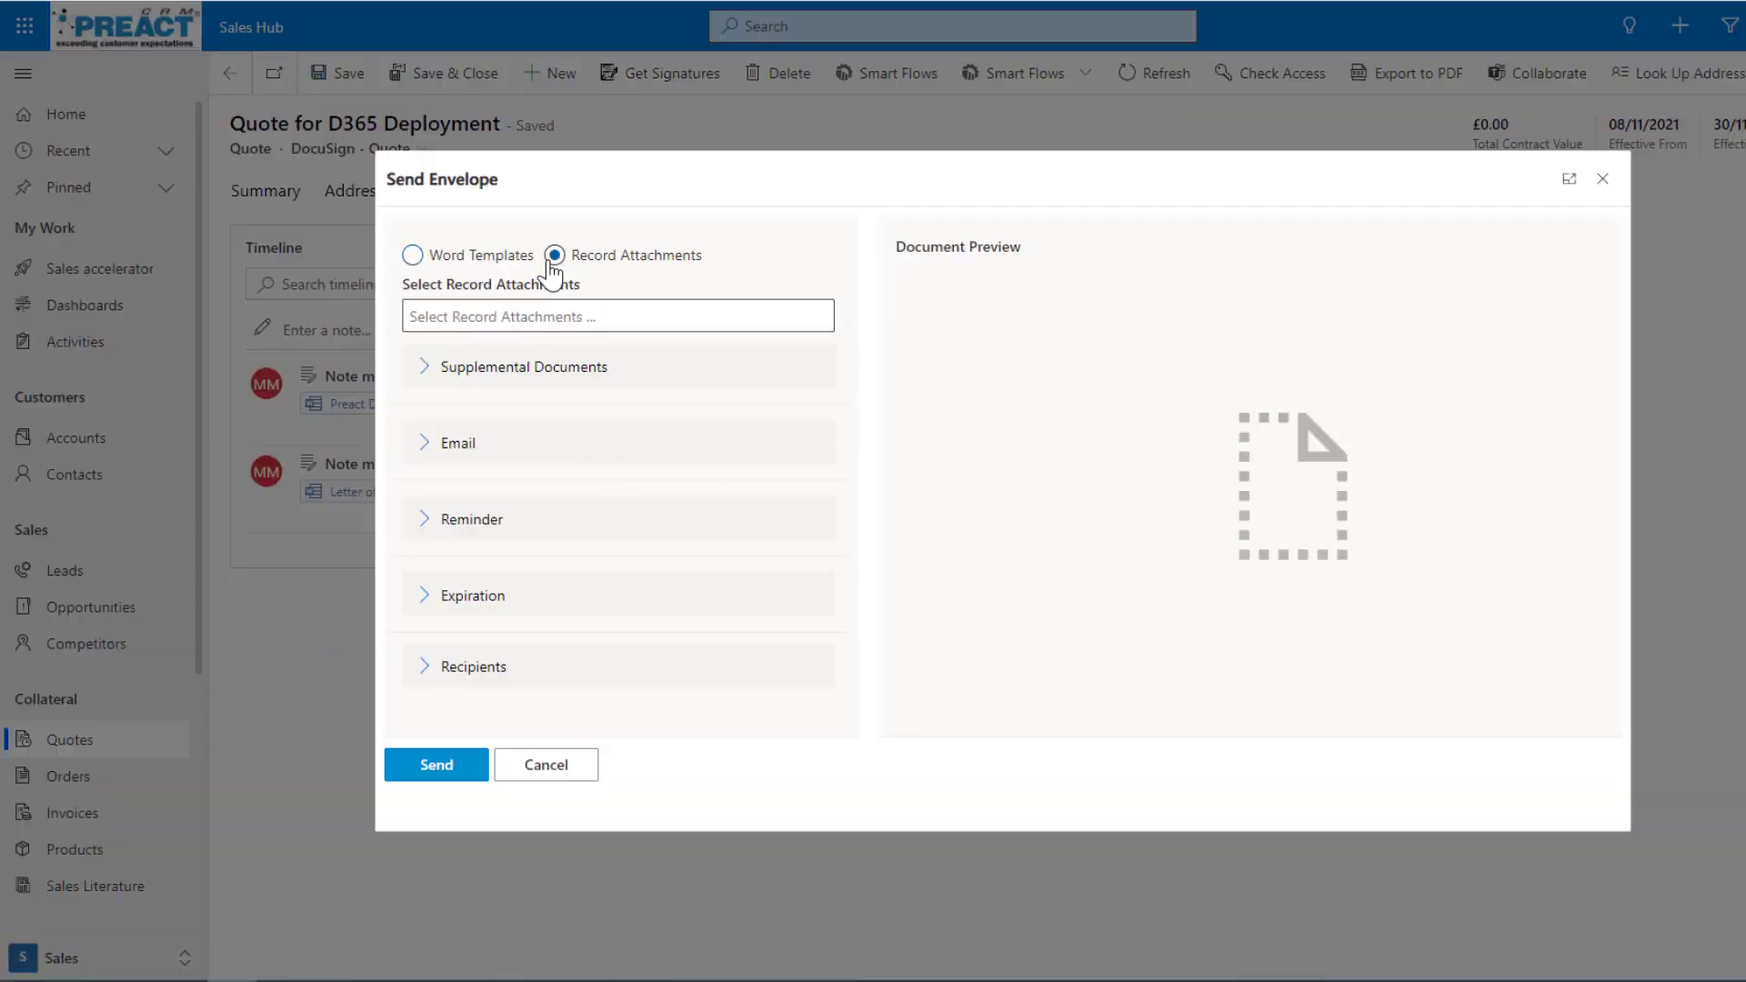
pyautogui.click(578, 323)
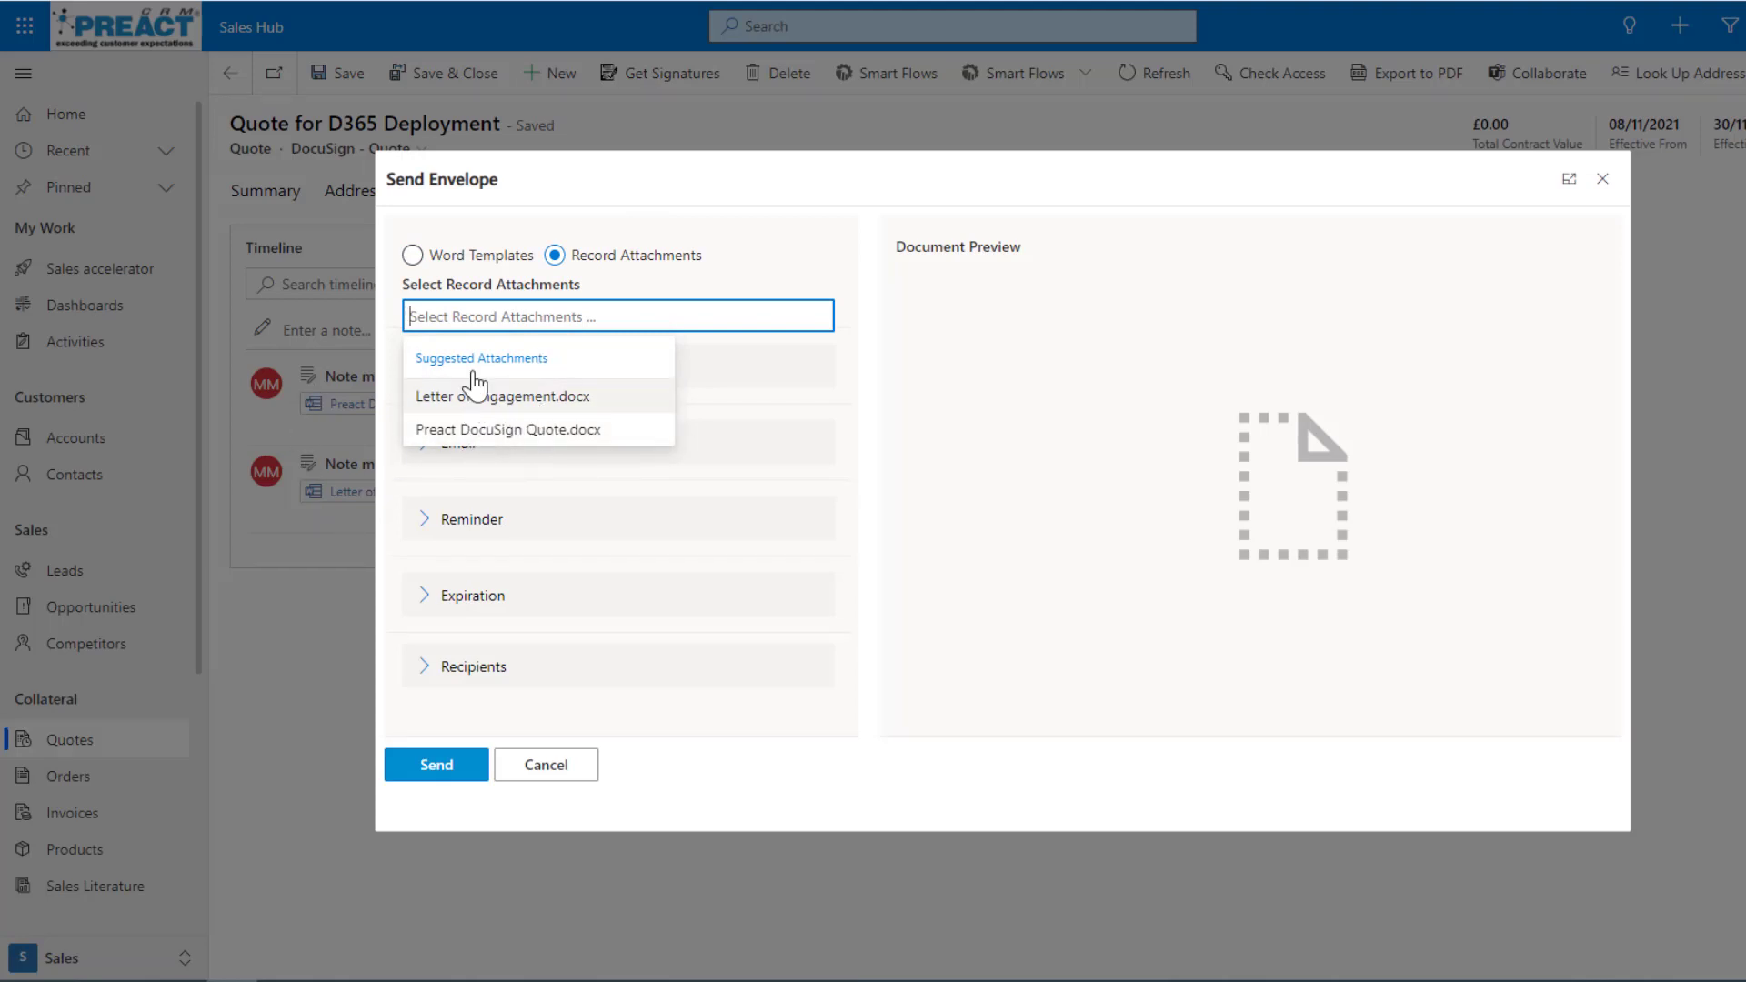
# Set the envelope to use the Preact DocuSign Quote Word template and add About Preact as a supplemental document.
pyautogui.click(412, 255)
pyautogui.click(459, 324)
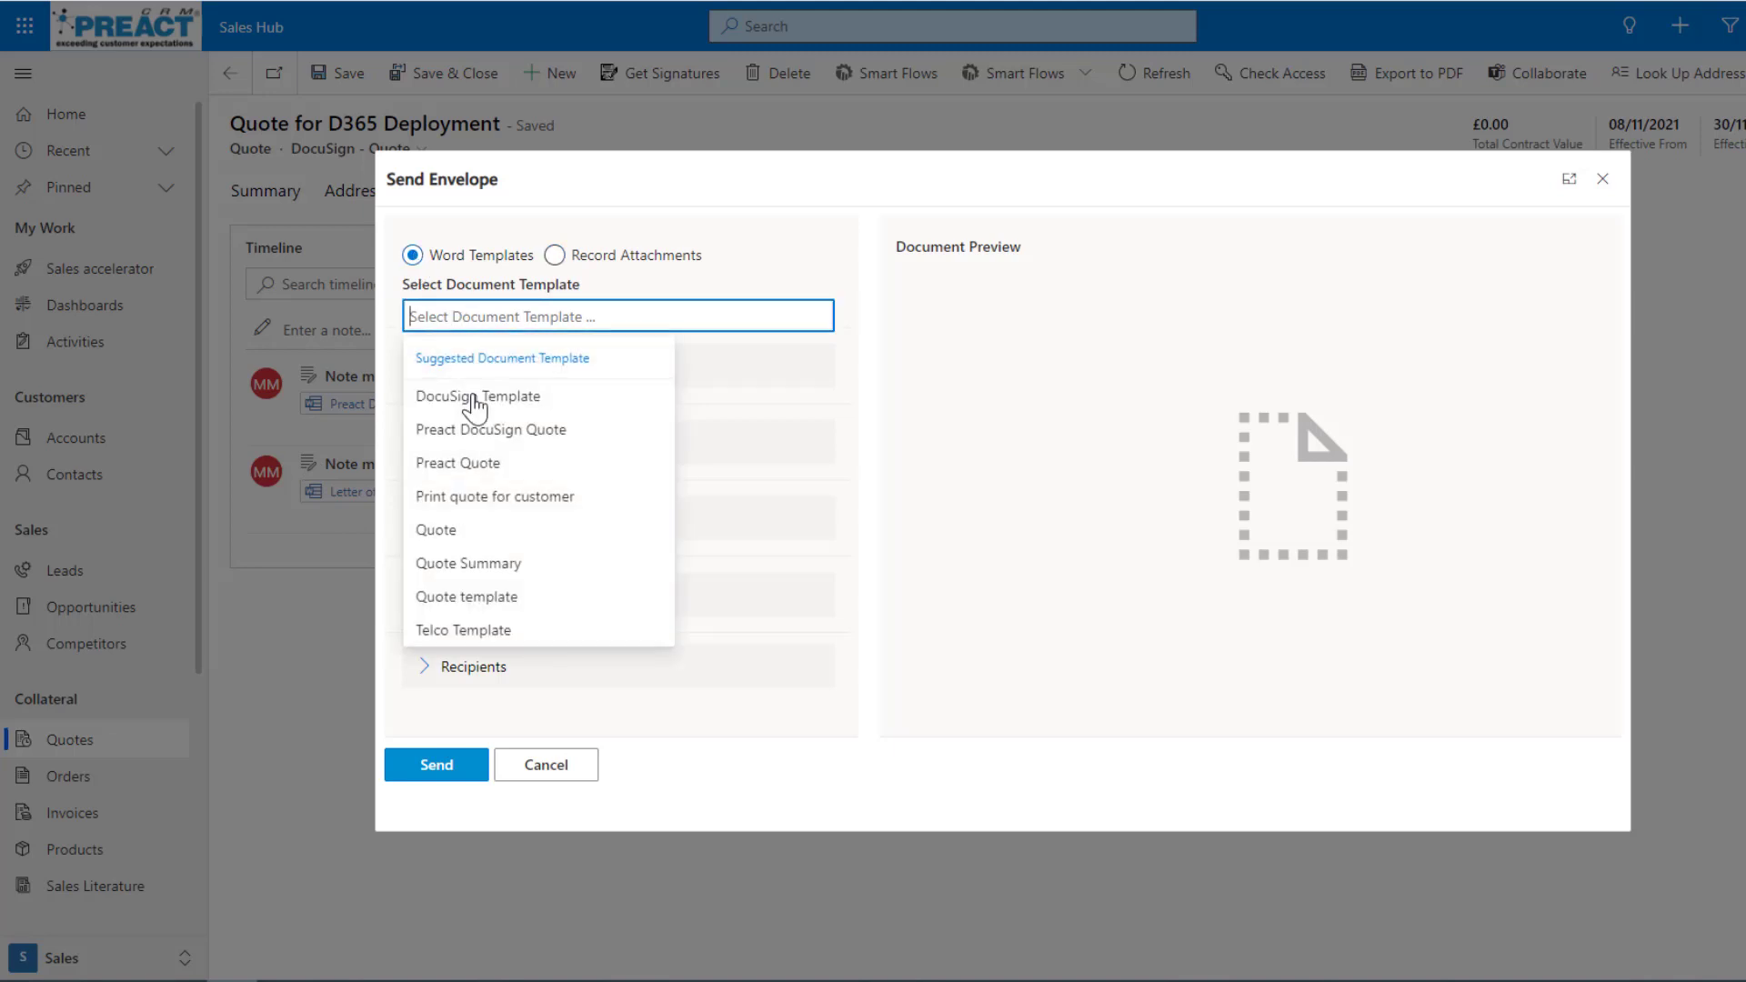
pyautogui.click(473, 428)
pyautogui.click(439, 382)
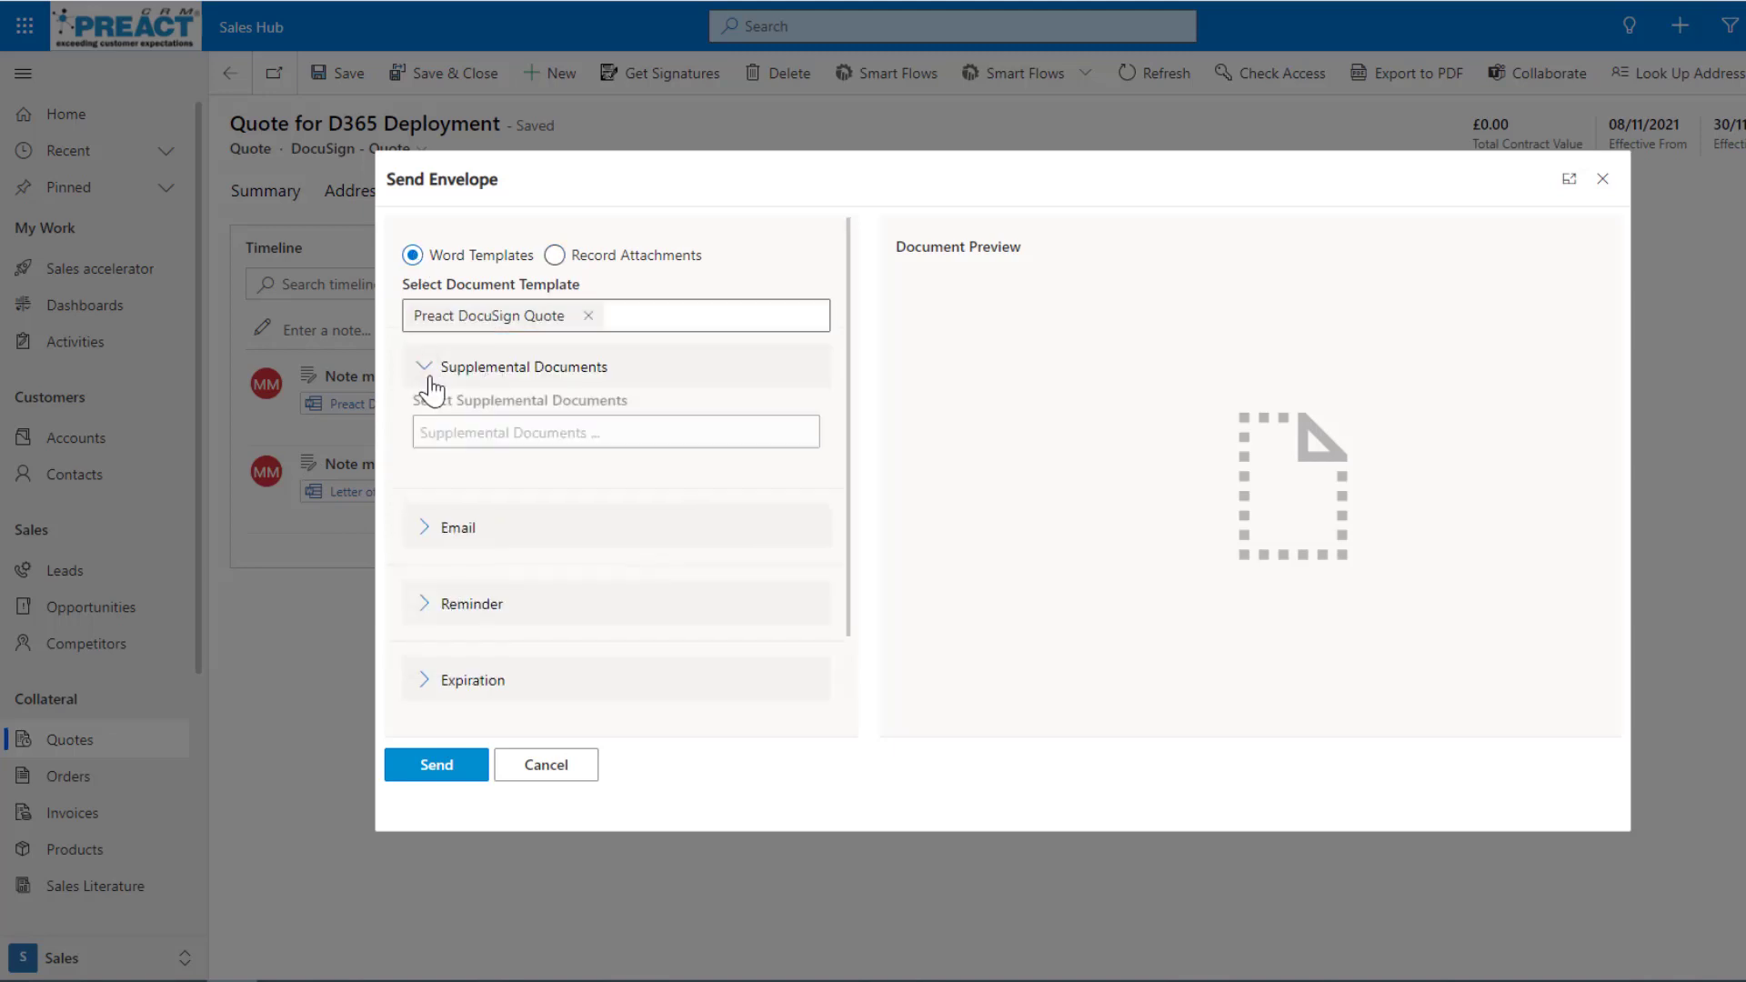
pyautogui.click(472, 448)
pyautogui.click(480, 519)
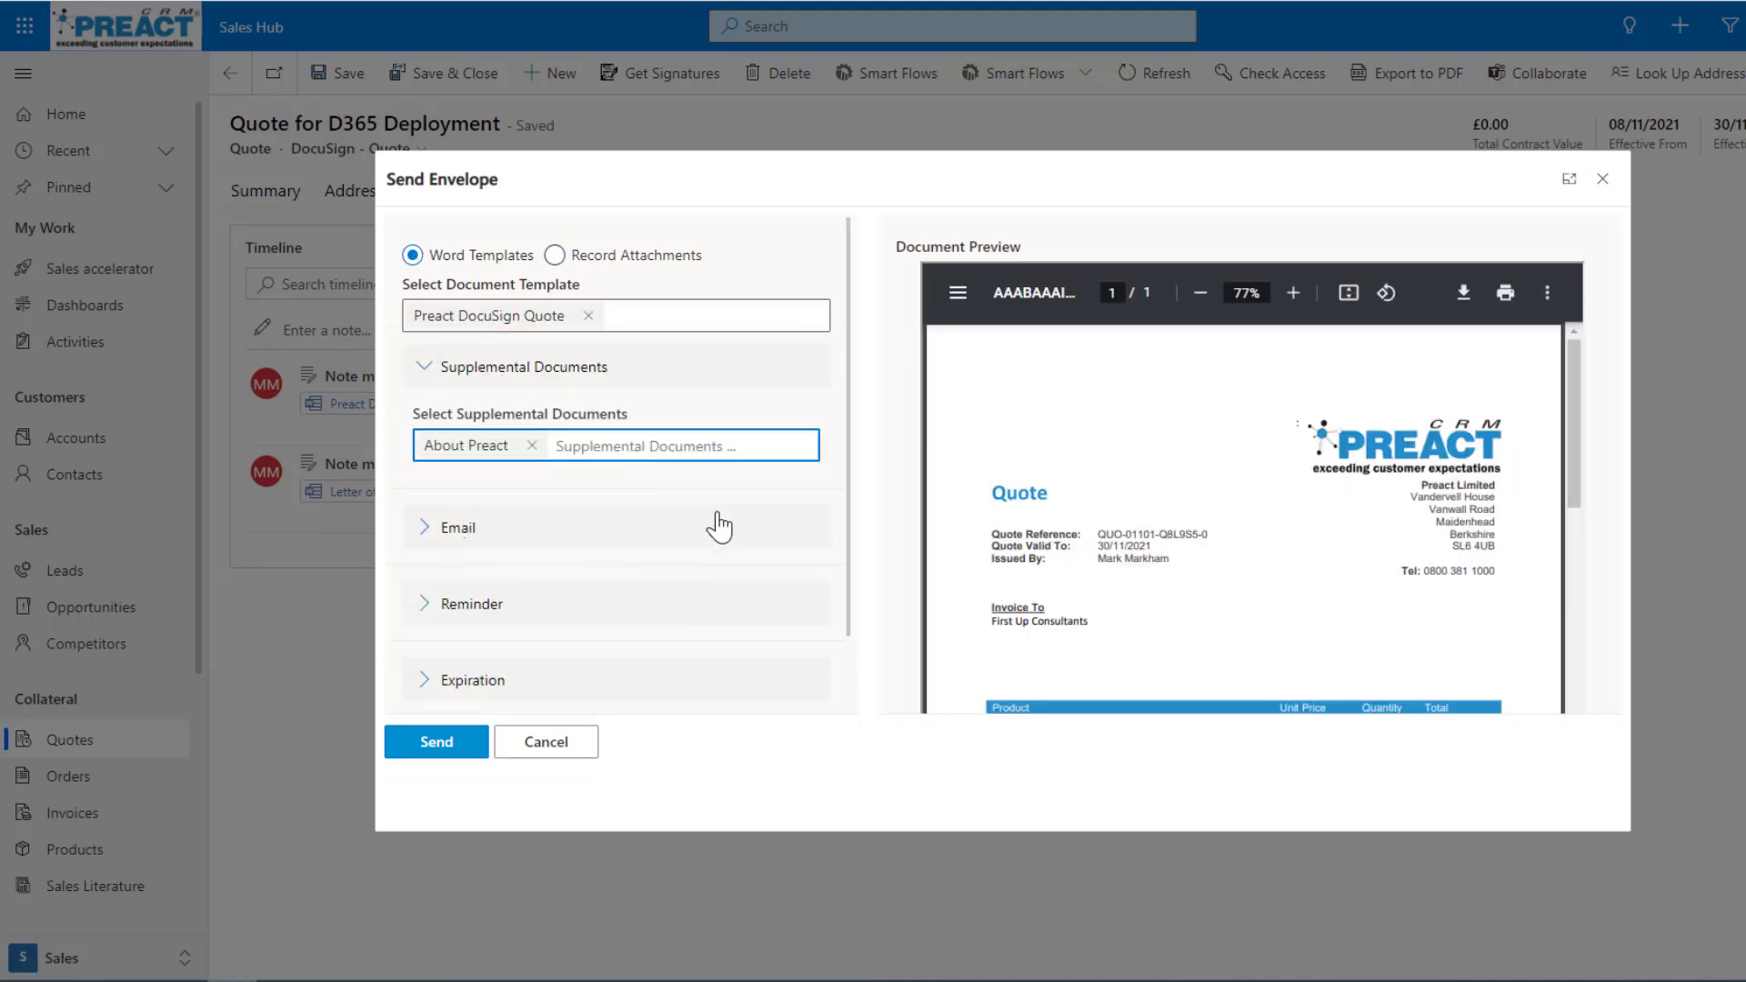
# Expand the Send Envelope dialog and examine the envelope's email, reminder, expiration and recipient settings.
pyautogui.click(1556, 189)
pyautogui.click(49, 395)
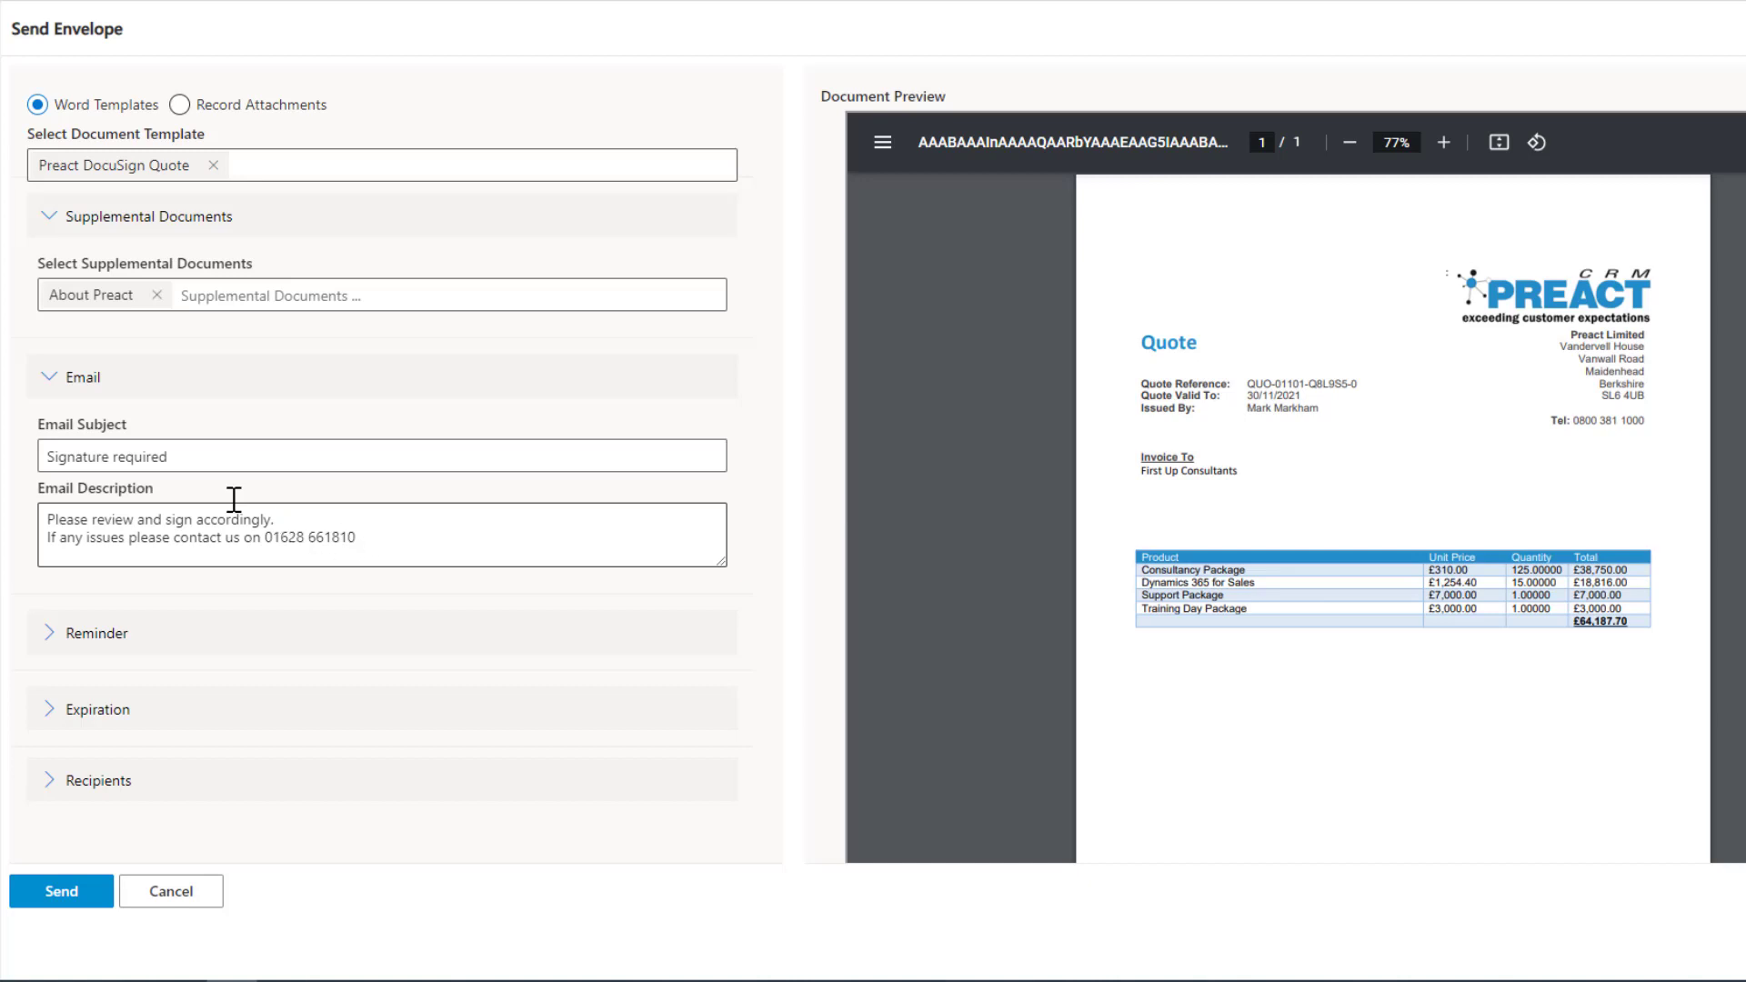
pyautogui.moveTo(175, 456); pyautogui.dragTo(42, 457)
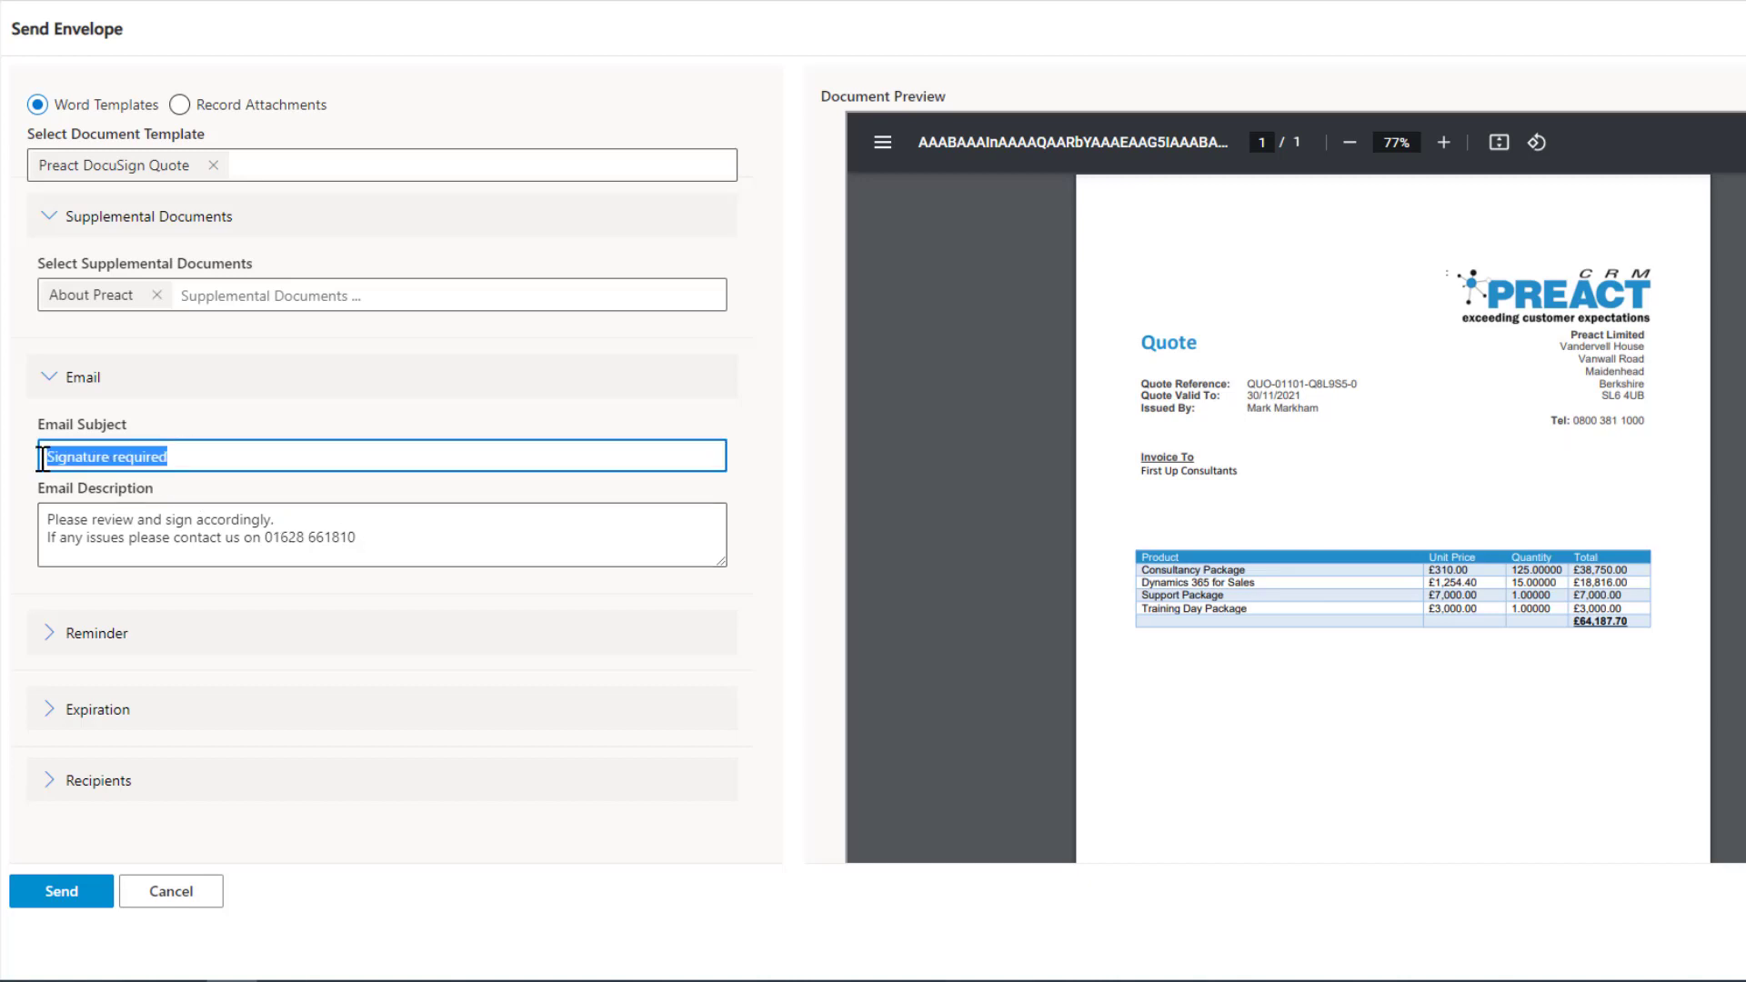
pyautogui.click(50, 634)
pyautogui.scroll(-1, 546, 691)
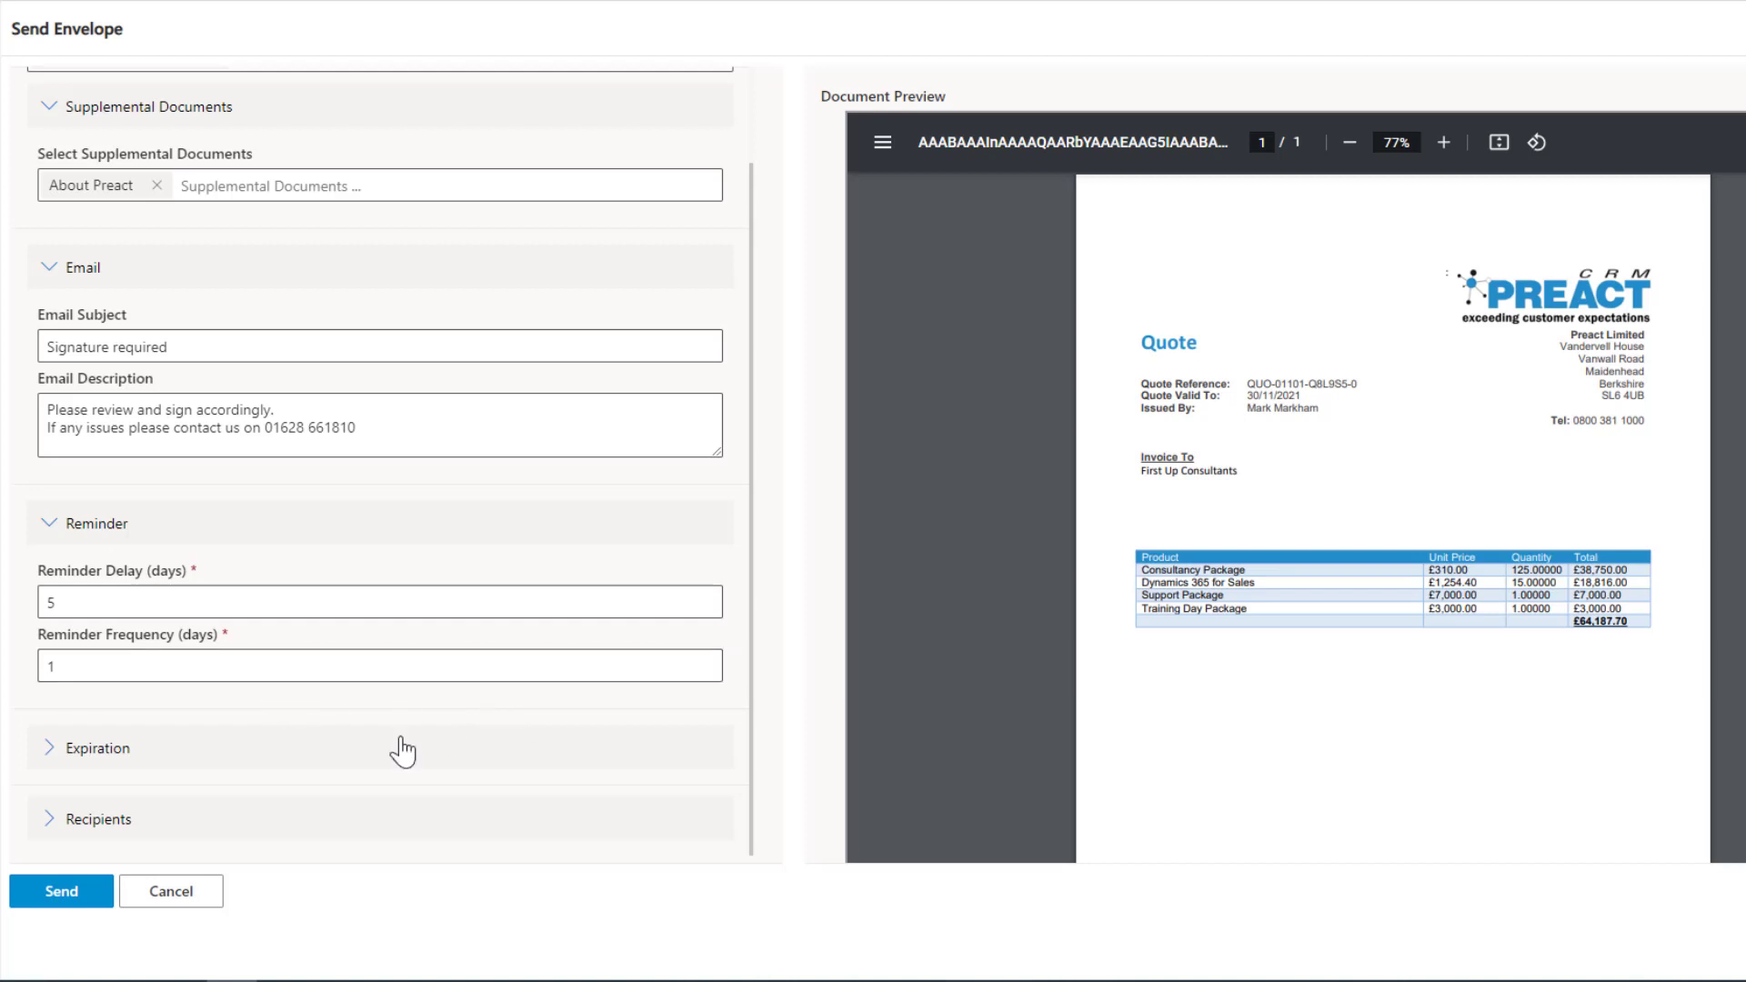
pyautogui.click(47, 753)
pyautogui.scroll(-2, 429, 731)
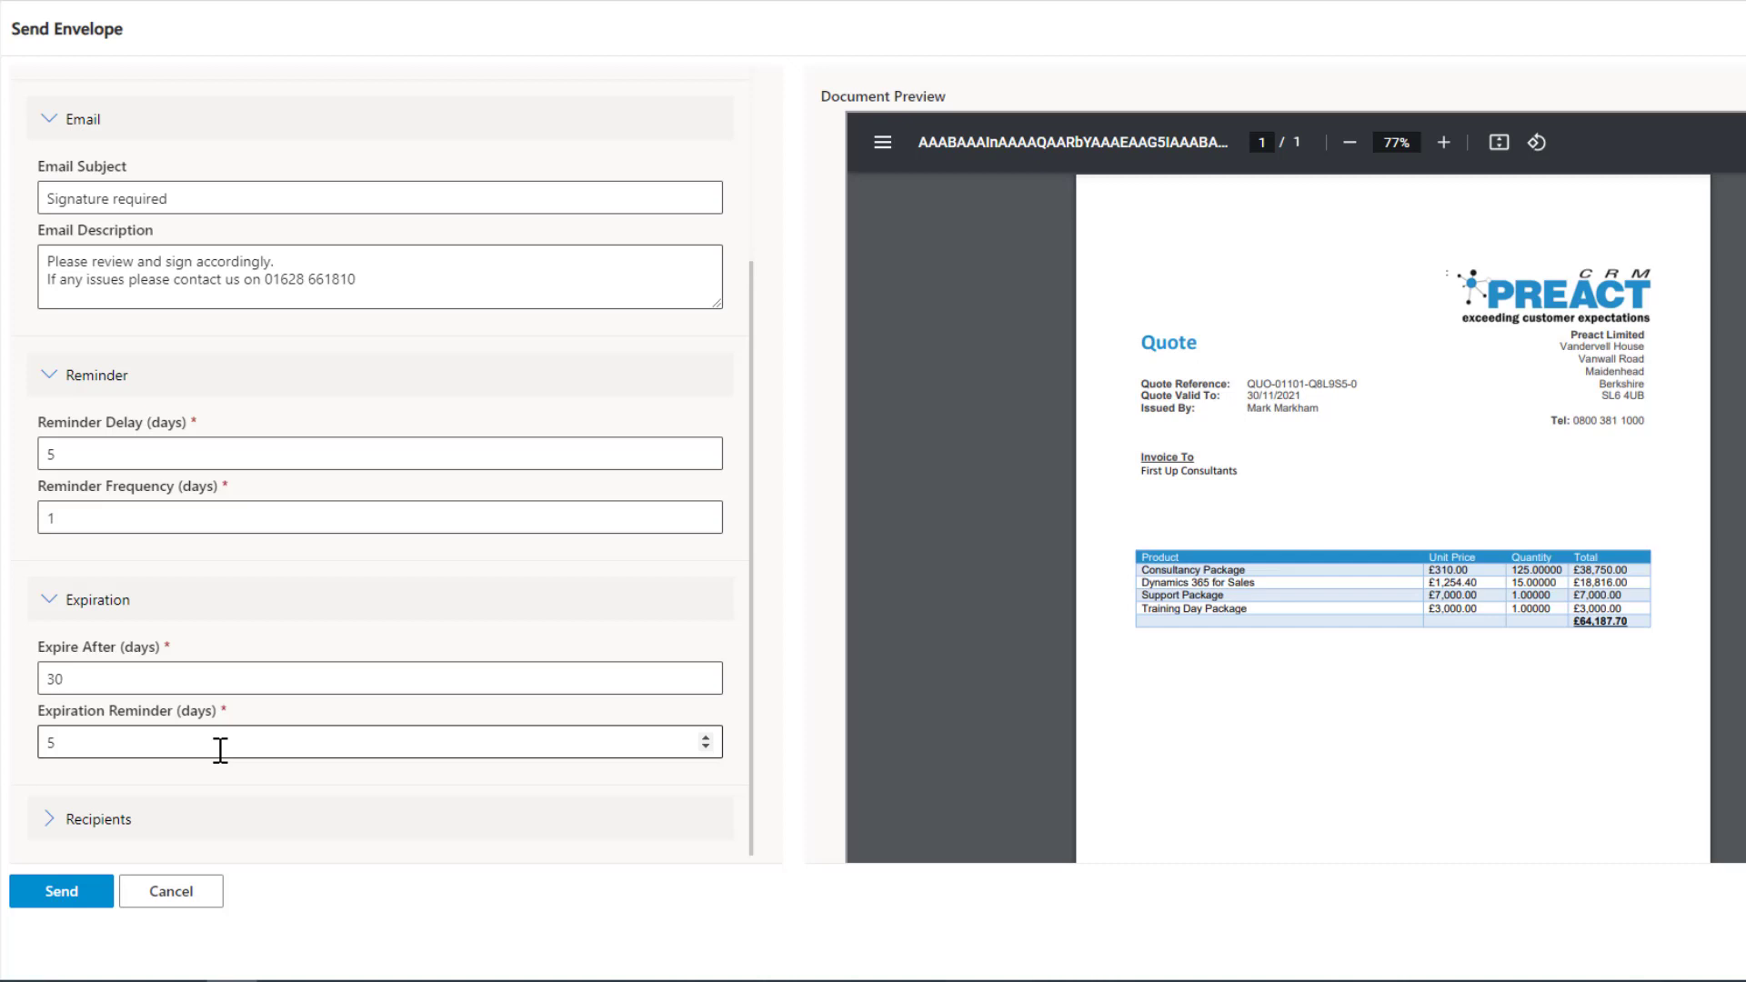
pyautogui.click(50, 823)
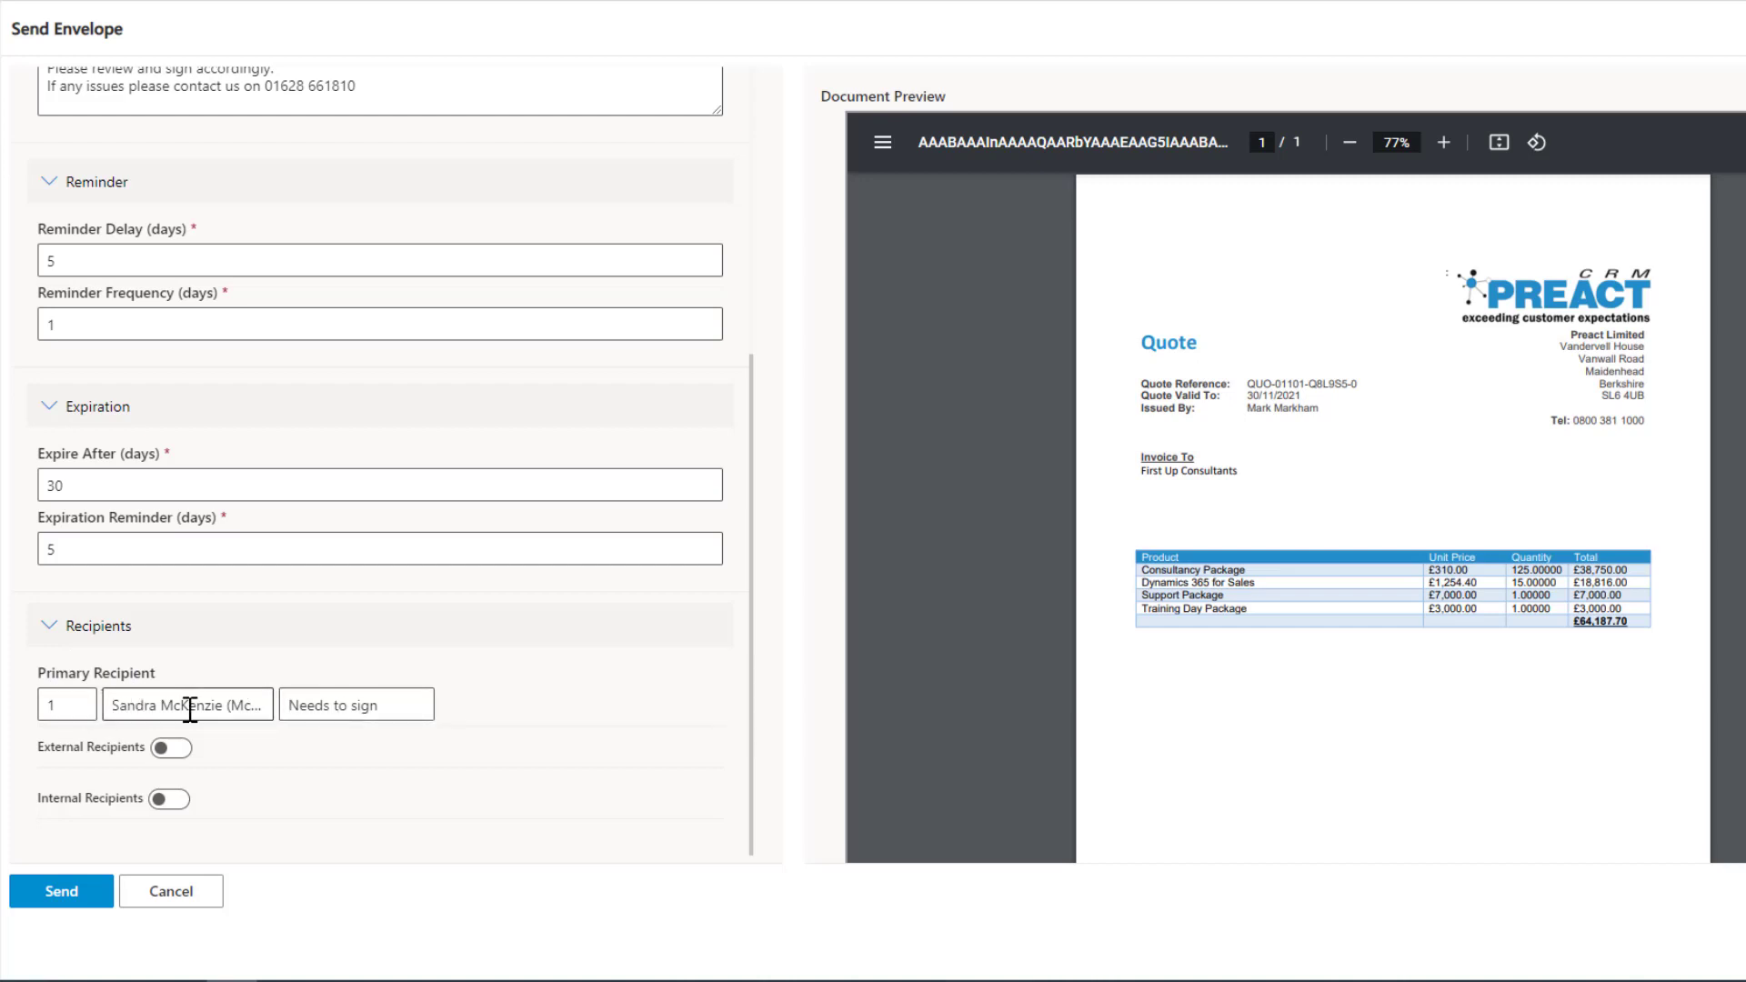
# Enable external recipients for the envelope, add a recipient row and list the related contacts available for it.
pyautogui.click(338, 709)
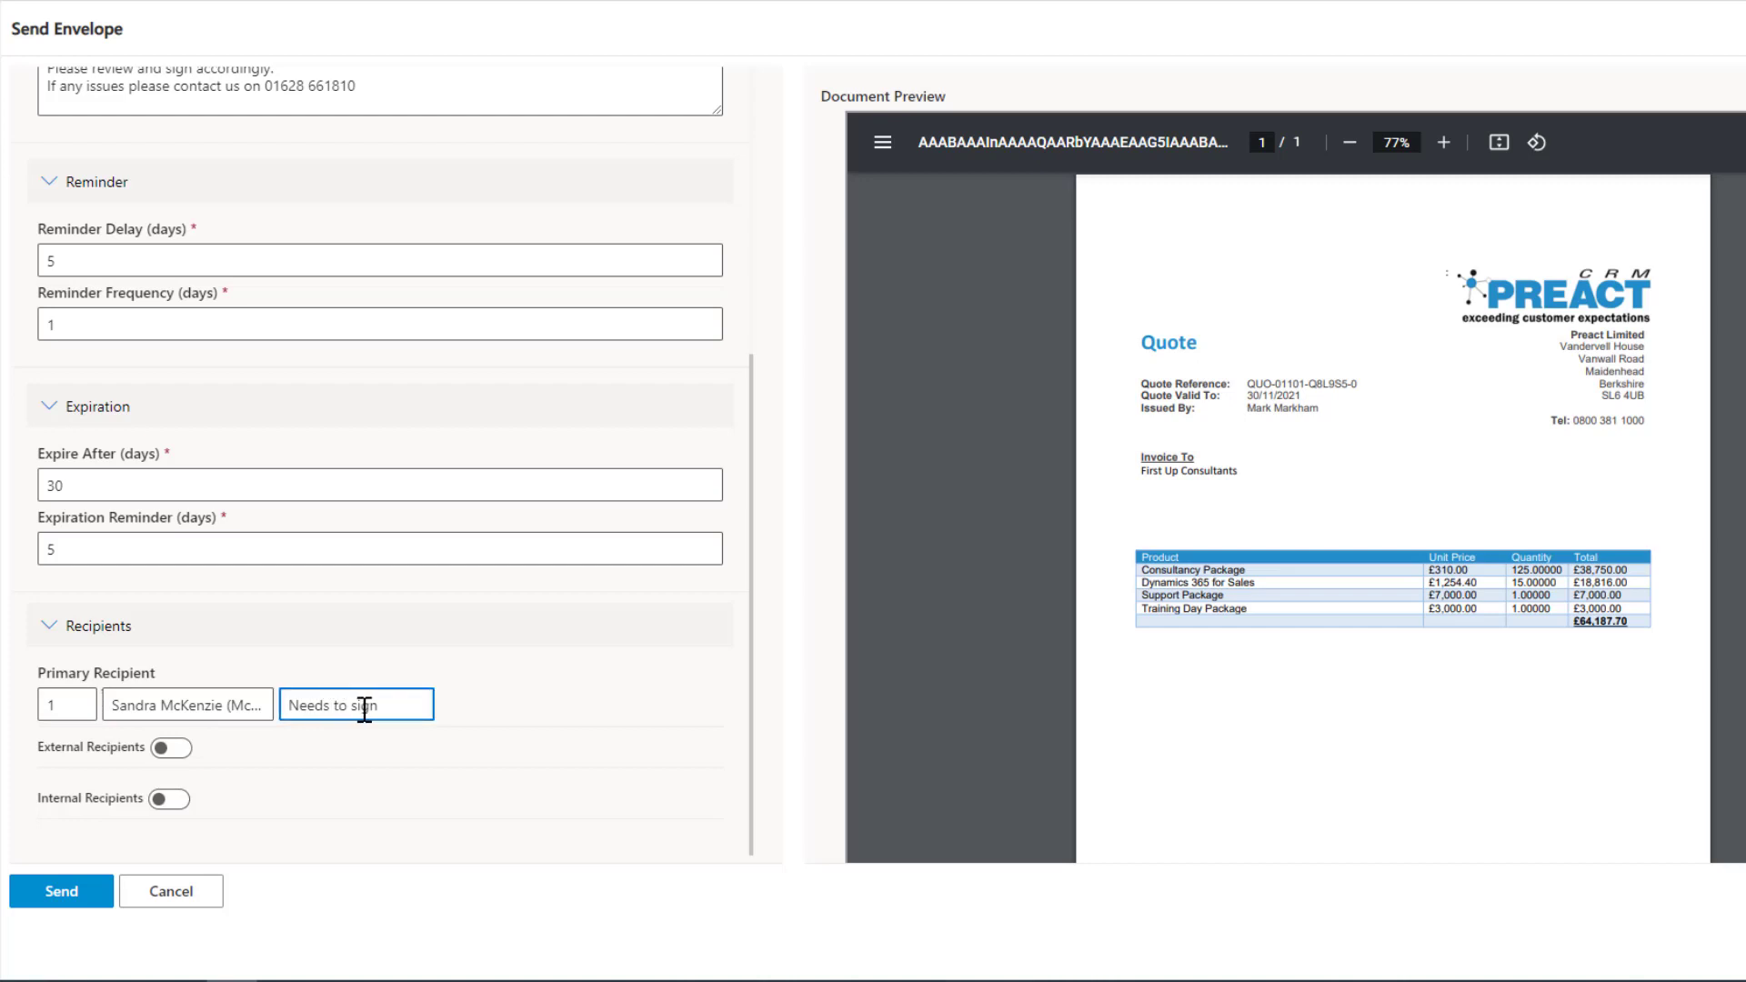
pyautogui.click(171, 747)
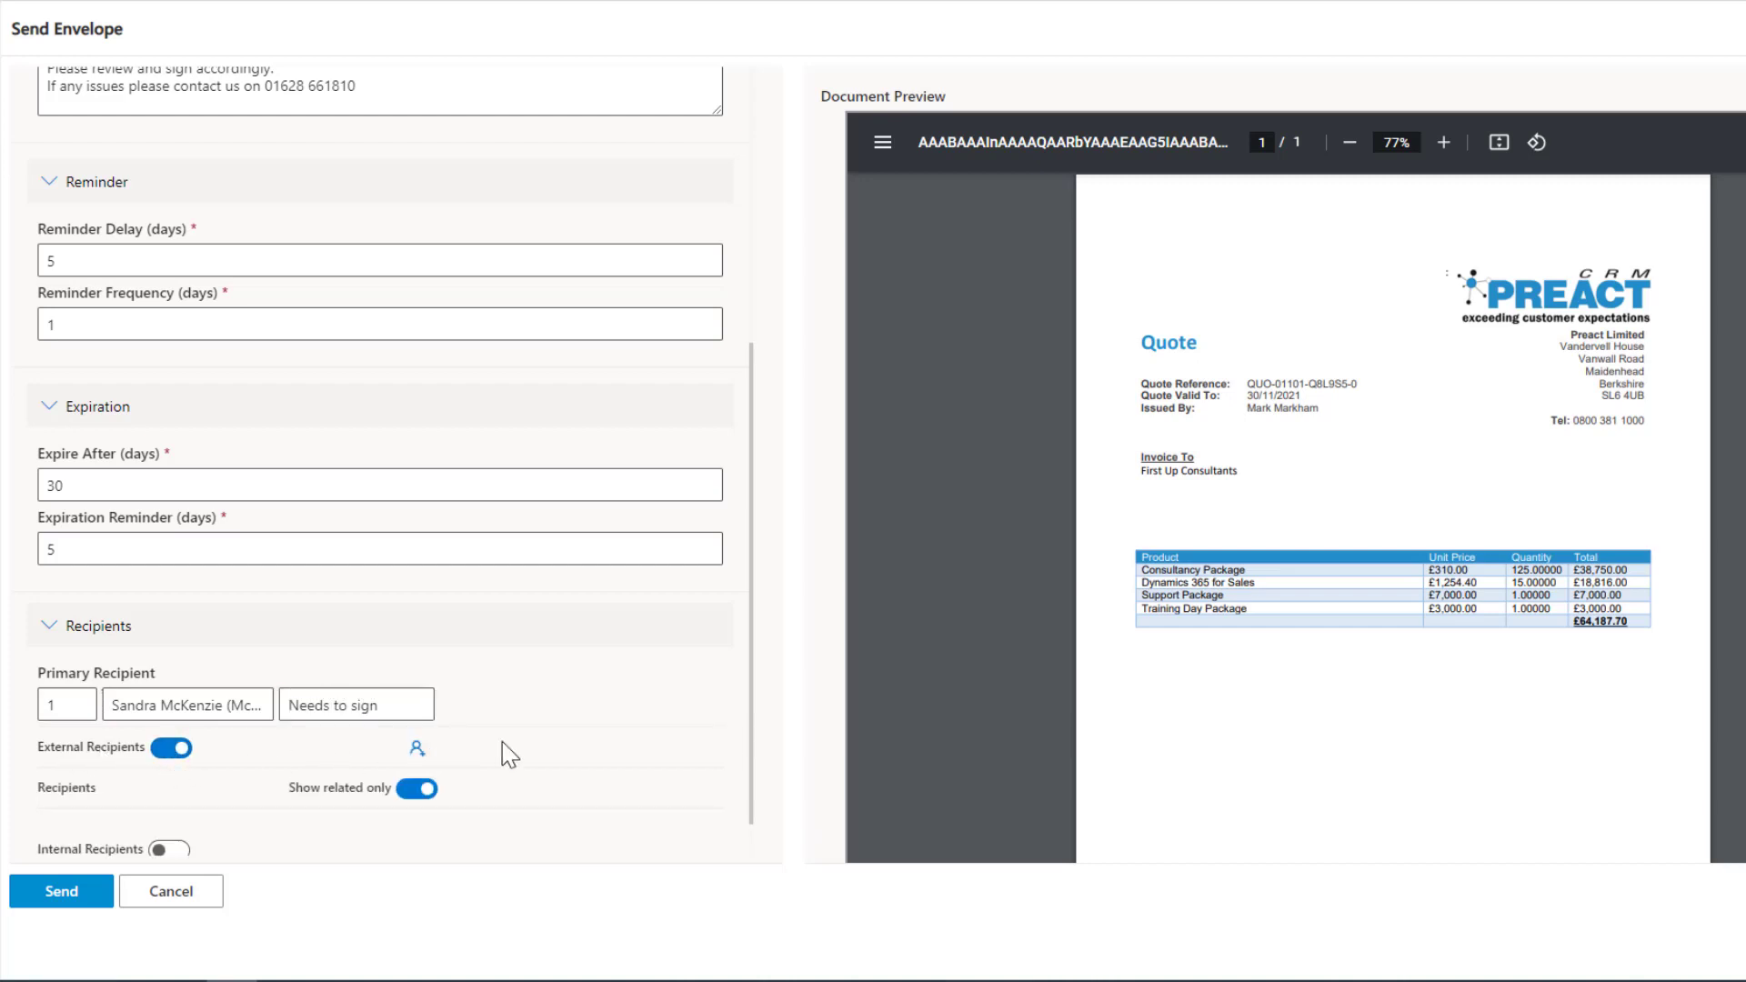
pyautogui.scroll(-1, 569, 759)
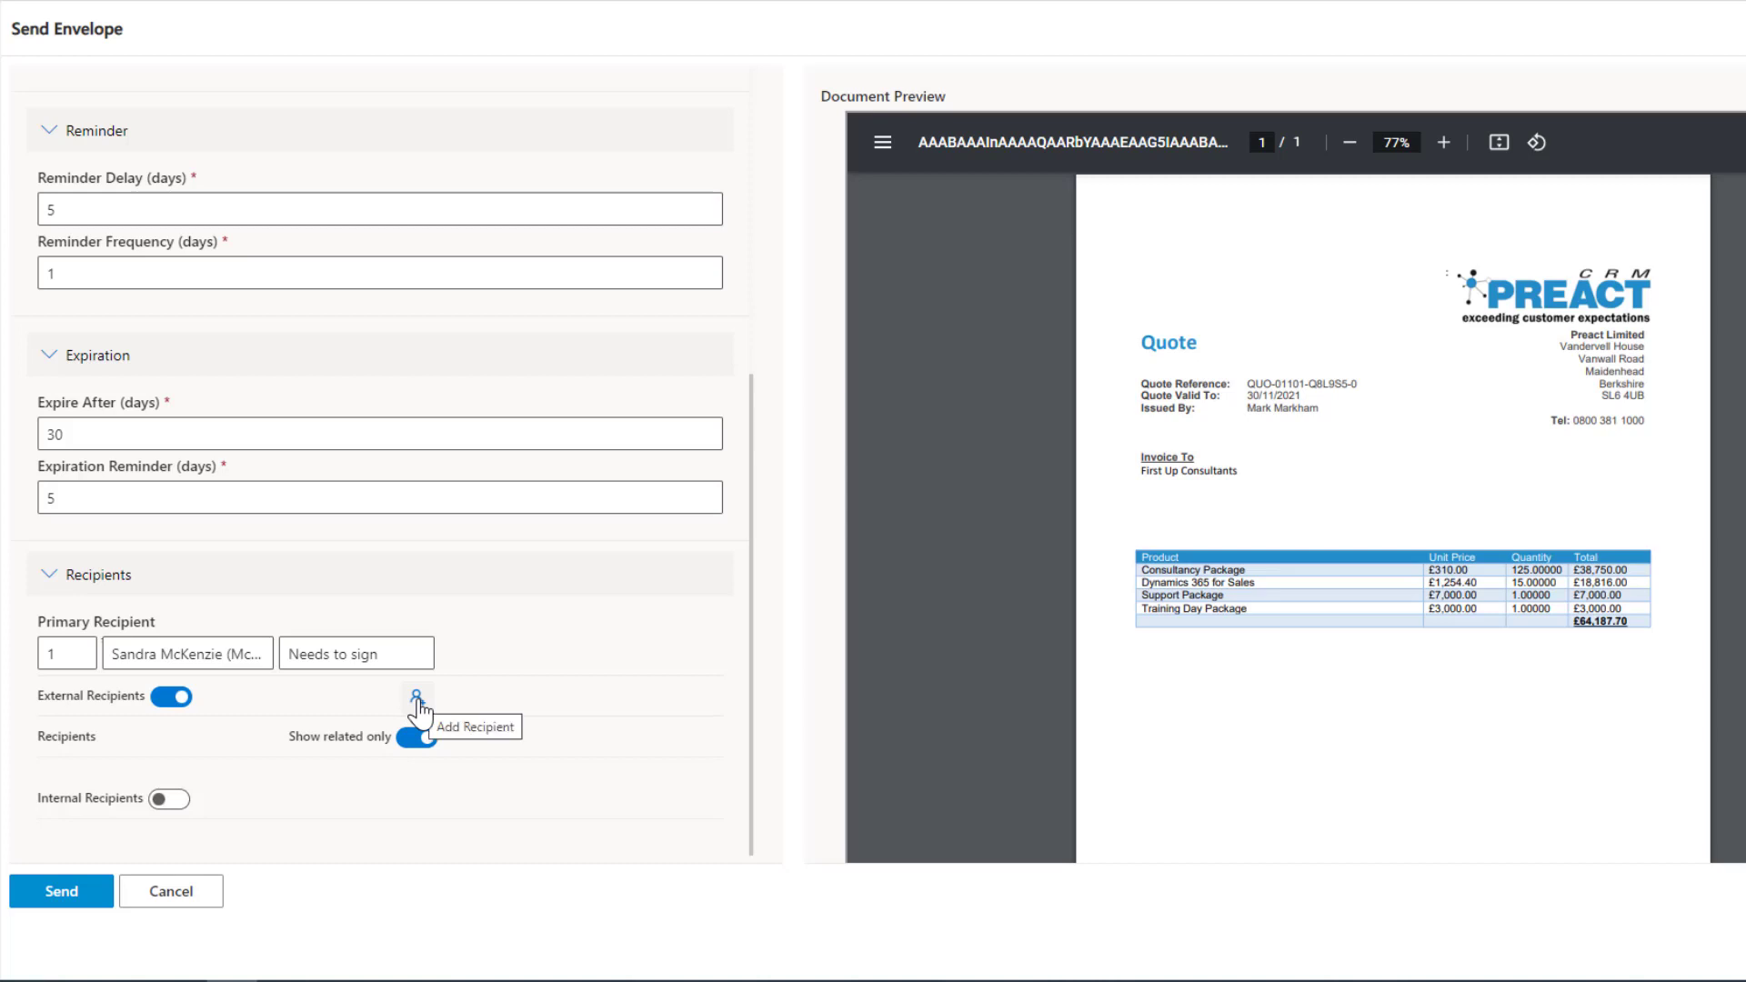
pyautogui.click(417, 699)
pyautogui.click(277, 786)
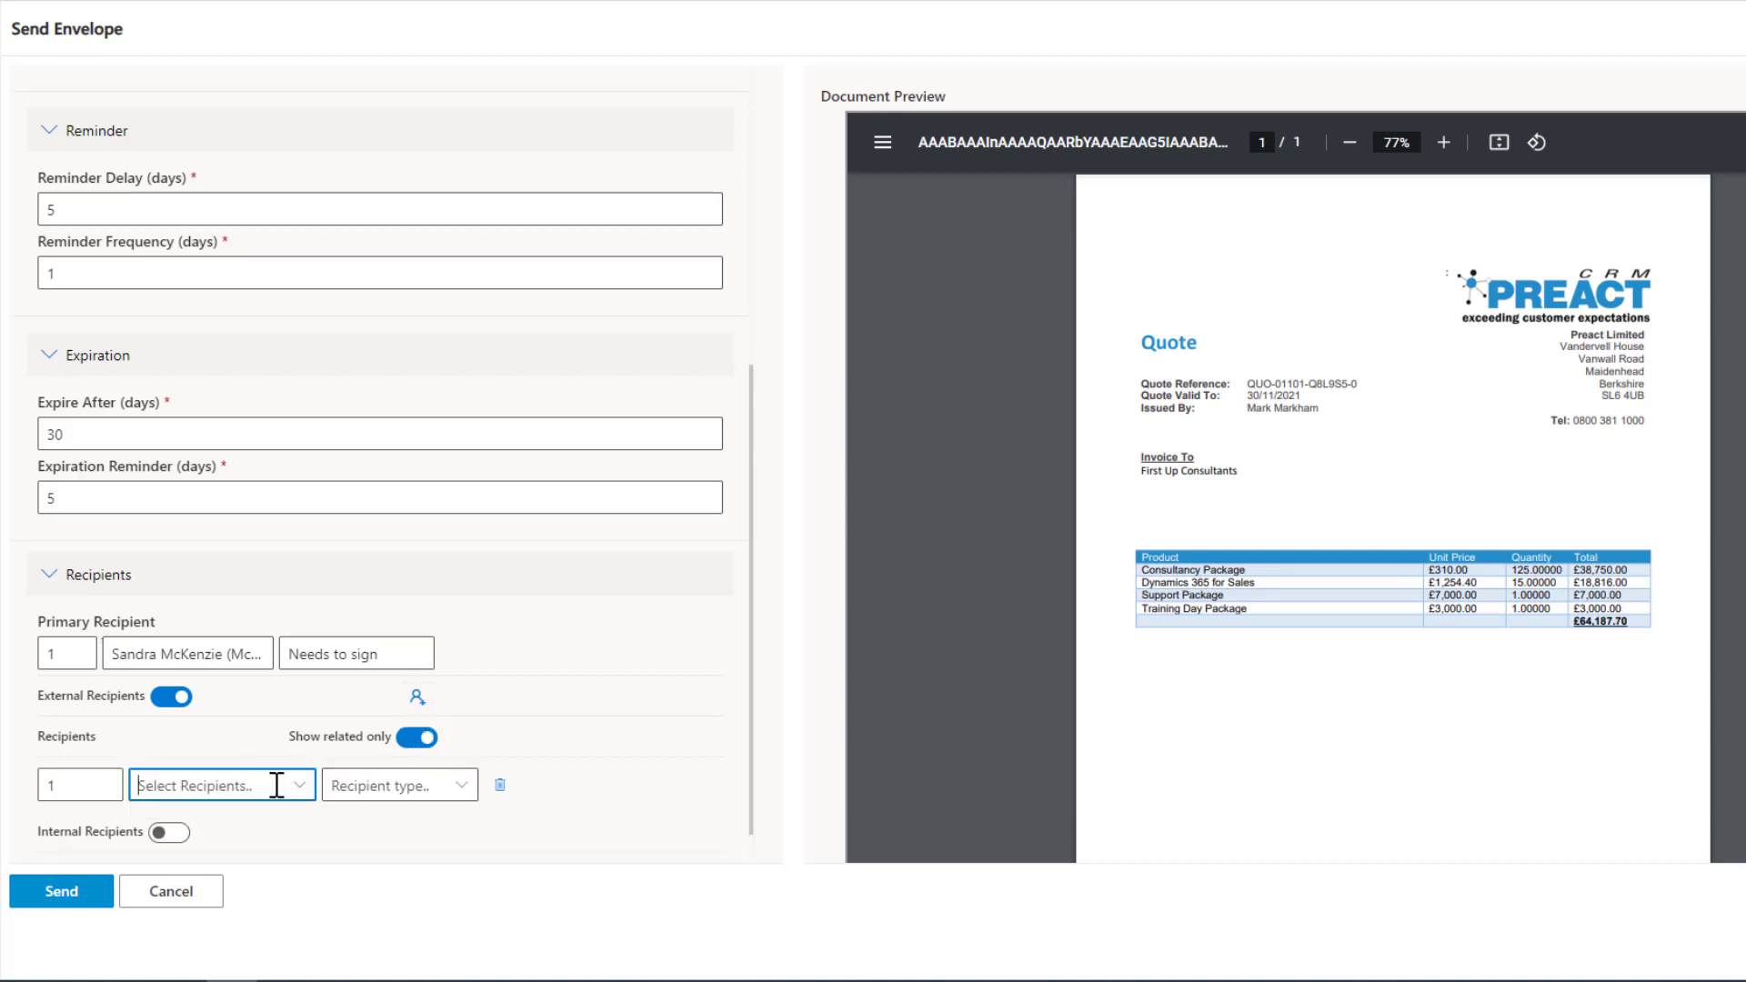
pyautogui.click(300, 788)
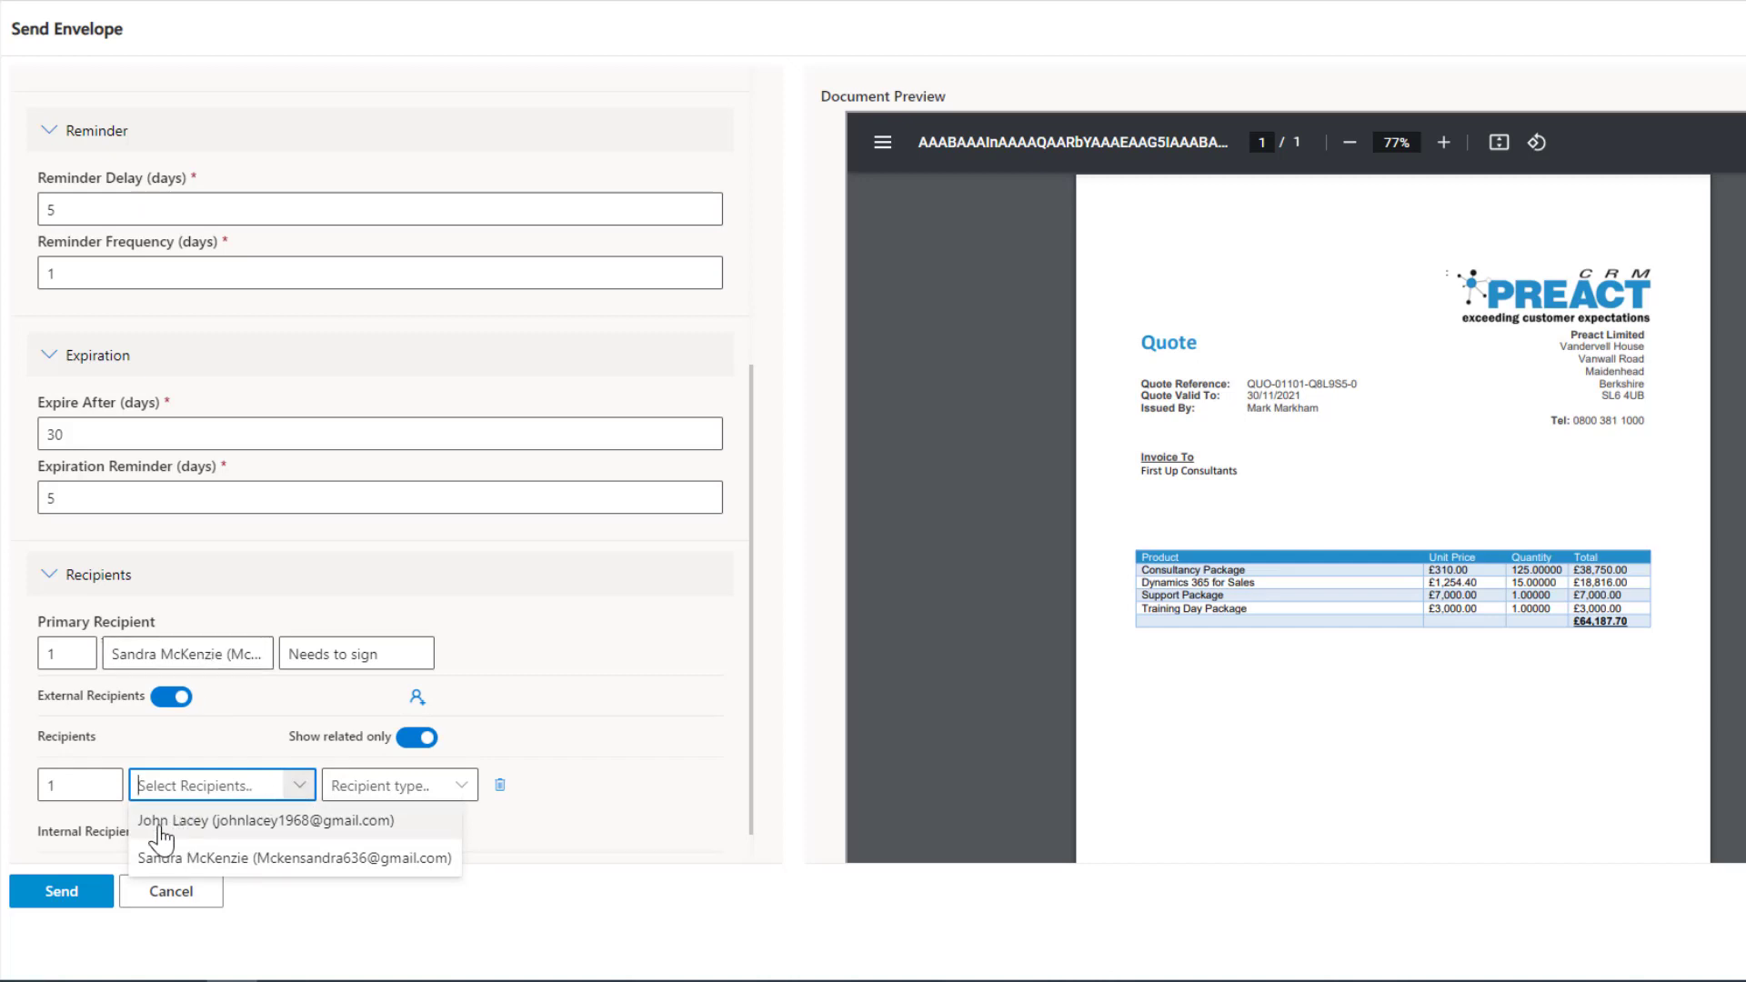
# Turn off Show related only, browse the full list of selectable contacts, and restrict the list to related contacts again.
pyautogui.click(412, 741)
pyautogui.click(1060, 605)
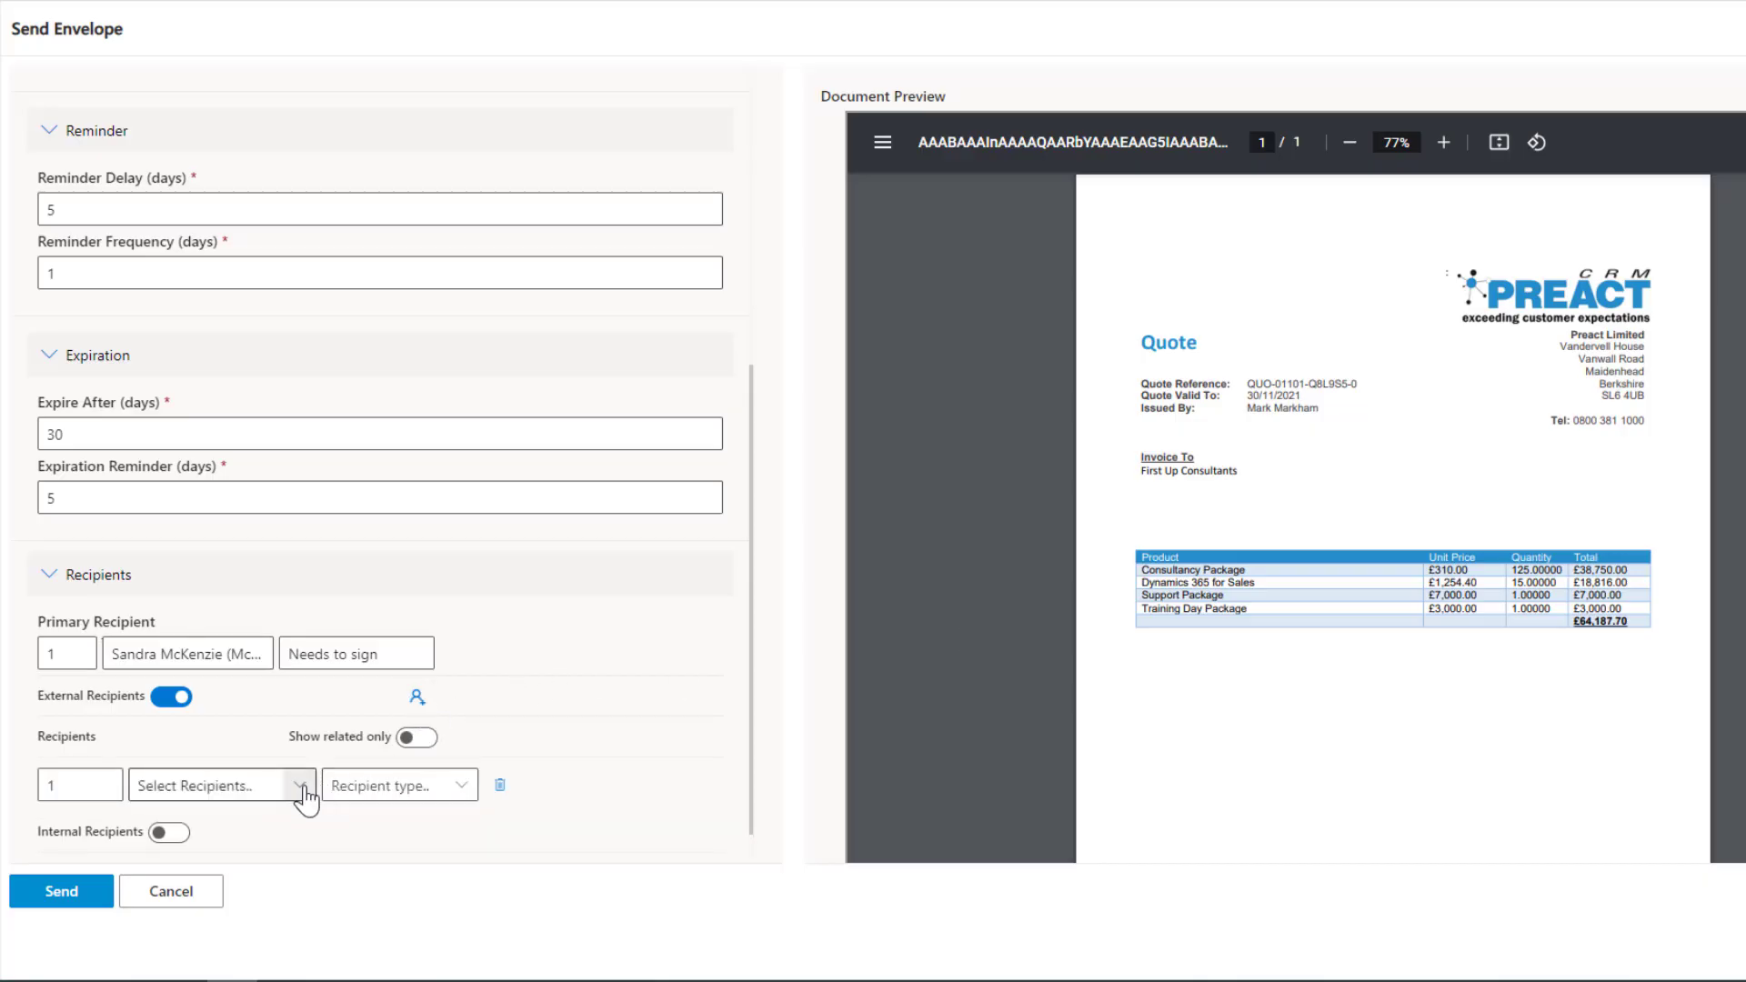
pyautogui.click(299, 786)
pyautogui.scroll(-10, 437, 669)
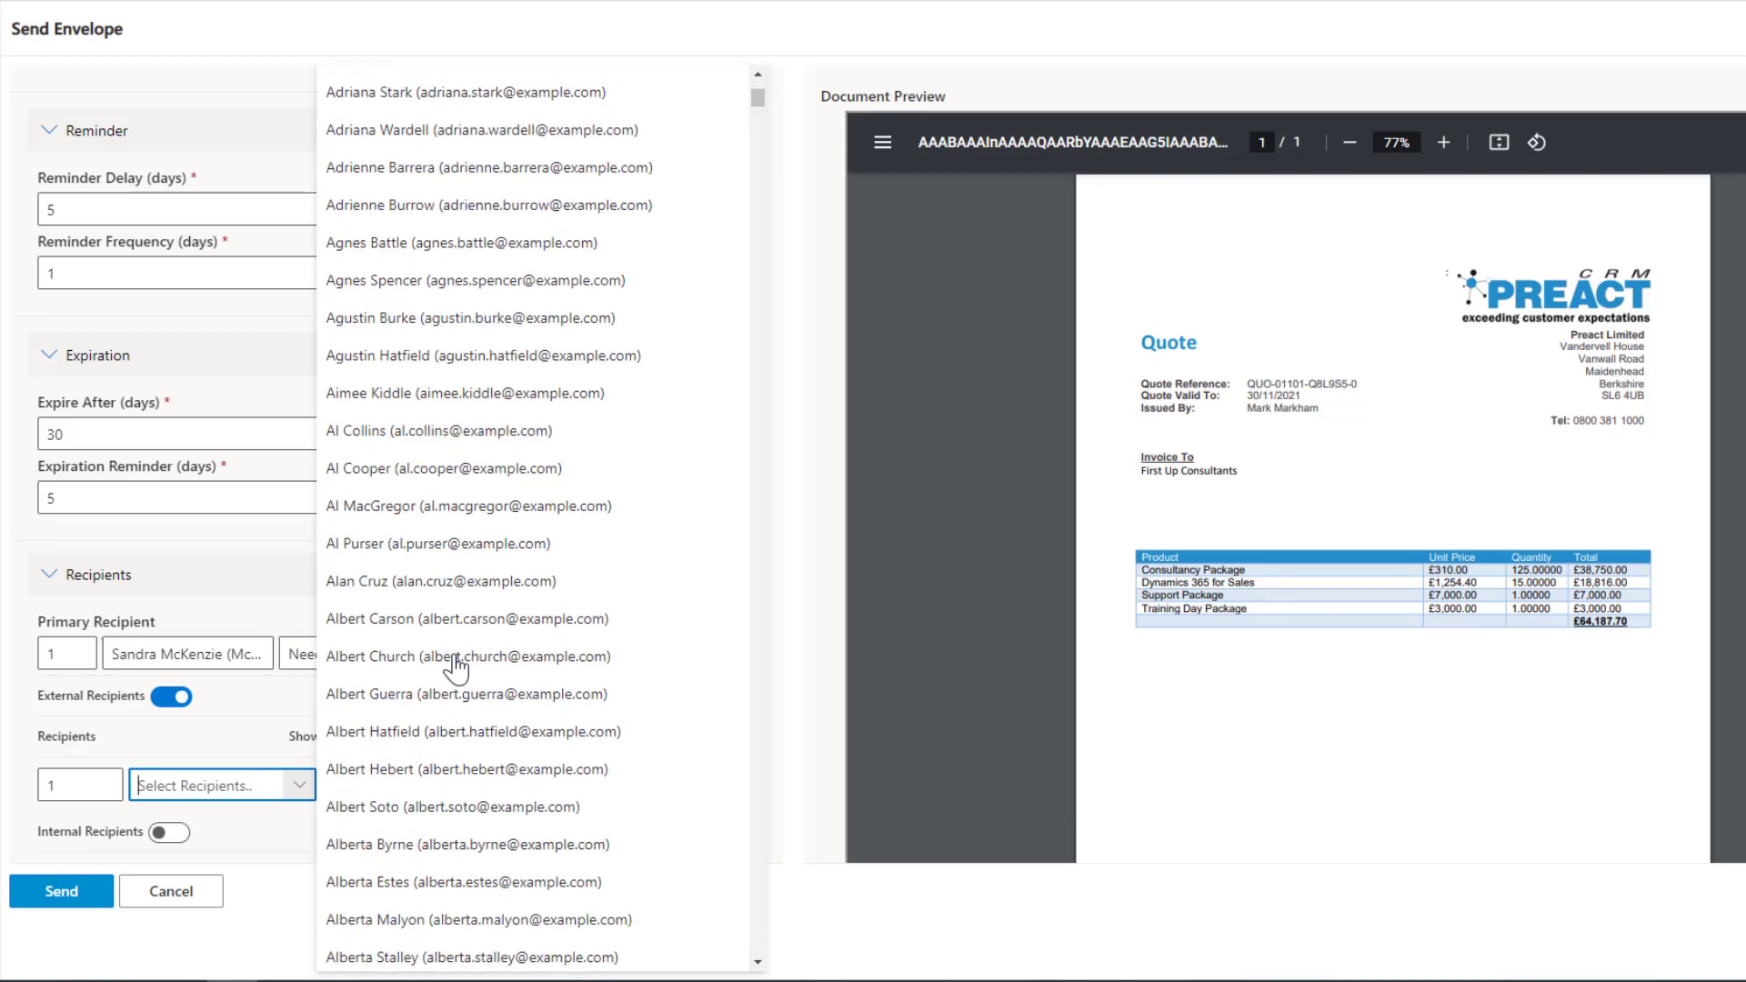
pyautogui.scroll(6, 455, 668)
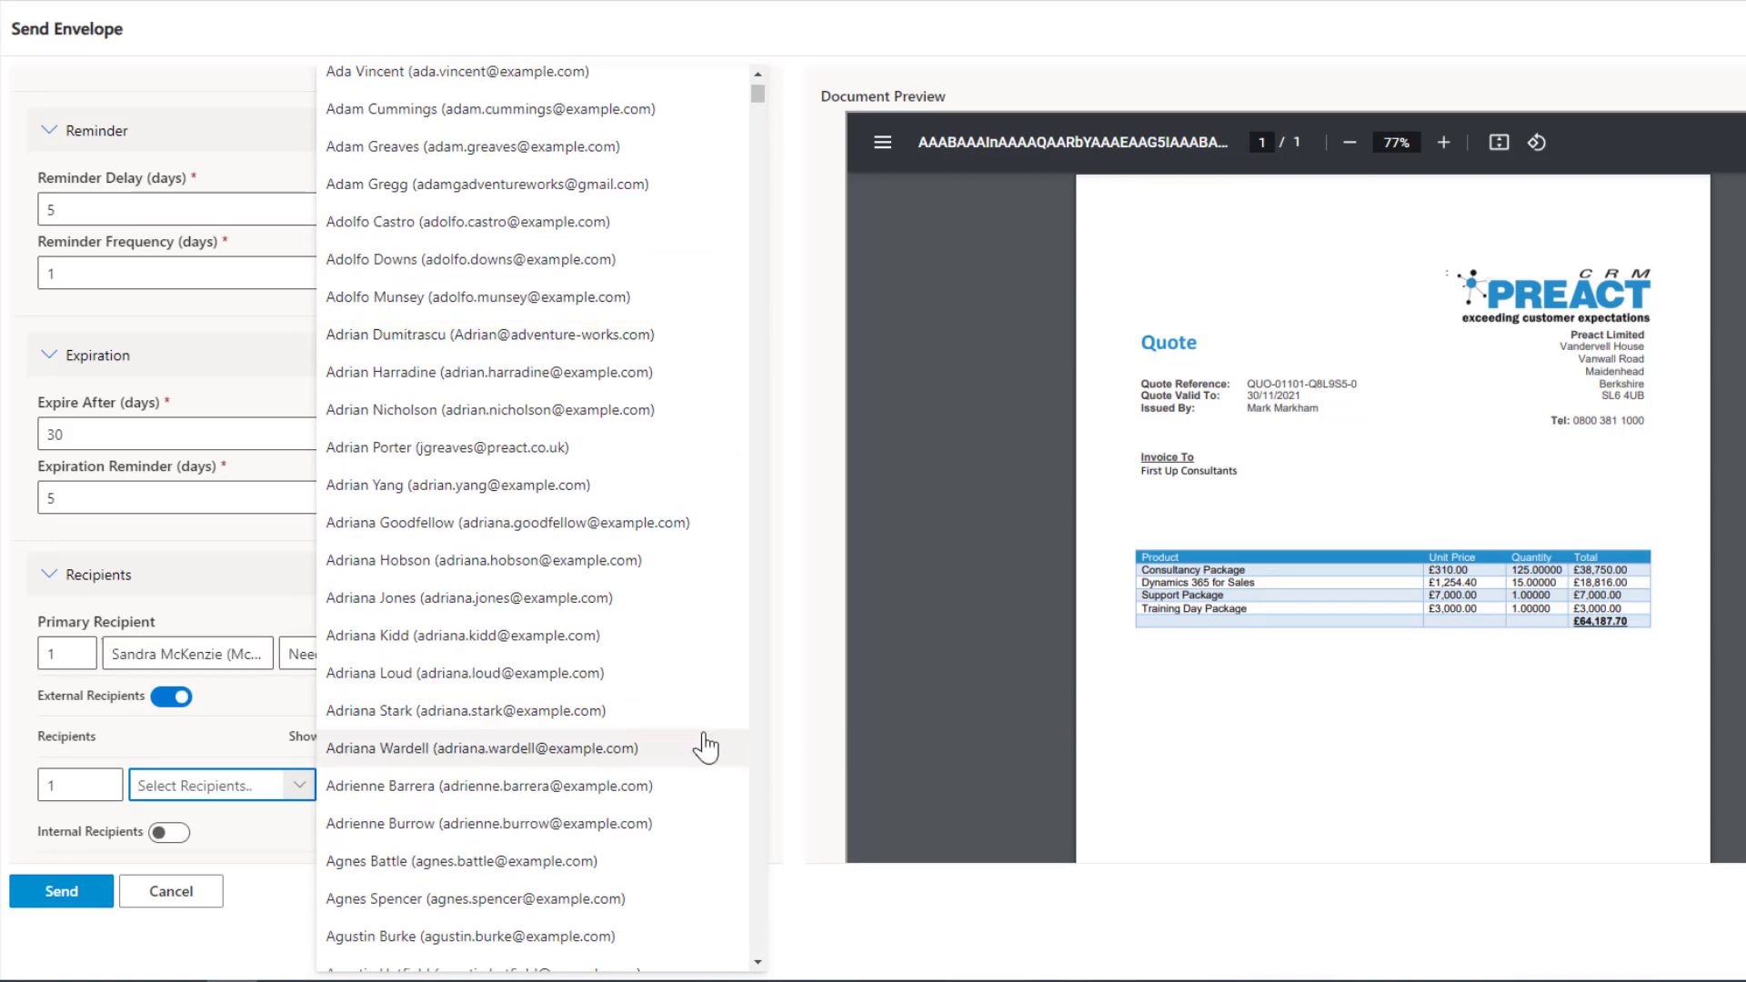
pyautogui.click(264, 696)
pyautogui.click(417, 738)
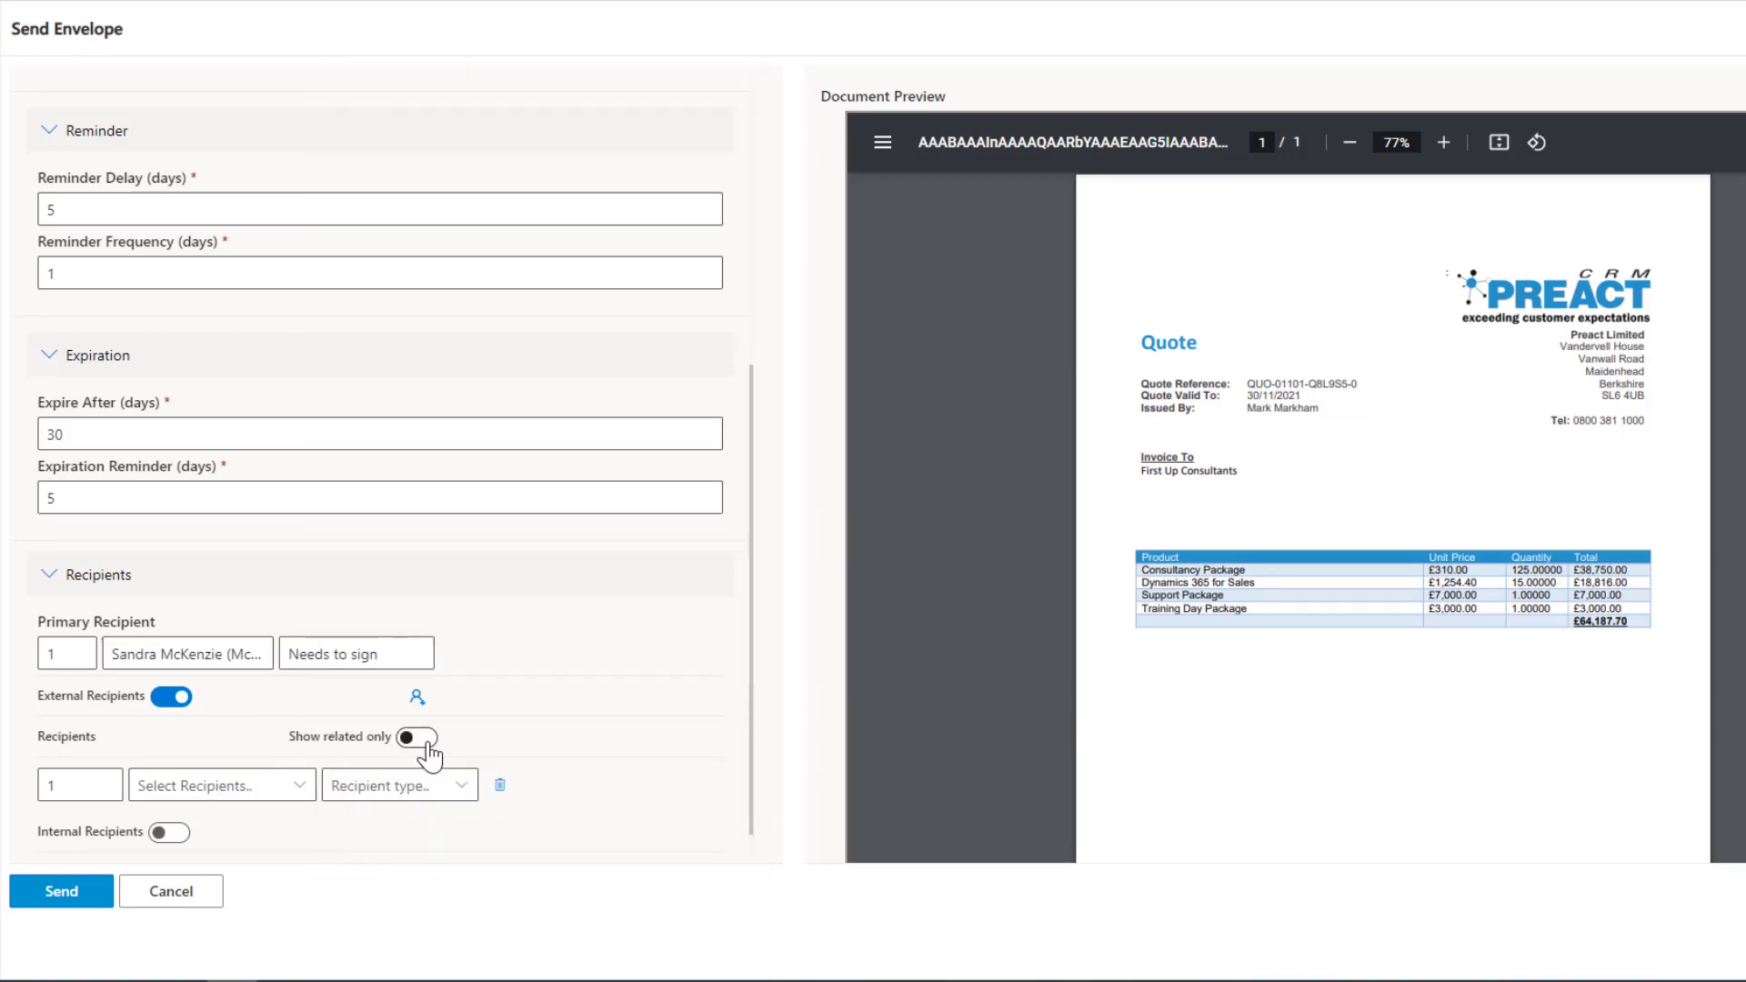
pyautogui.click(1075, 598)
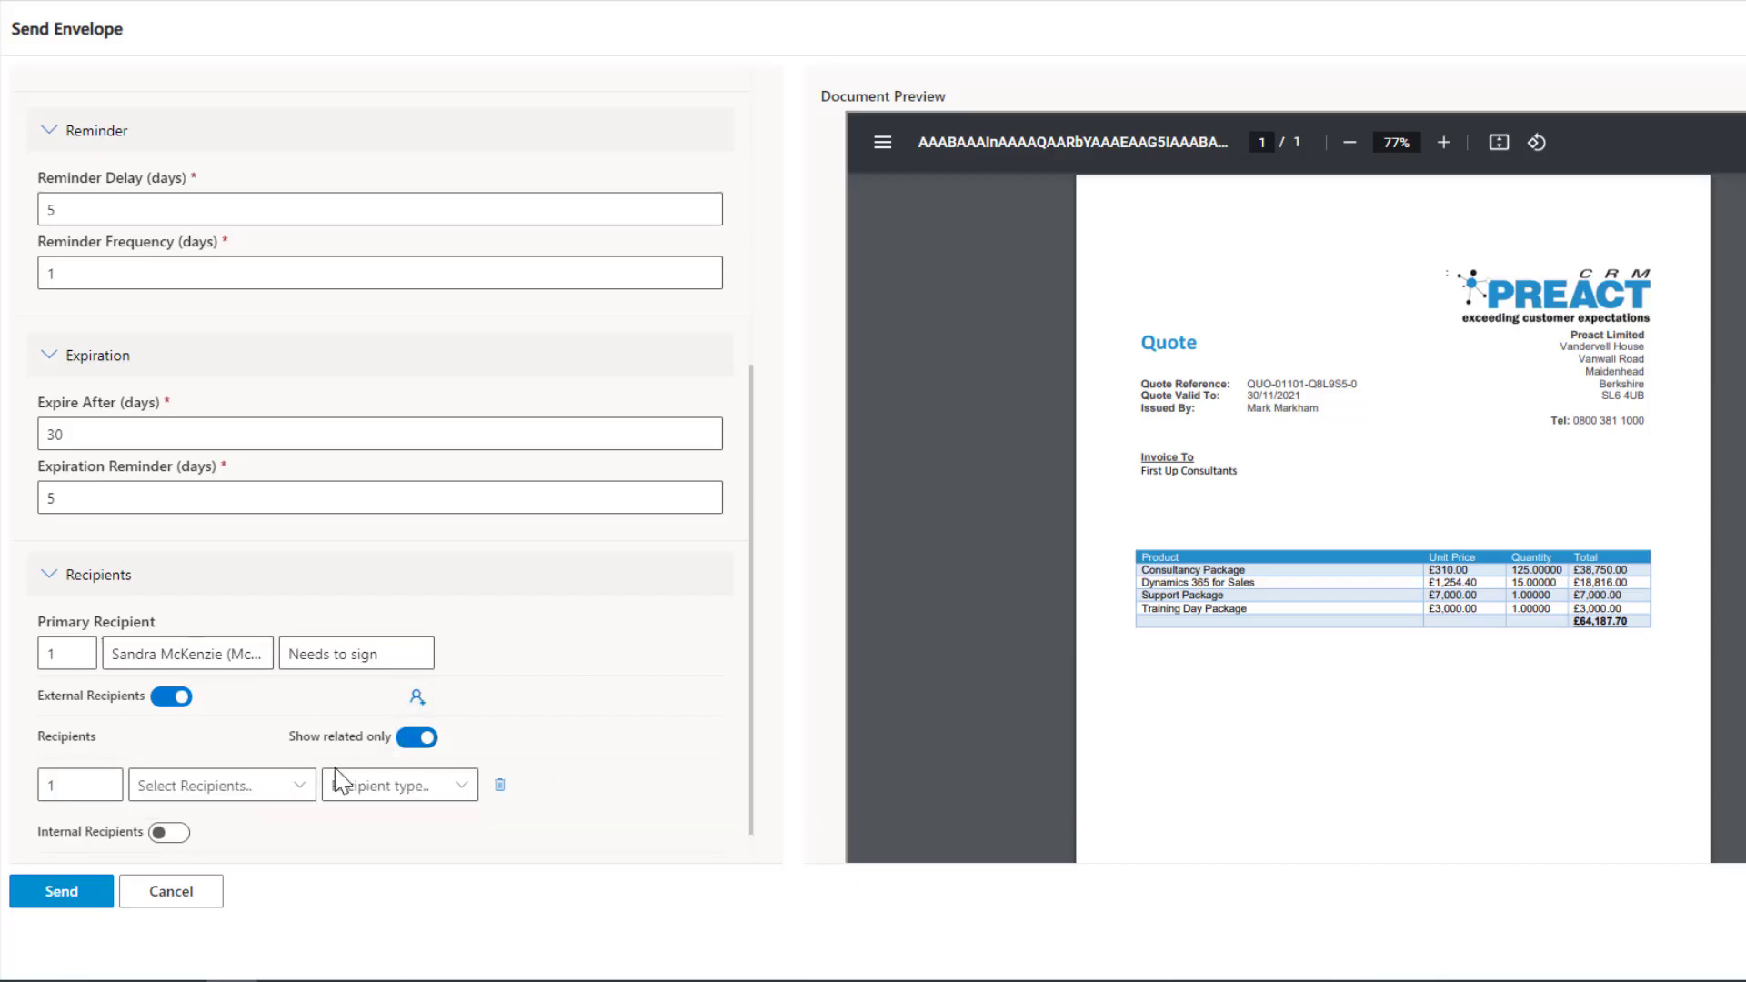
# Select the first related contact as the external recipient and set the recipient type to Needs to sign.
pyautogui.click(290, 784)
pyautogui.click(283, 817)
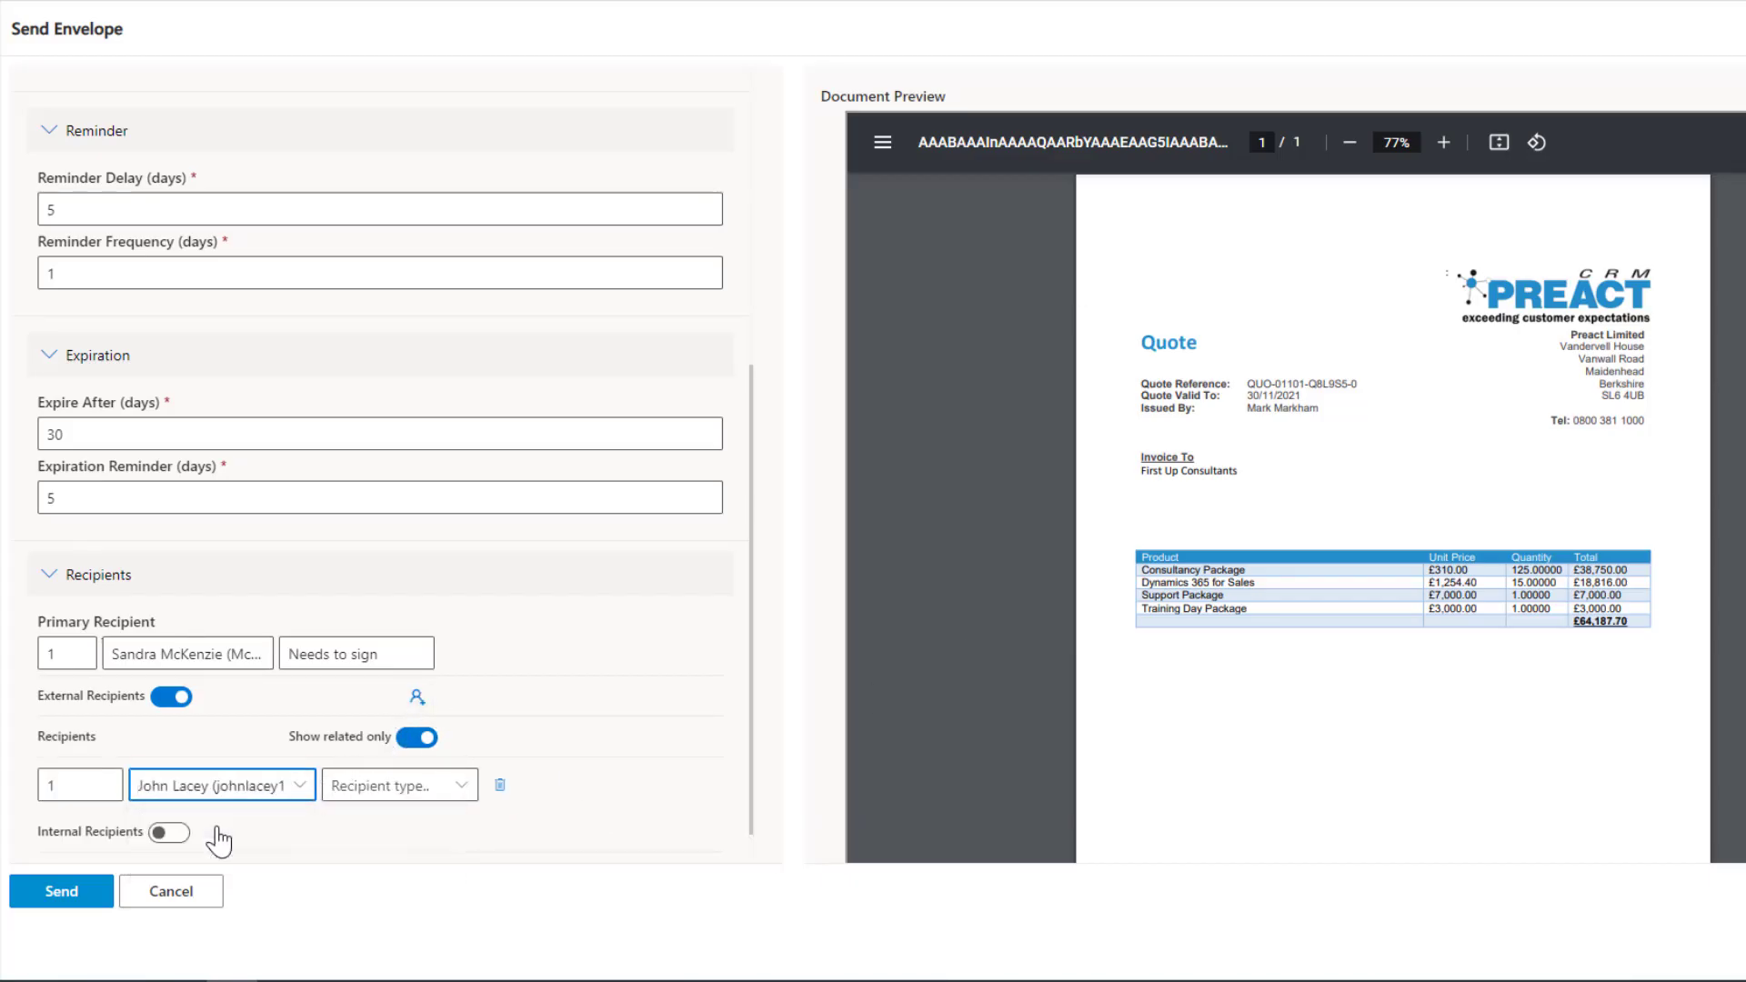
pyautogui.click(461, 787)
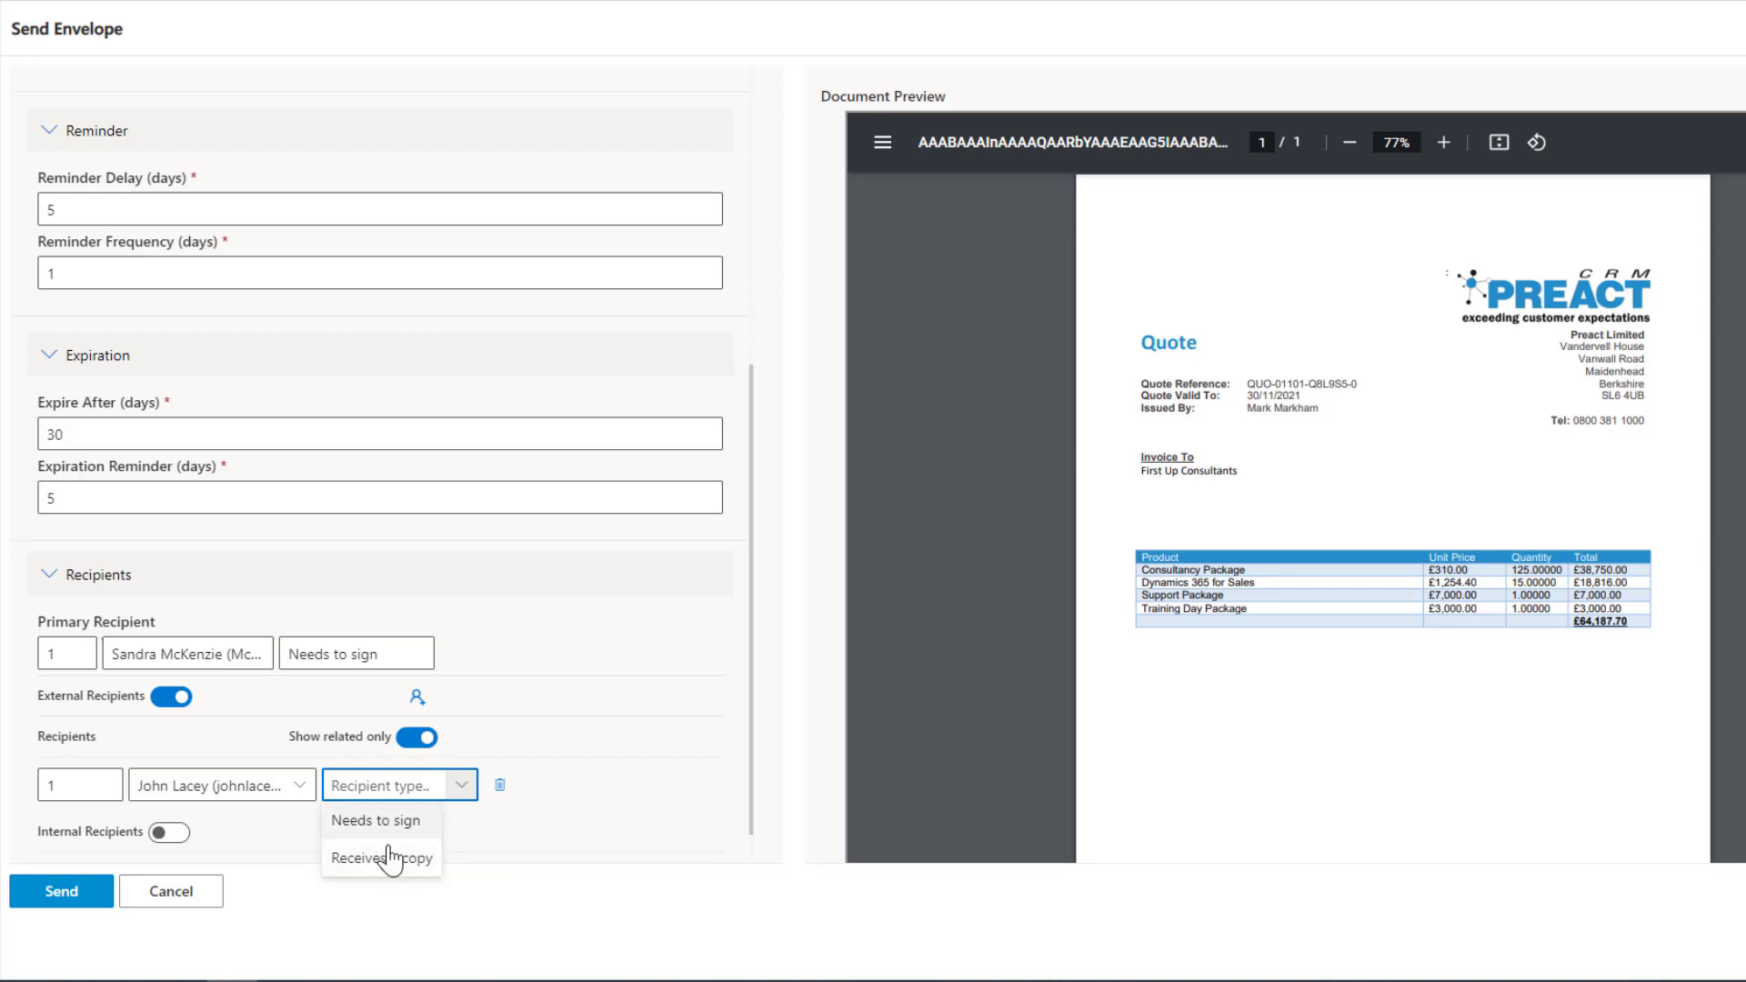
pyautogui.click(378, 822)
# Raise the external recipient's signing order to 2, and set it back to 1.
pyautogui.click(86, 786)
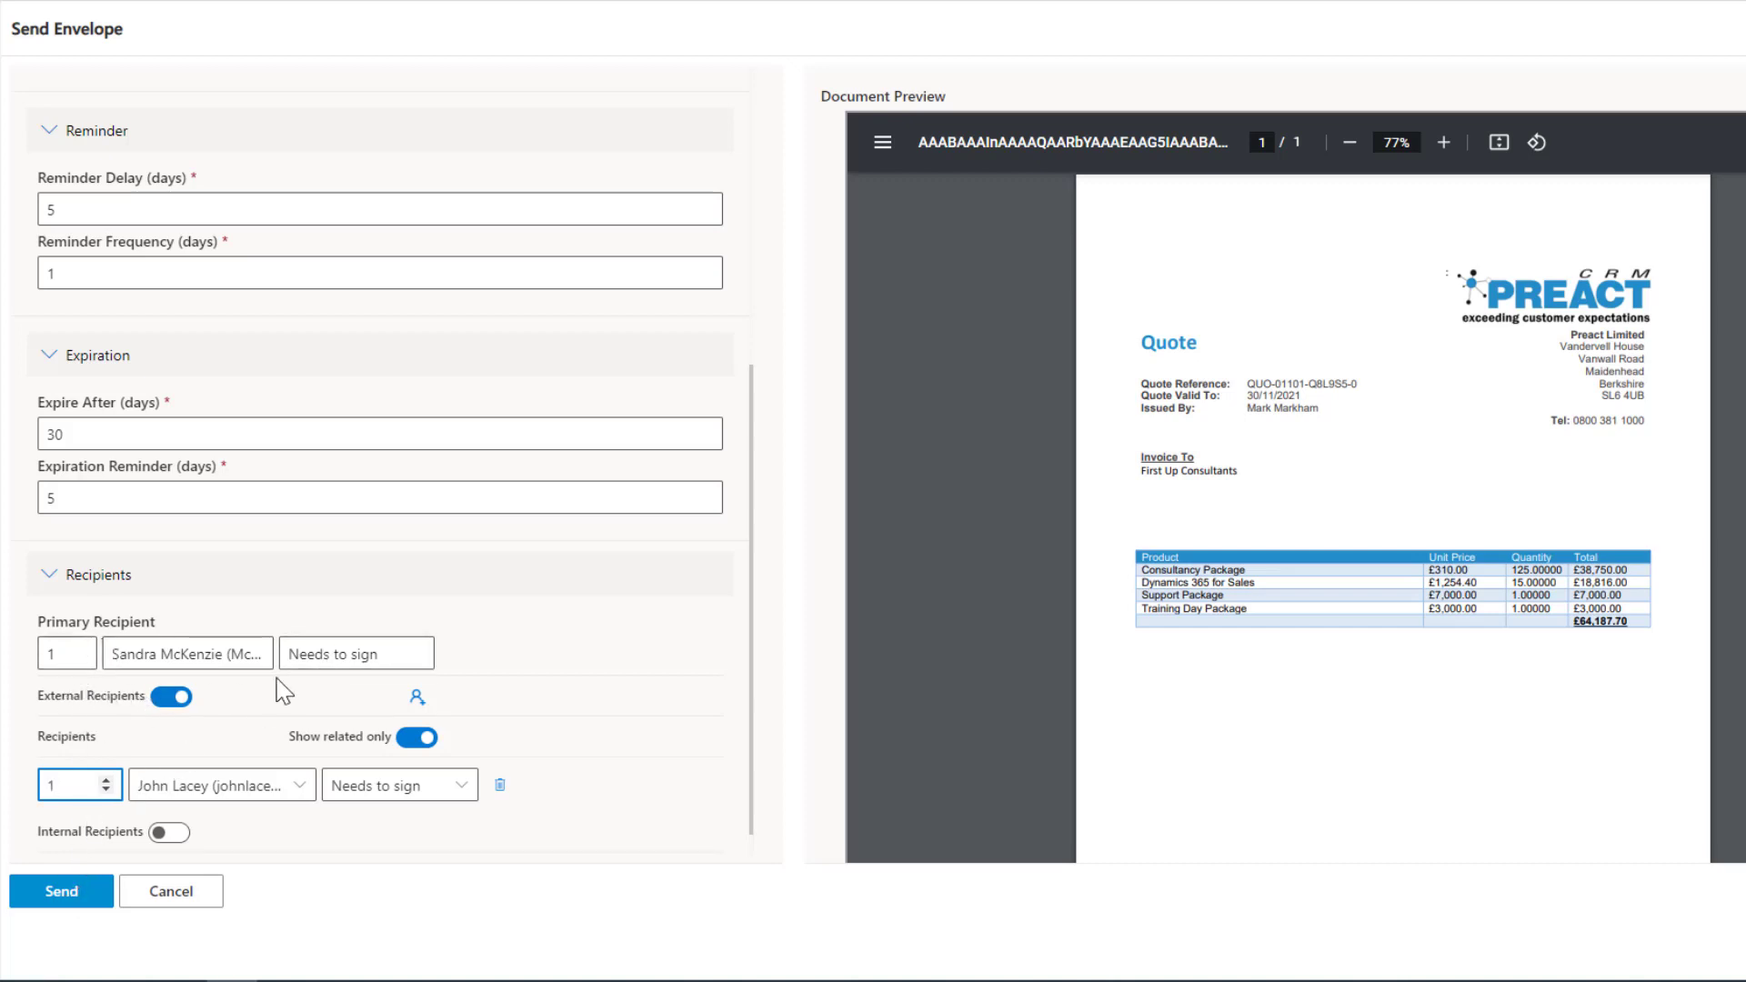
pyautogui.click(108, 790)
pyautogui.click(107, 781)
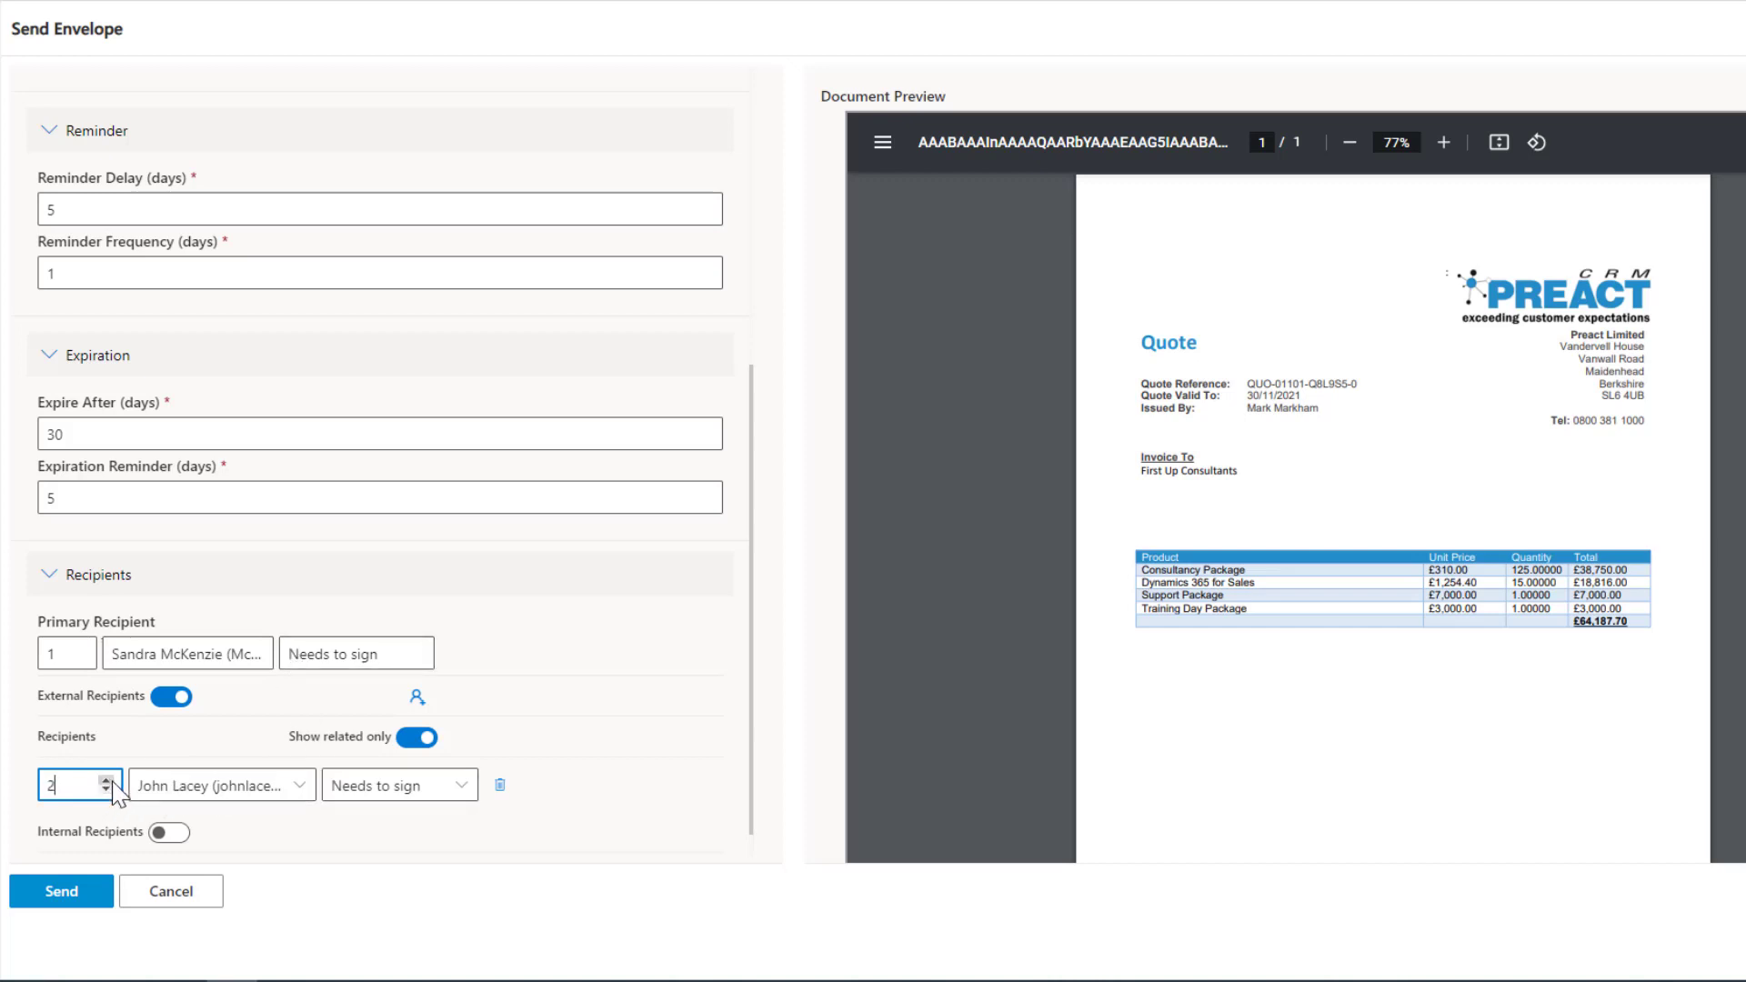
pyautogui.click(423, 845)
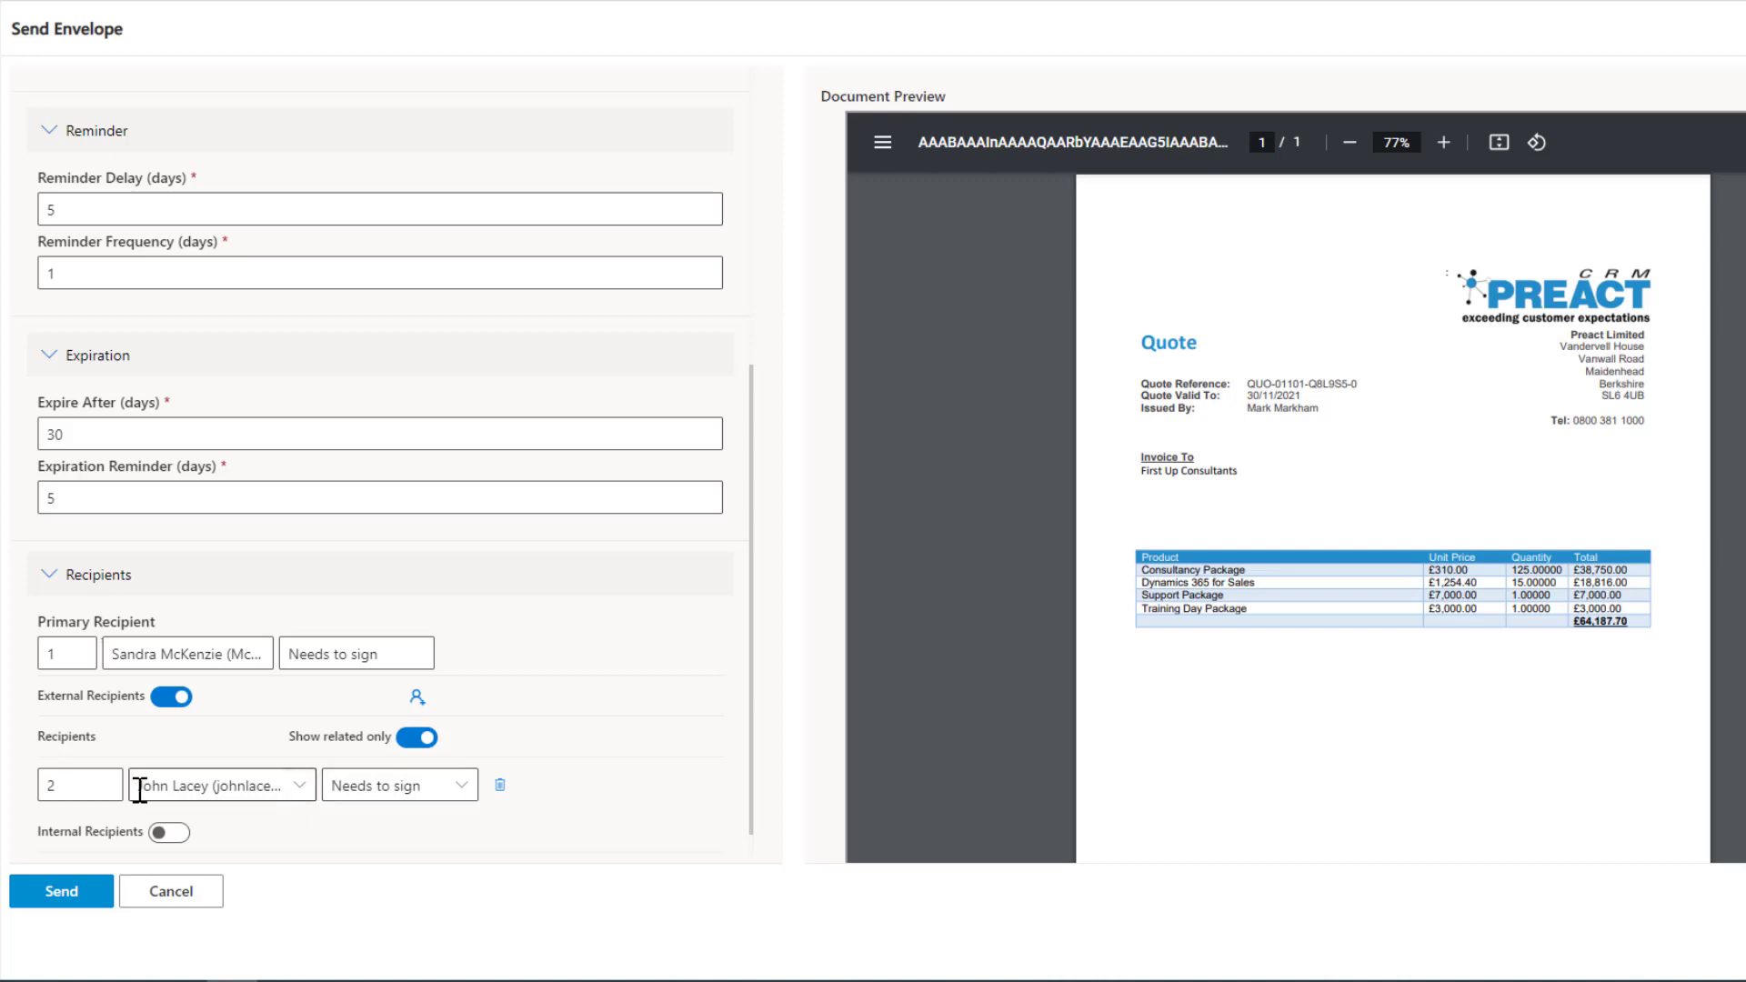
pyautogui.click(107, 789)
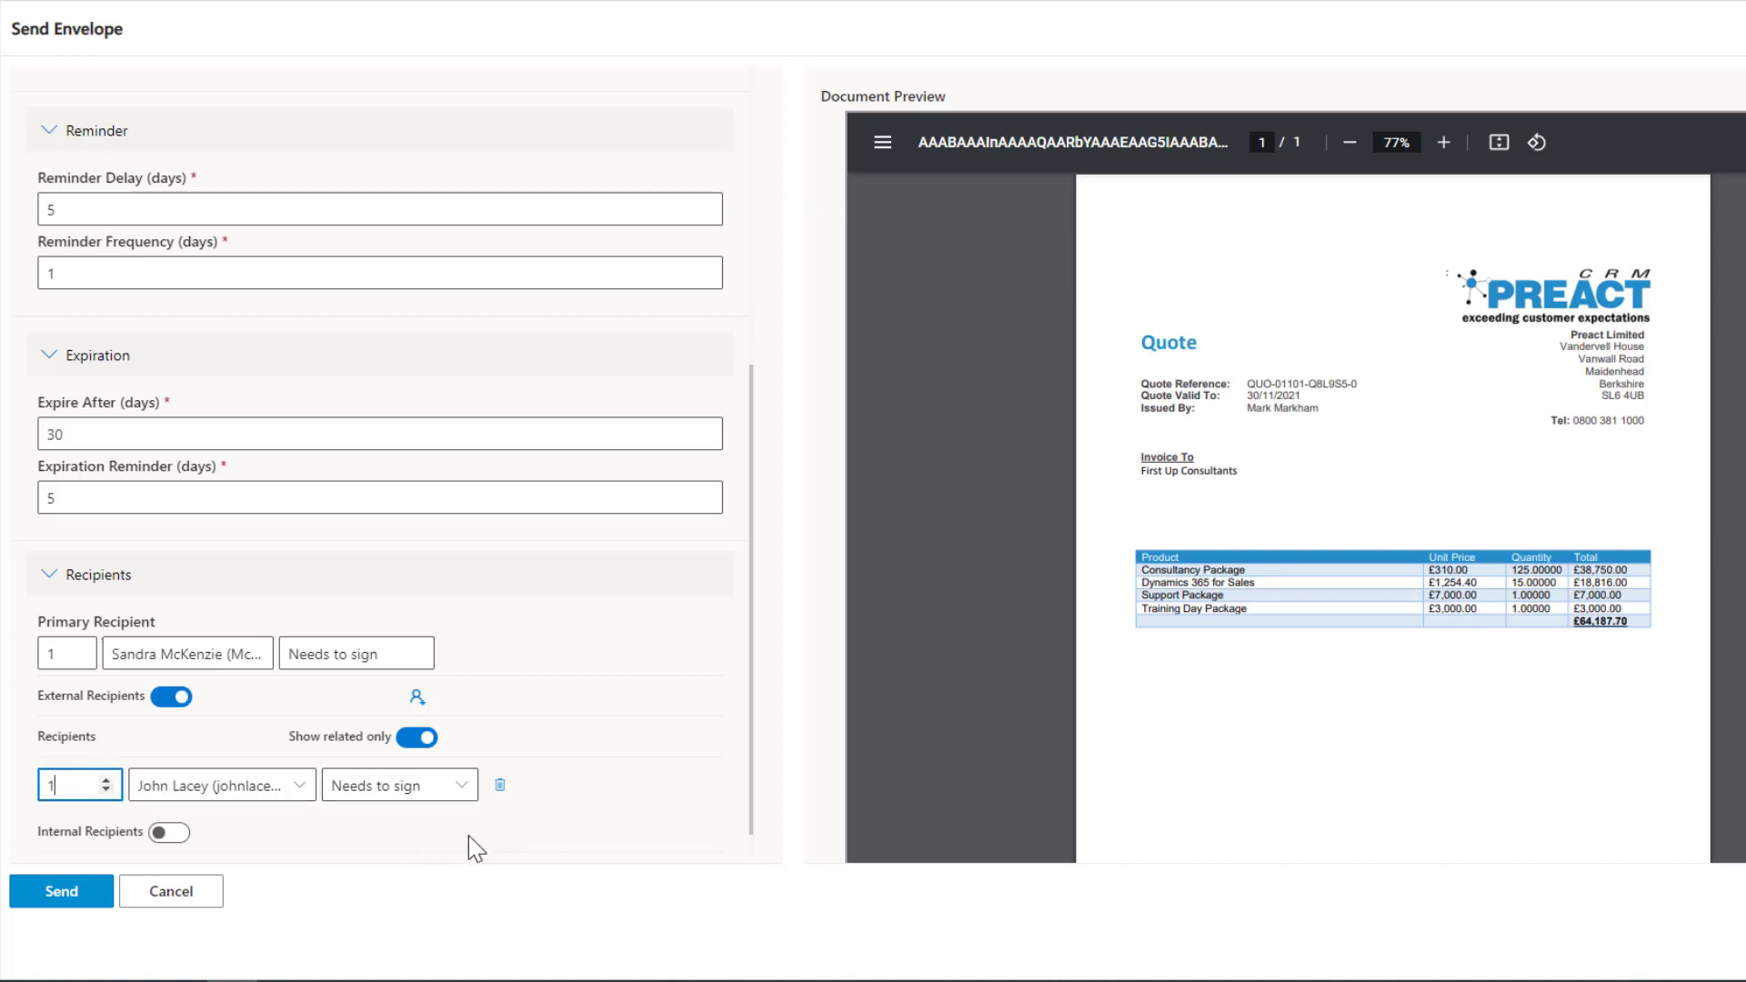
pyautogui.click(571, 834)
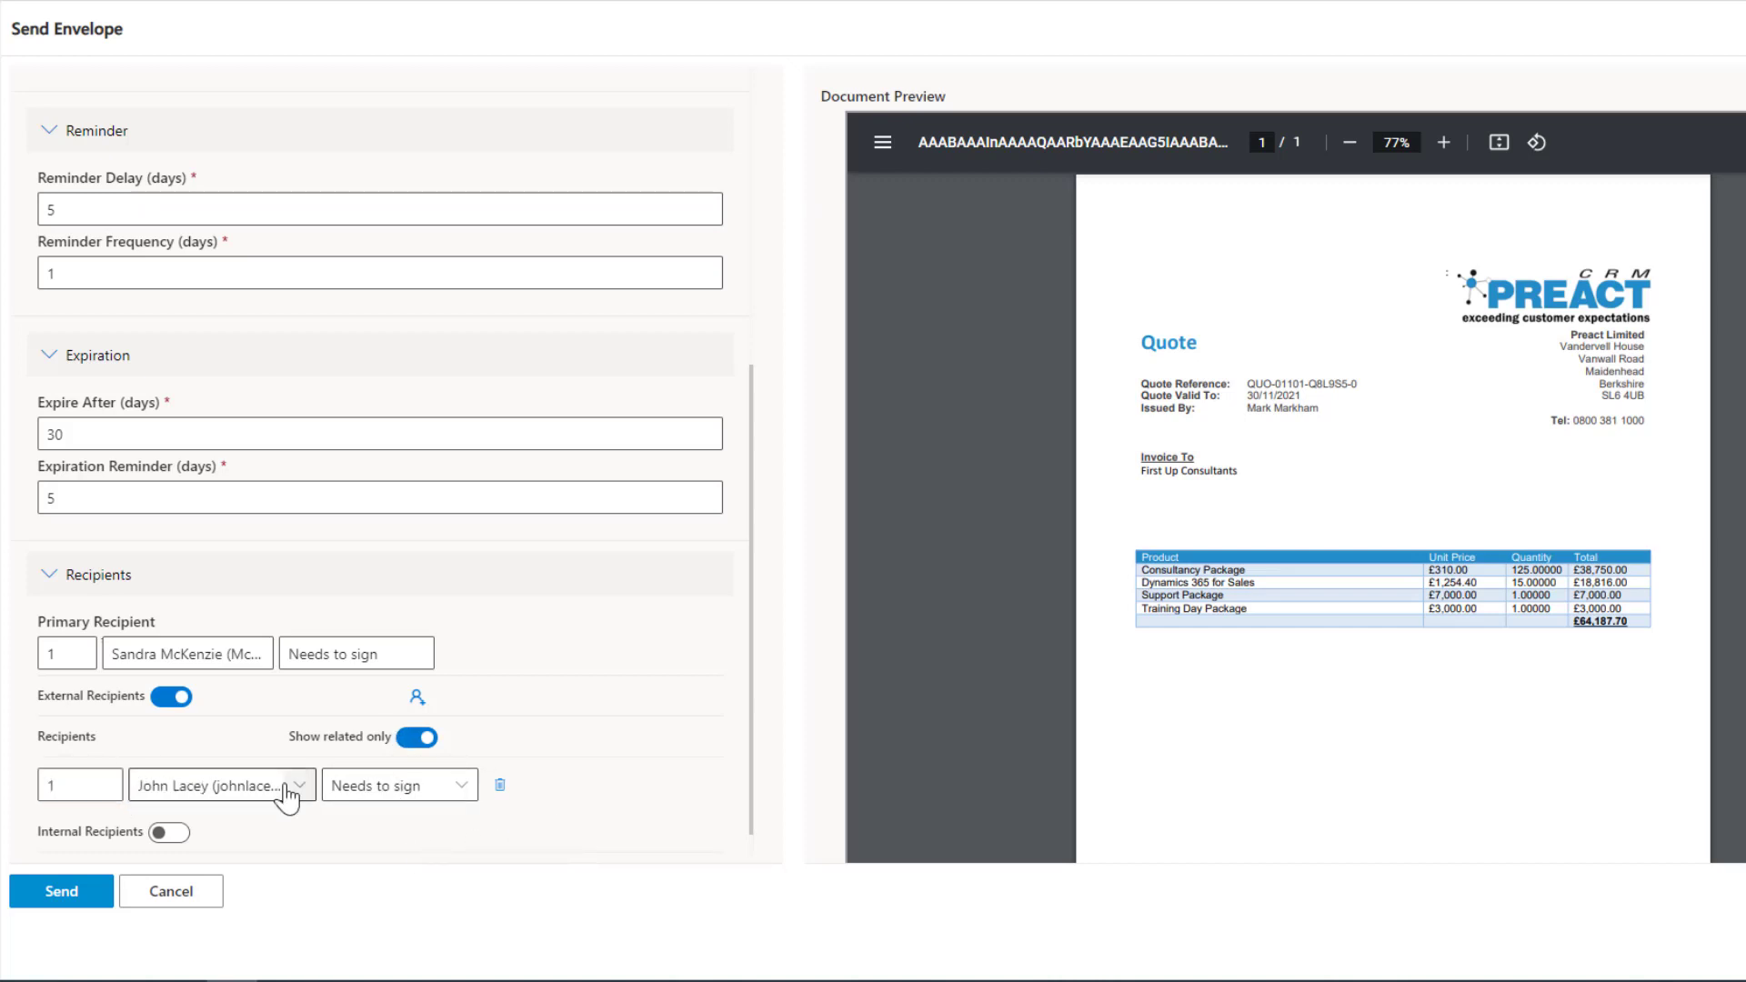
# Enable internal recipients, add a recipient row and enter a colleague's name to select them.
pyautogui.scroll(-1, 577, 793)
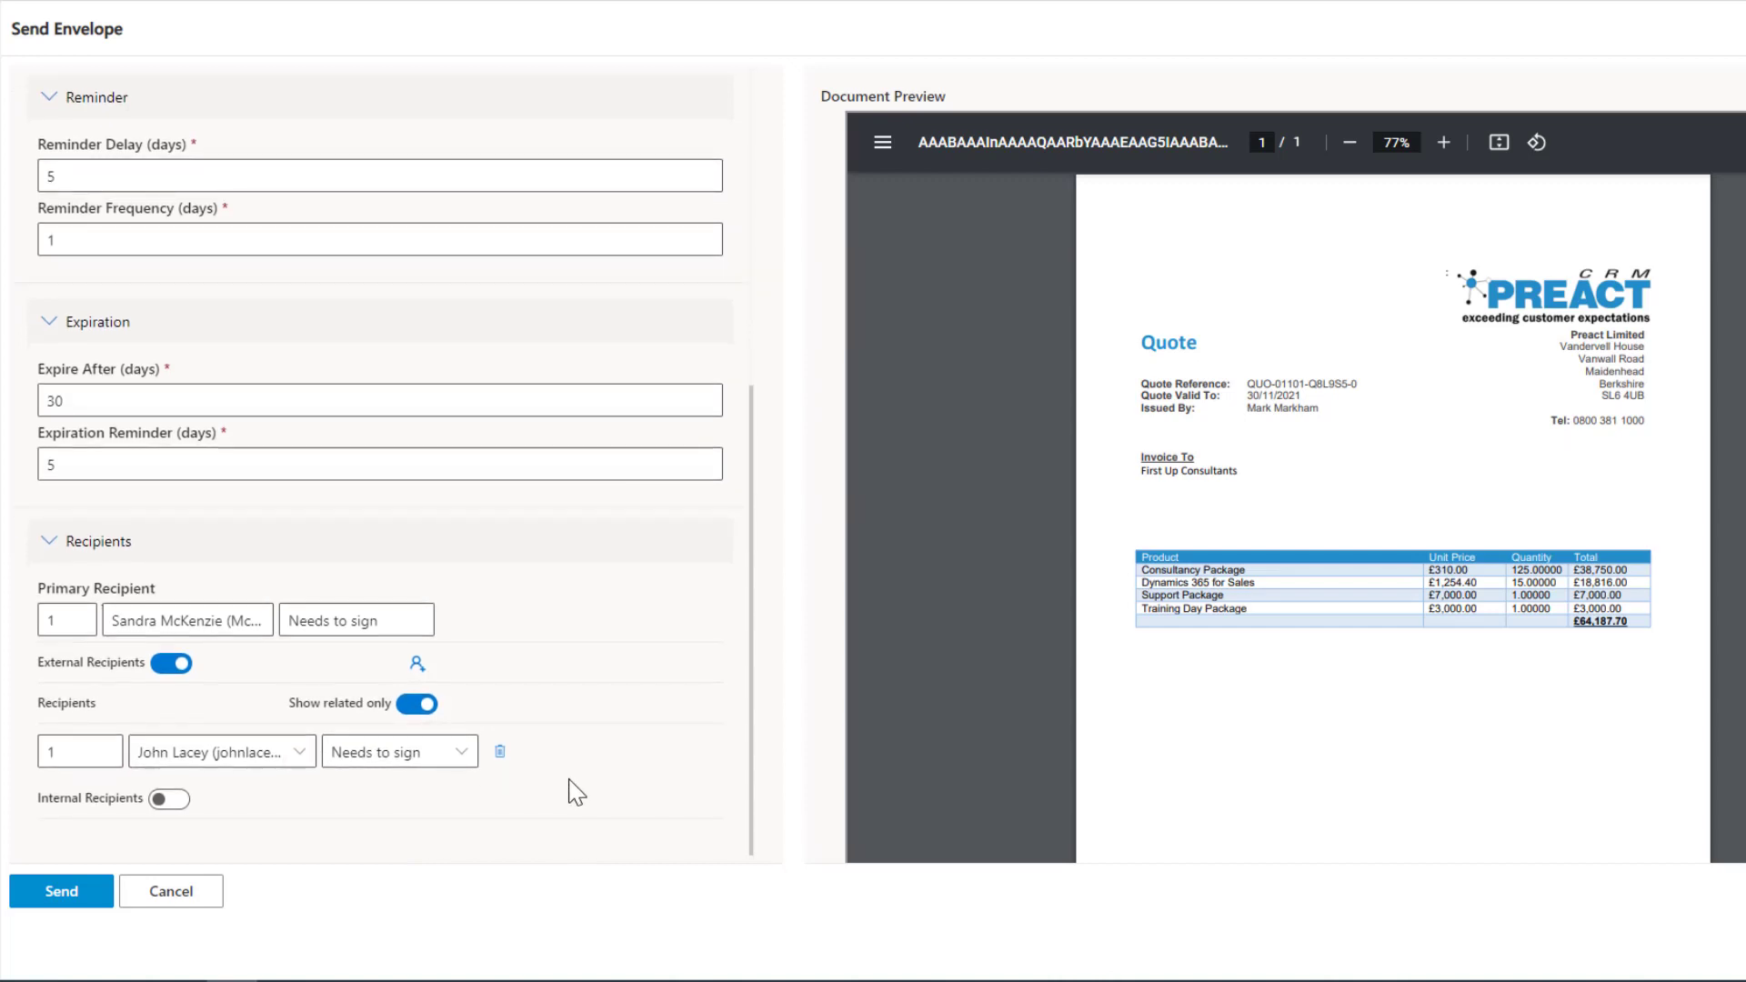
pyautogui.click(171, 800)
pyautogui.click(415, 800)
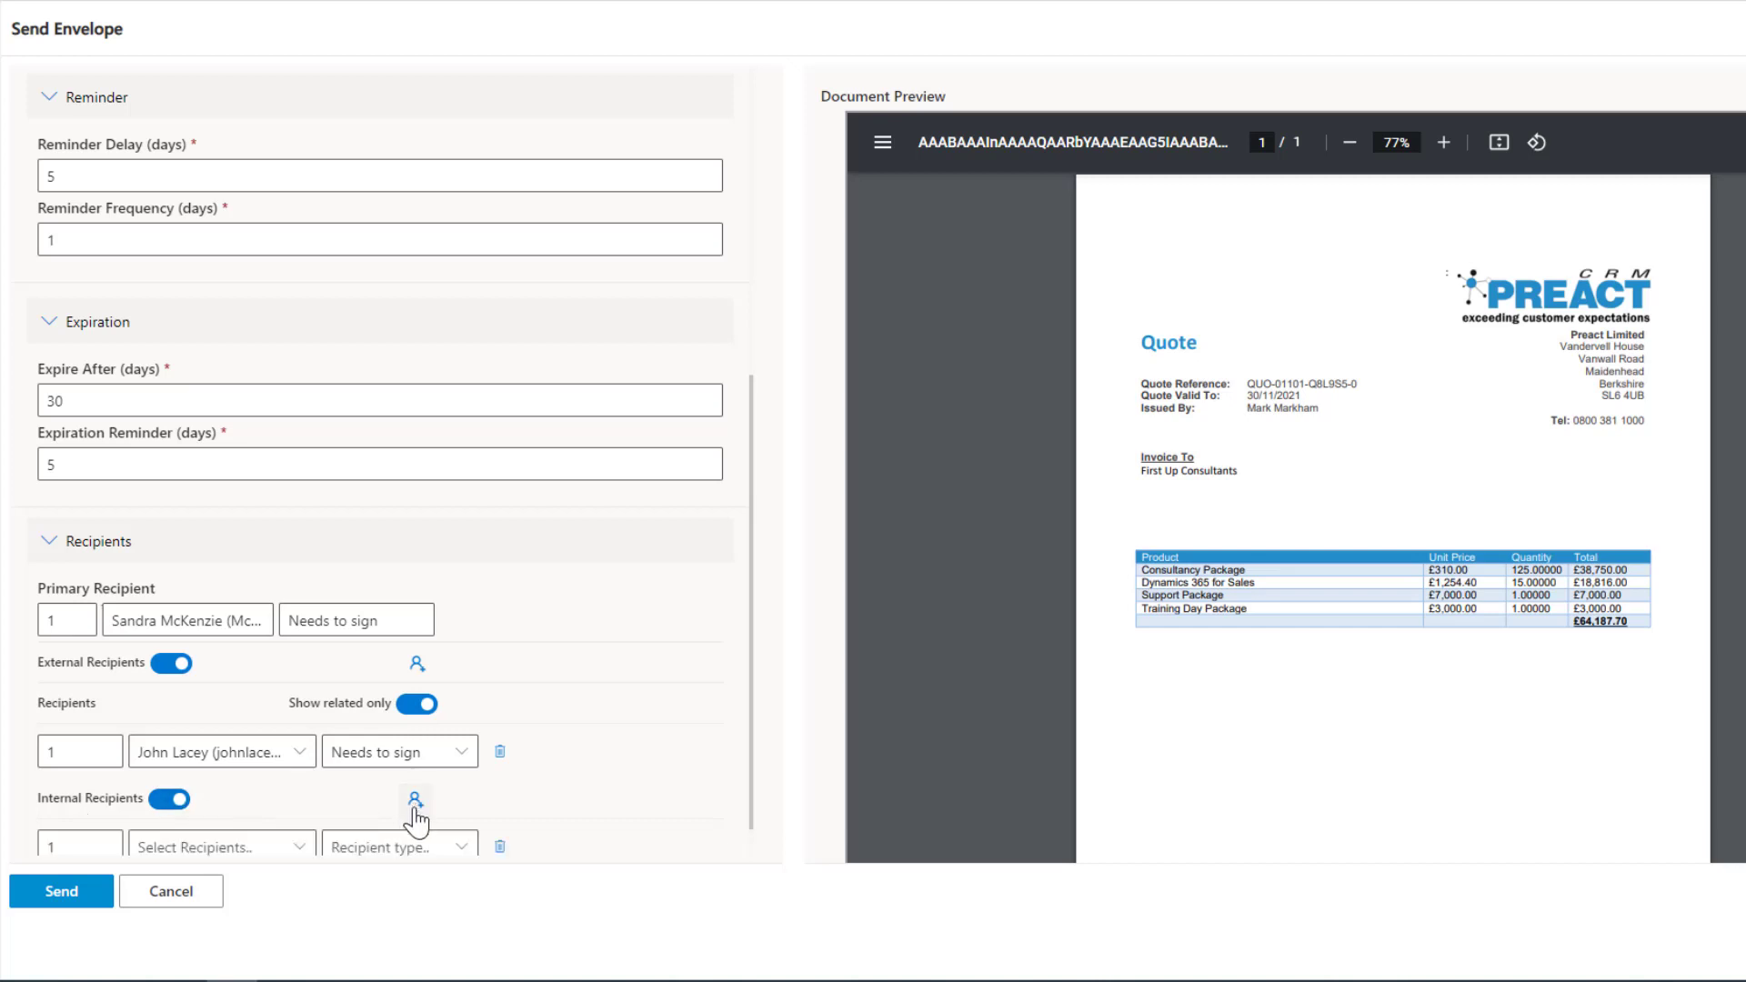
pyautogui.click(223, 846)
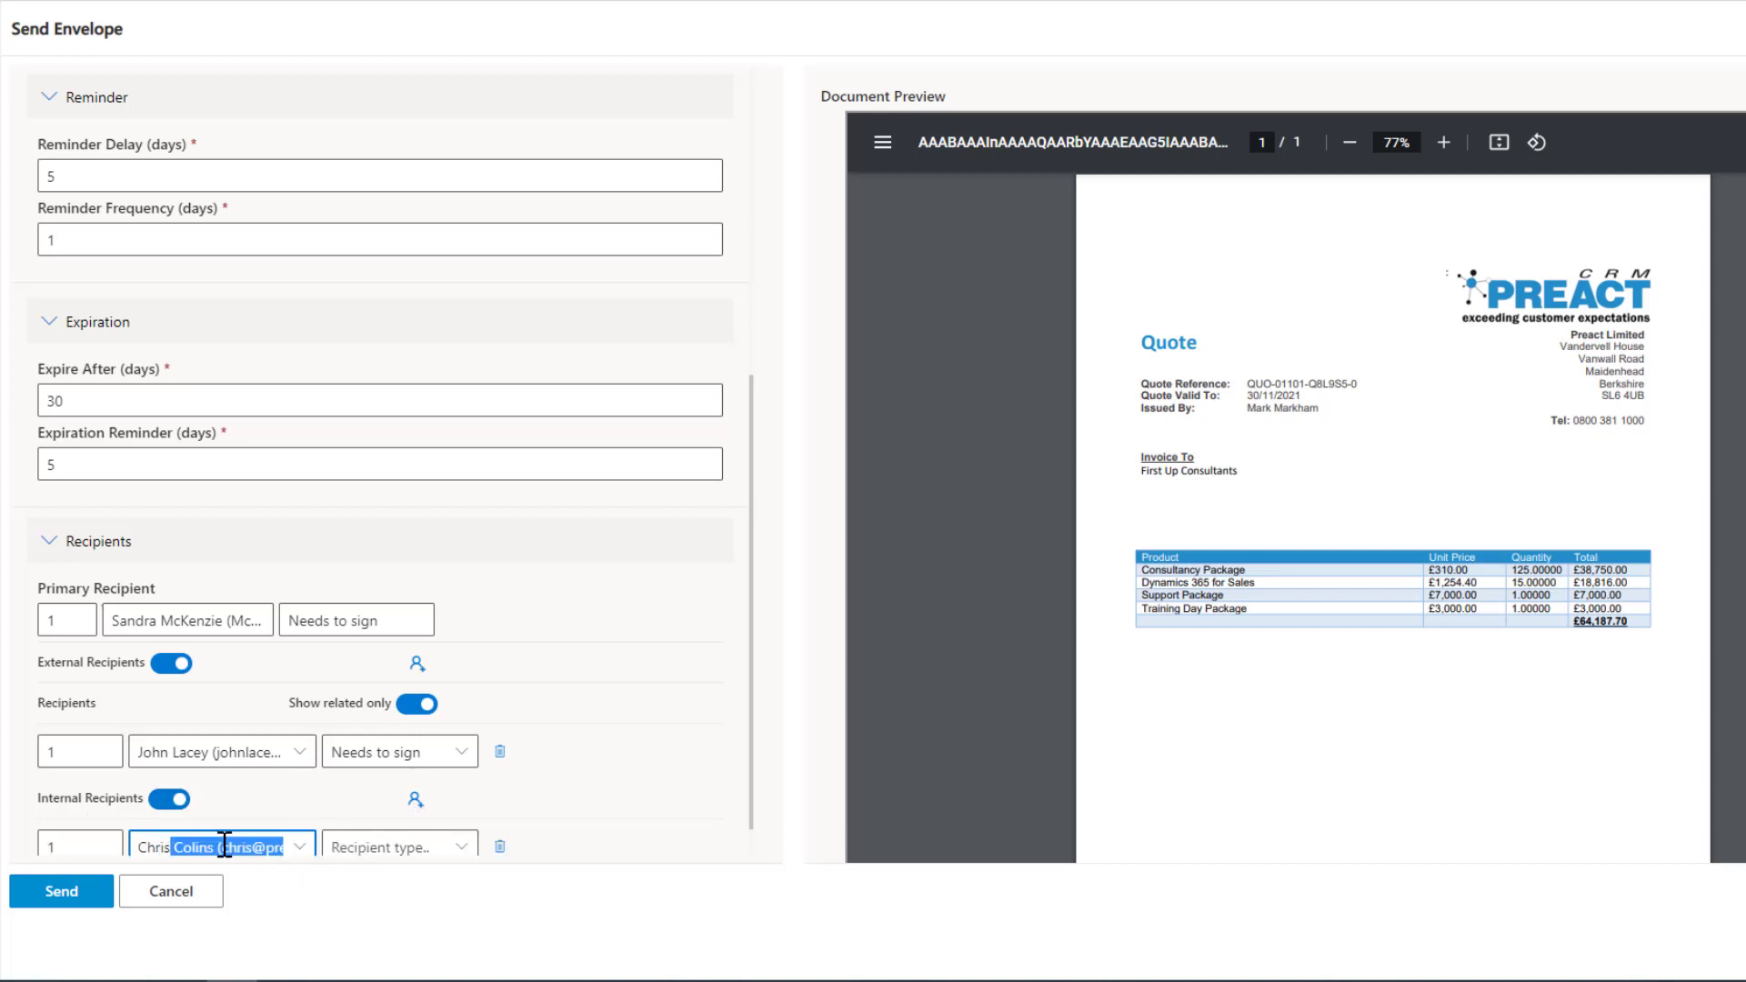
# Set the internal recipient's type to Receives a copy.
pyautogui.click(455, 847)
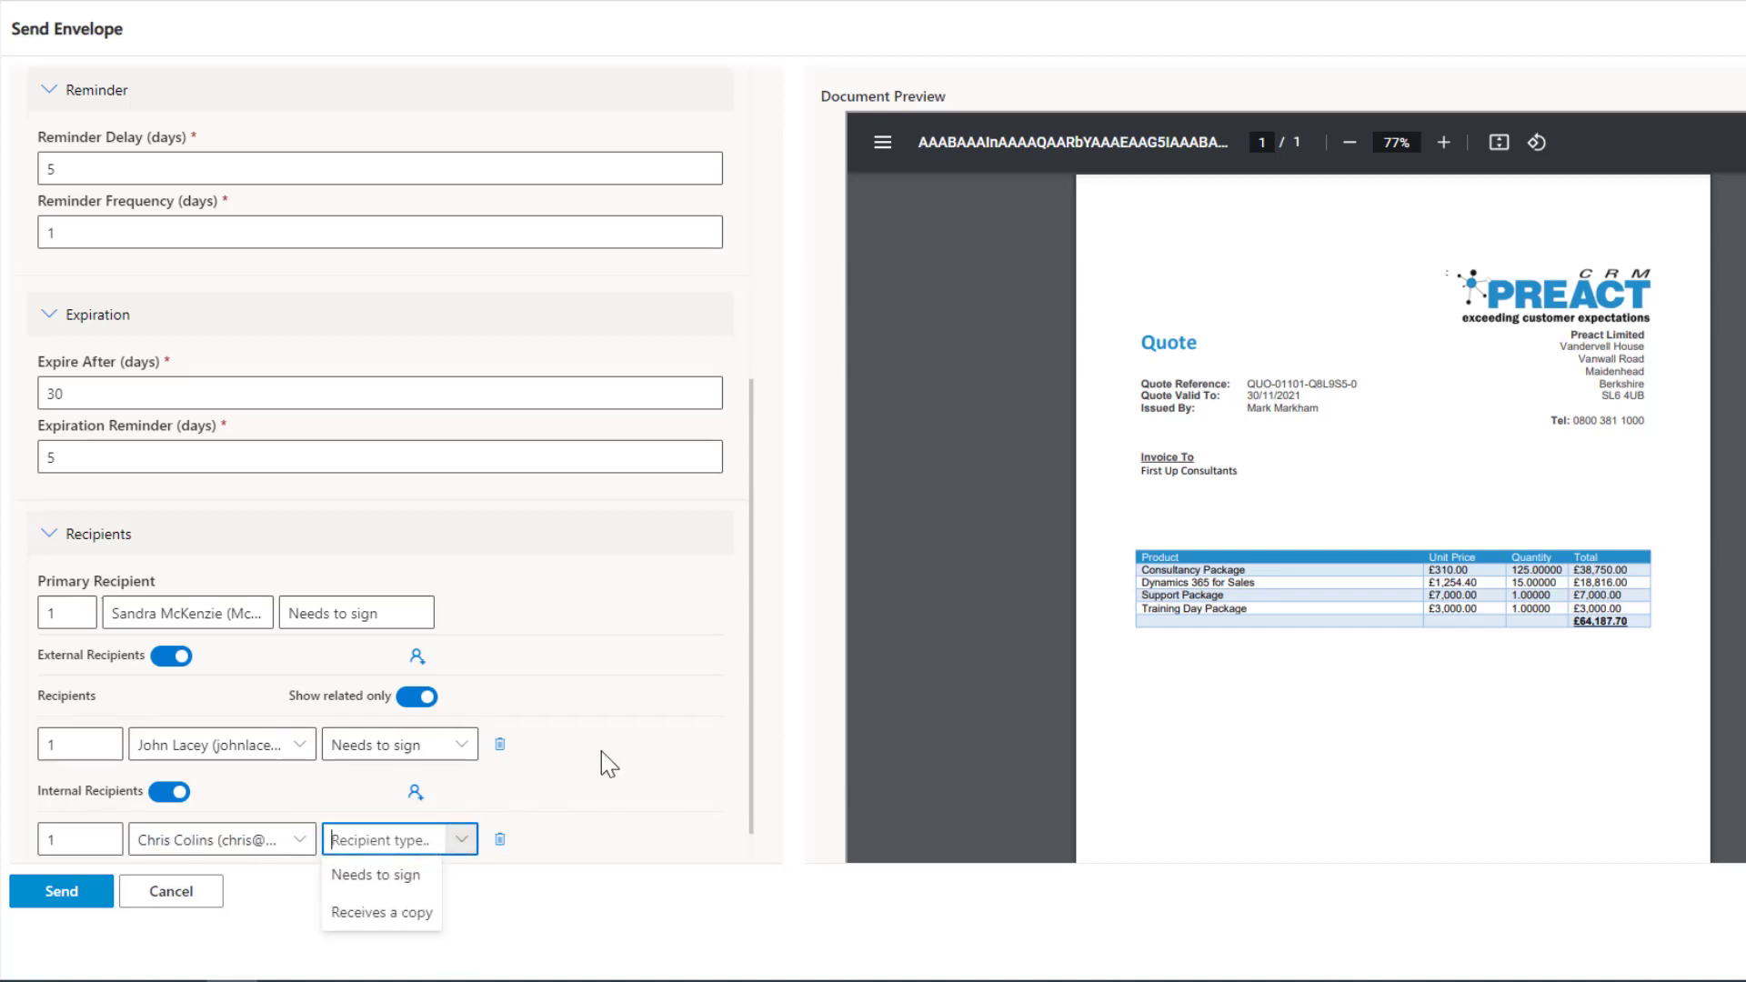
pyautogui.scroll(-1, 602, 751)
pyautogui.click(459, 805)
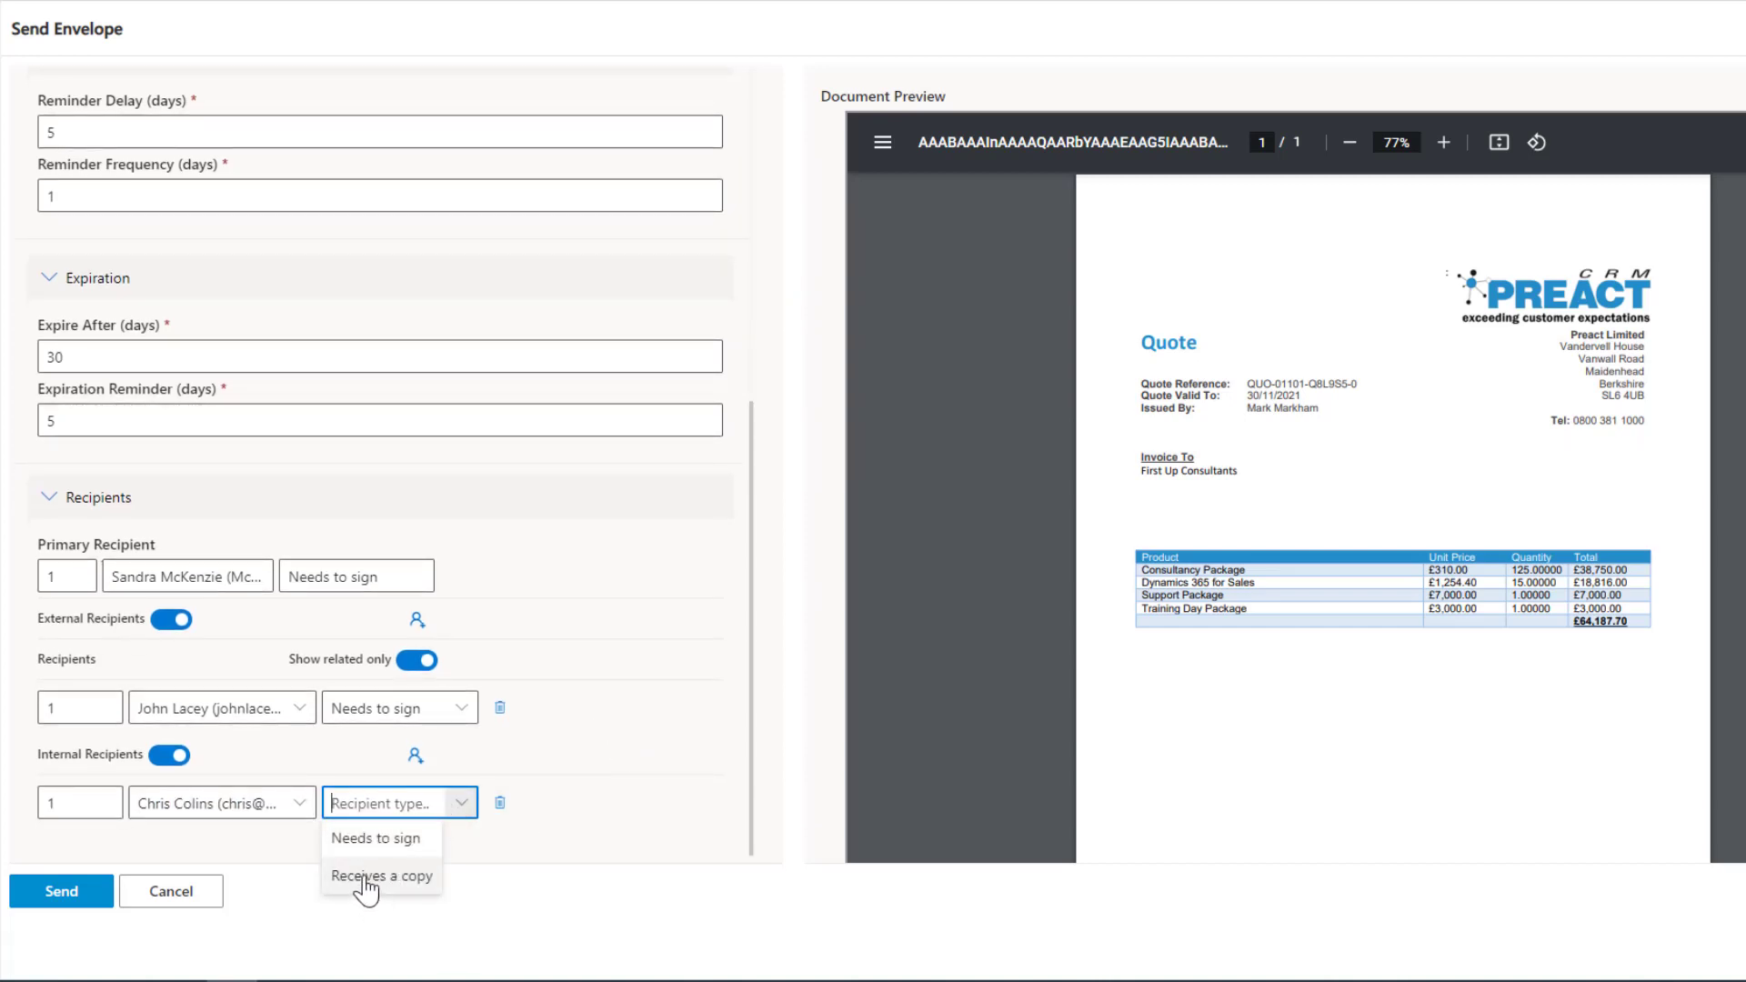
pyautogui.click(364, 876)
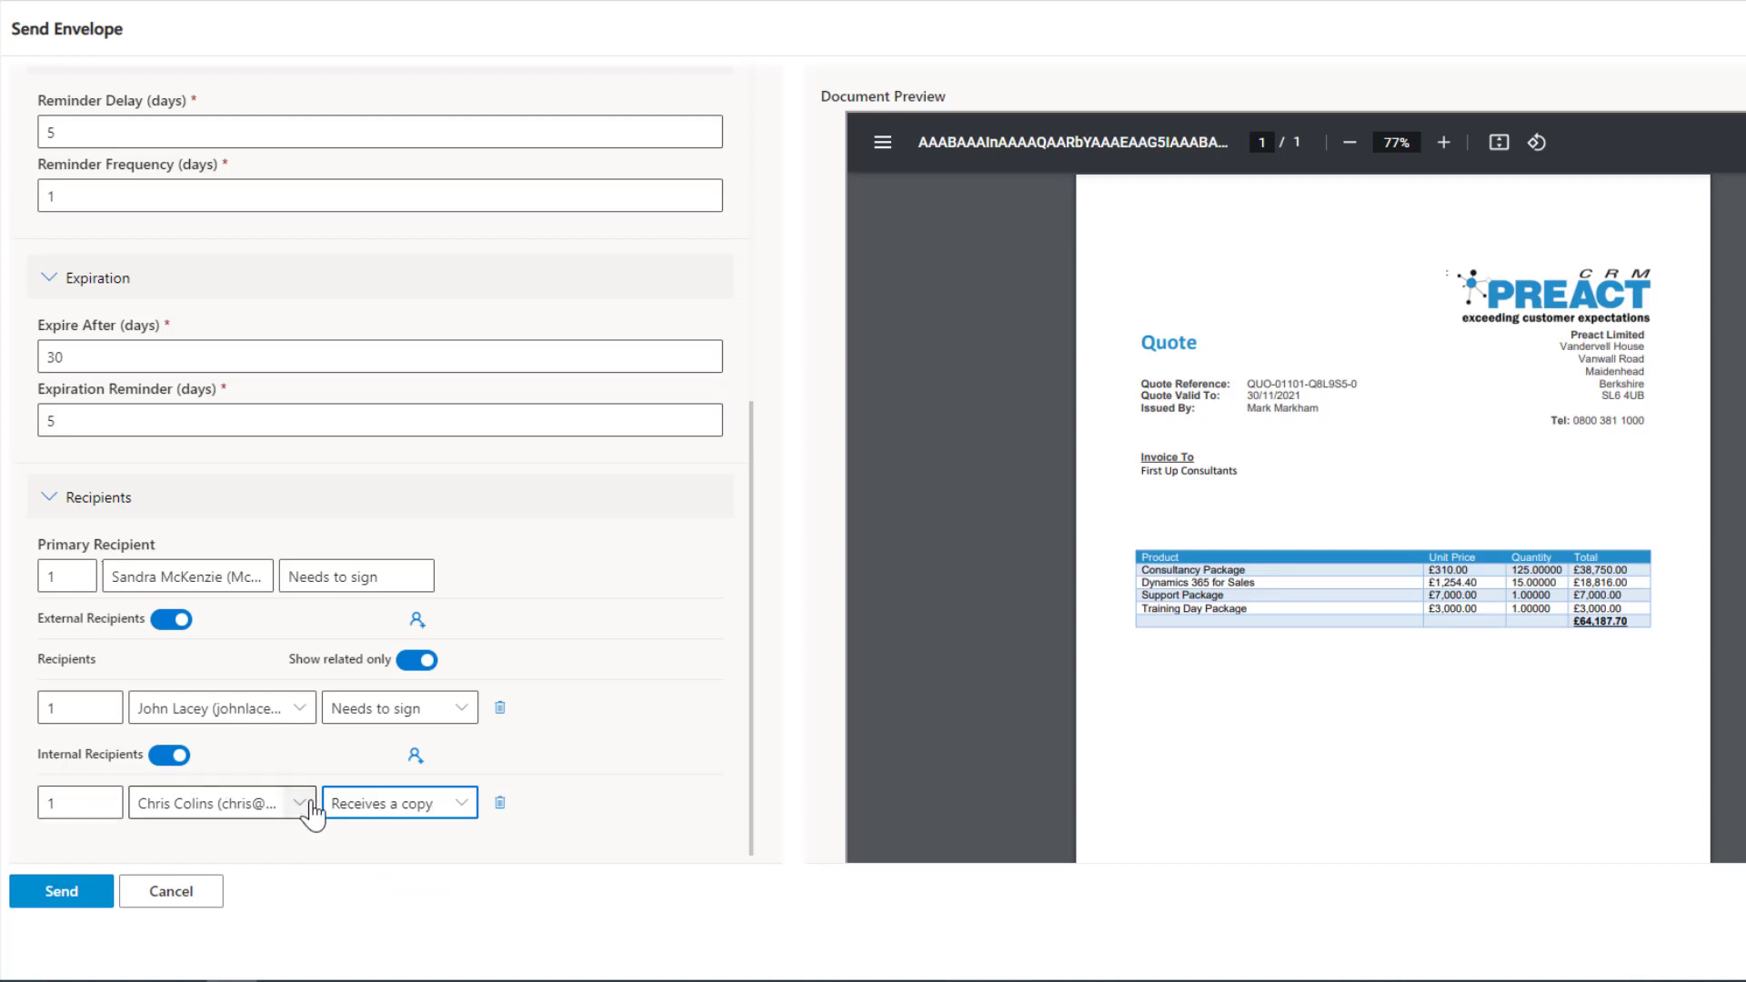
# Set the signing order of both the internal and the external recipient to 2.
pyautogui.click(105, 797)
pyautogui.click(104, 709)
pyautogui.click(109, 709)
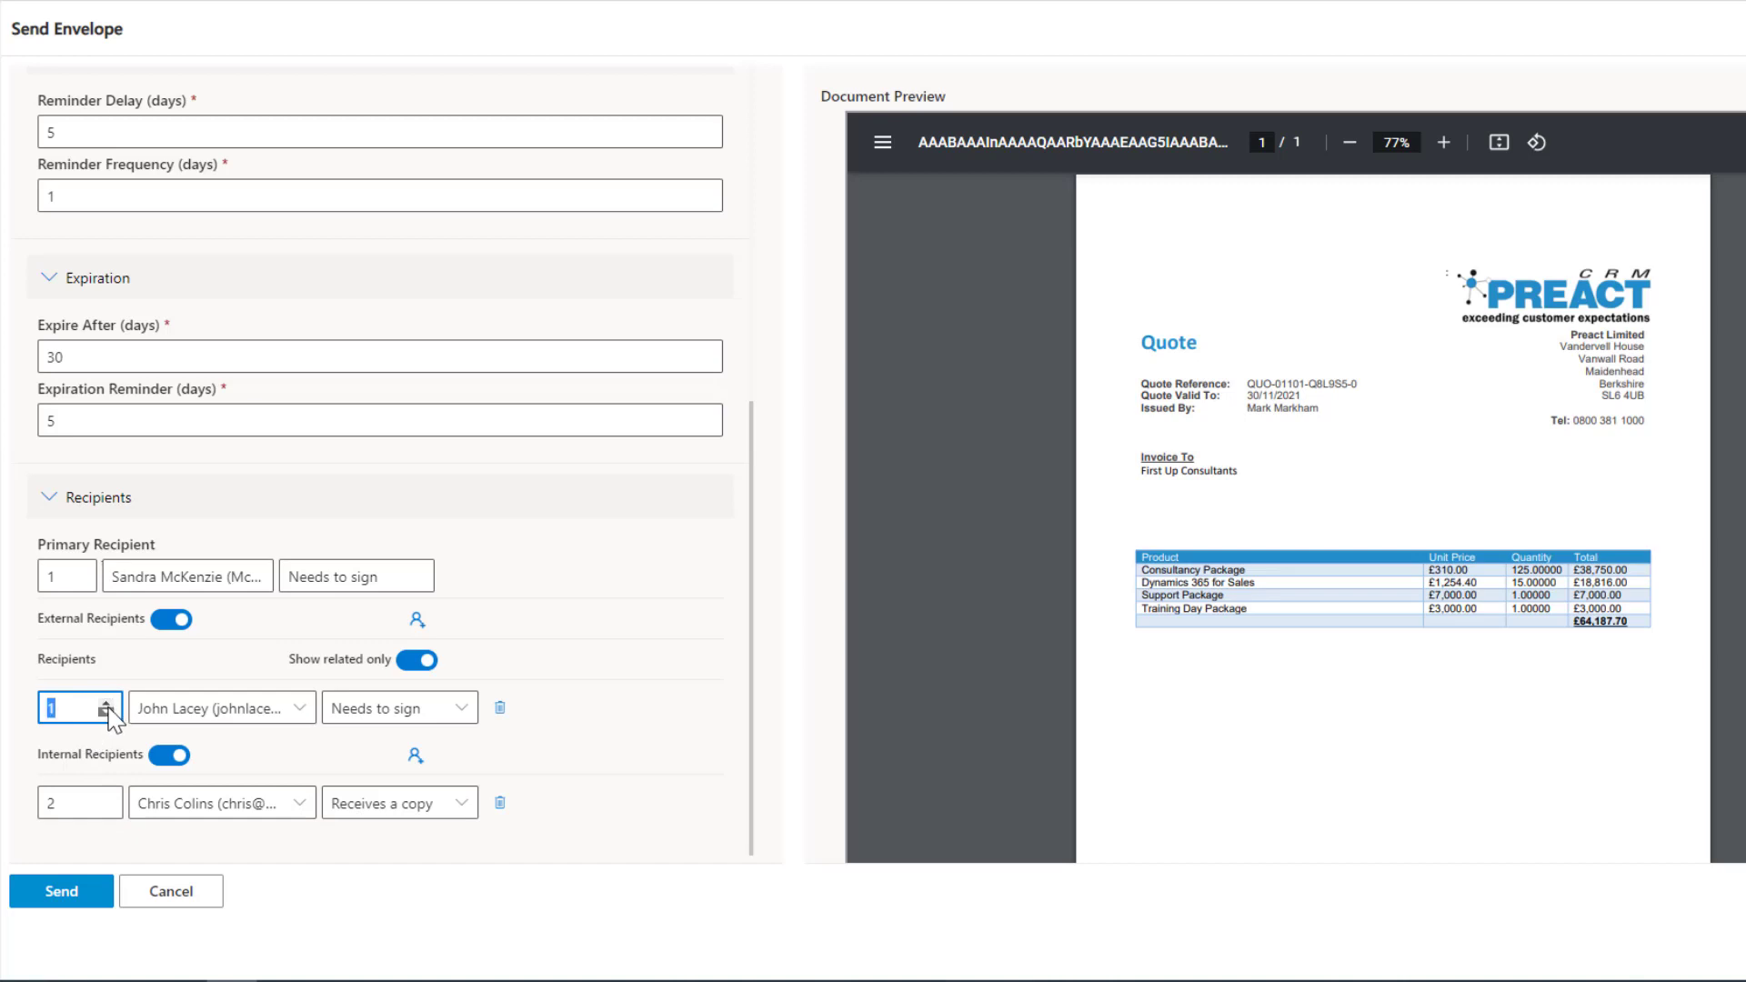
pyautogui.click(107, 705)
pyautogui.click(568, 768)
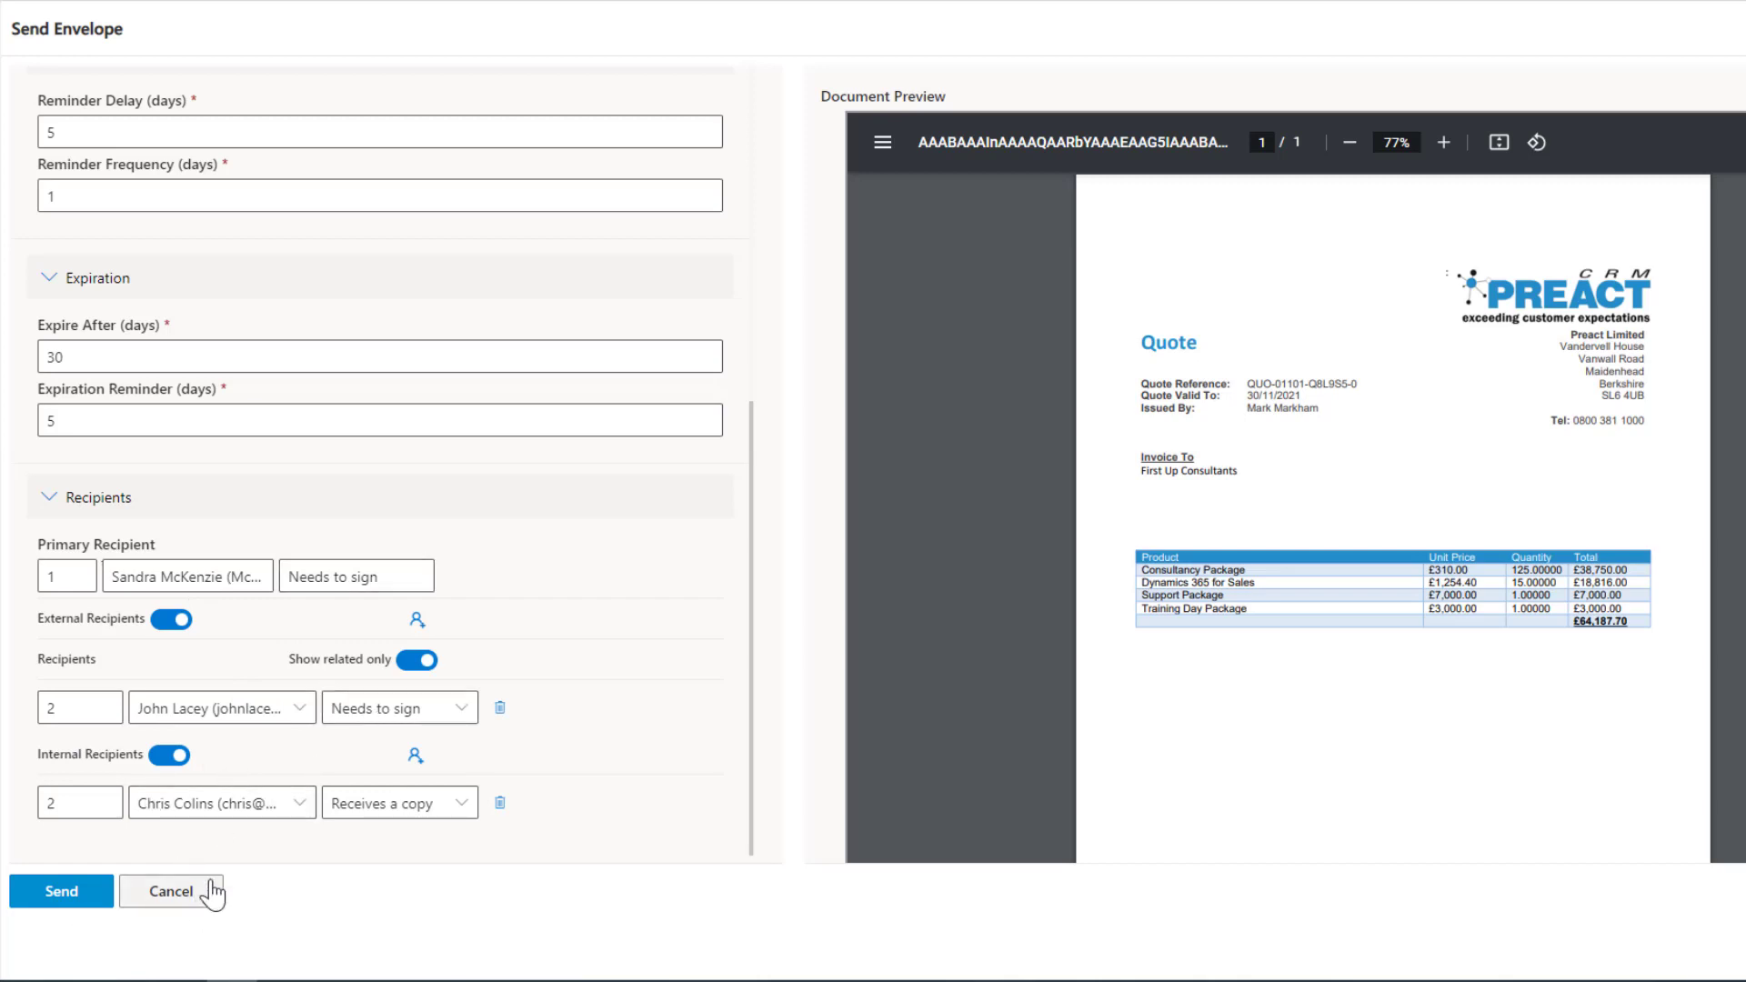
# Remove the added external and internal recipients from the envelope, leaving only the primary recipient.
pyautogui.click(495, 716)
pyautogui.click(498, 803)
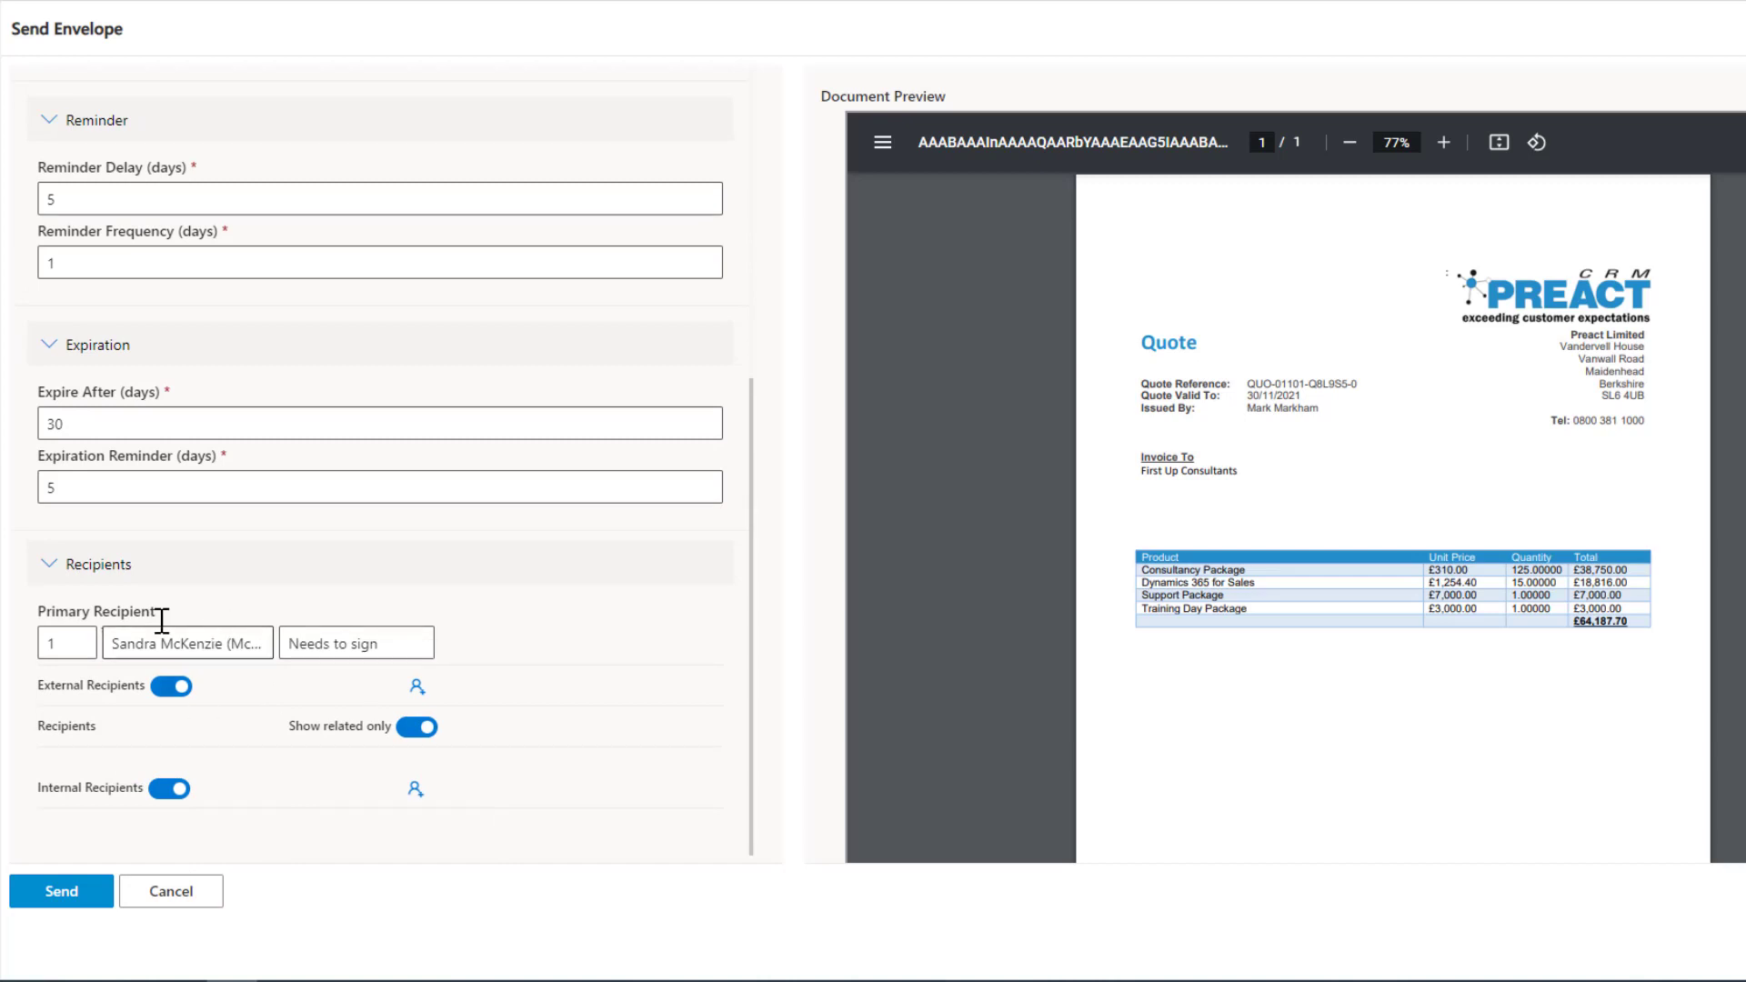
# Send the DocuSign envelope to the primary recipient, accept the confirmation and close the Send Envelope dialog.
pyautogui.click(82, 901)
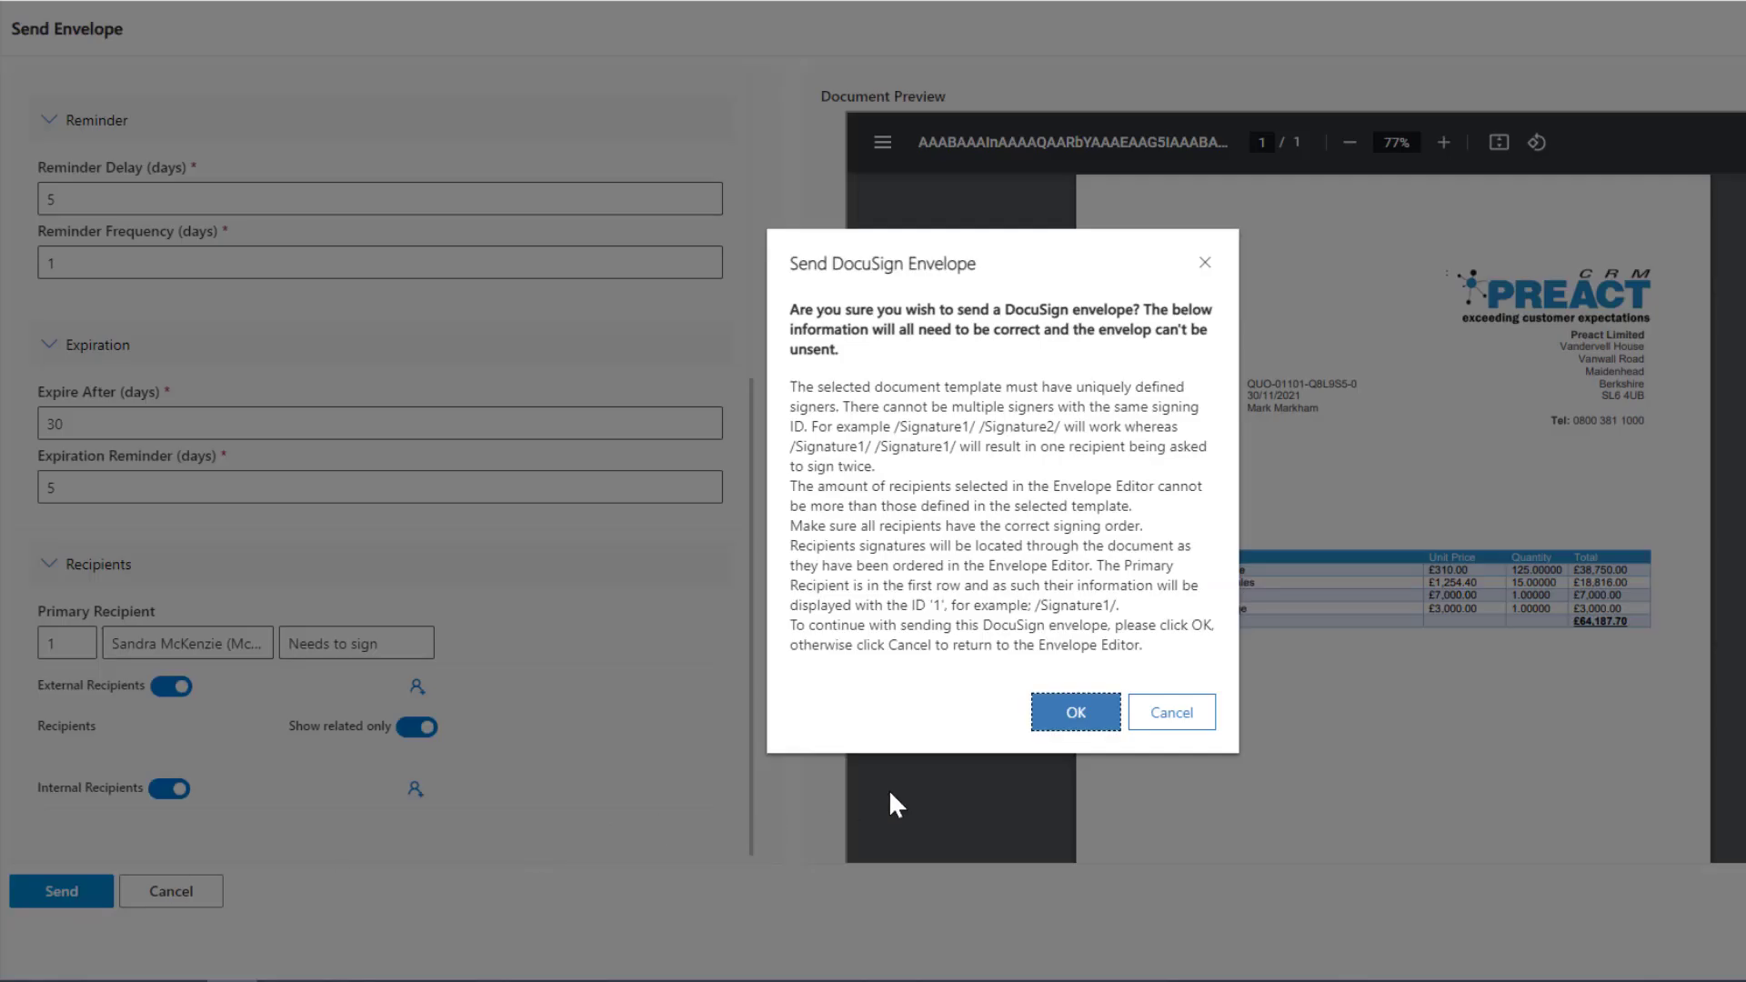
pyautogui.click(1058, 720)
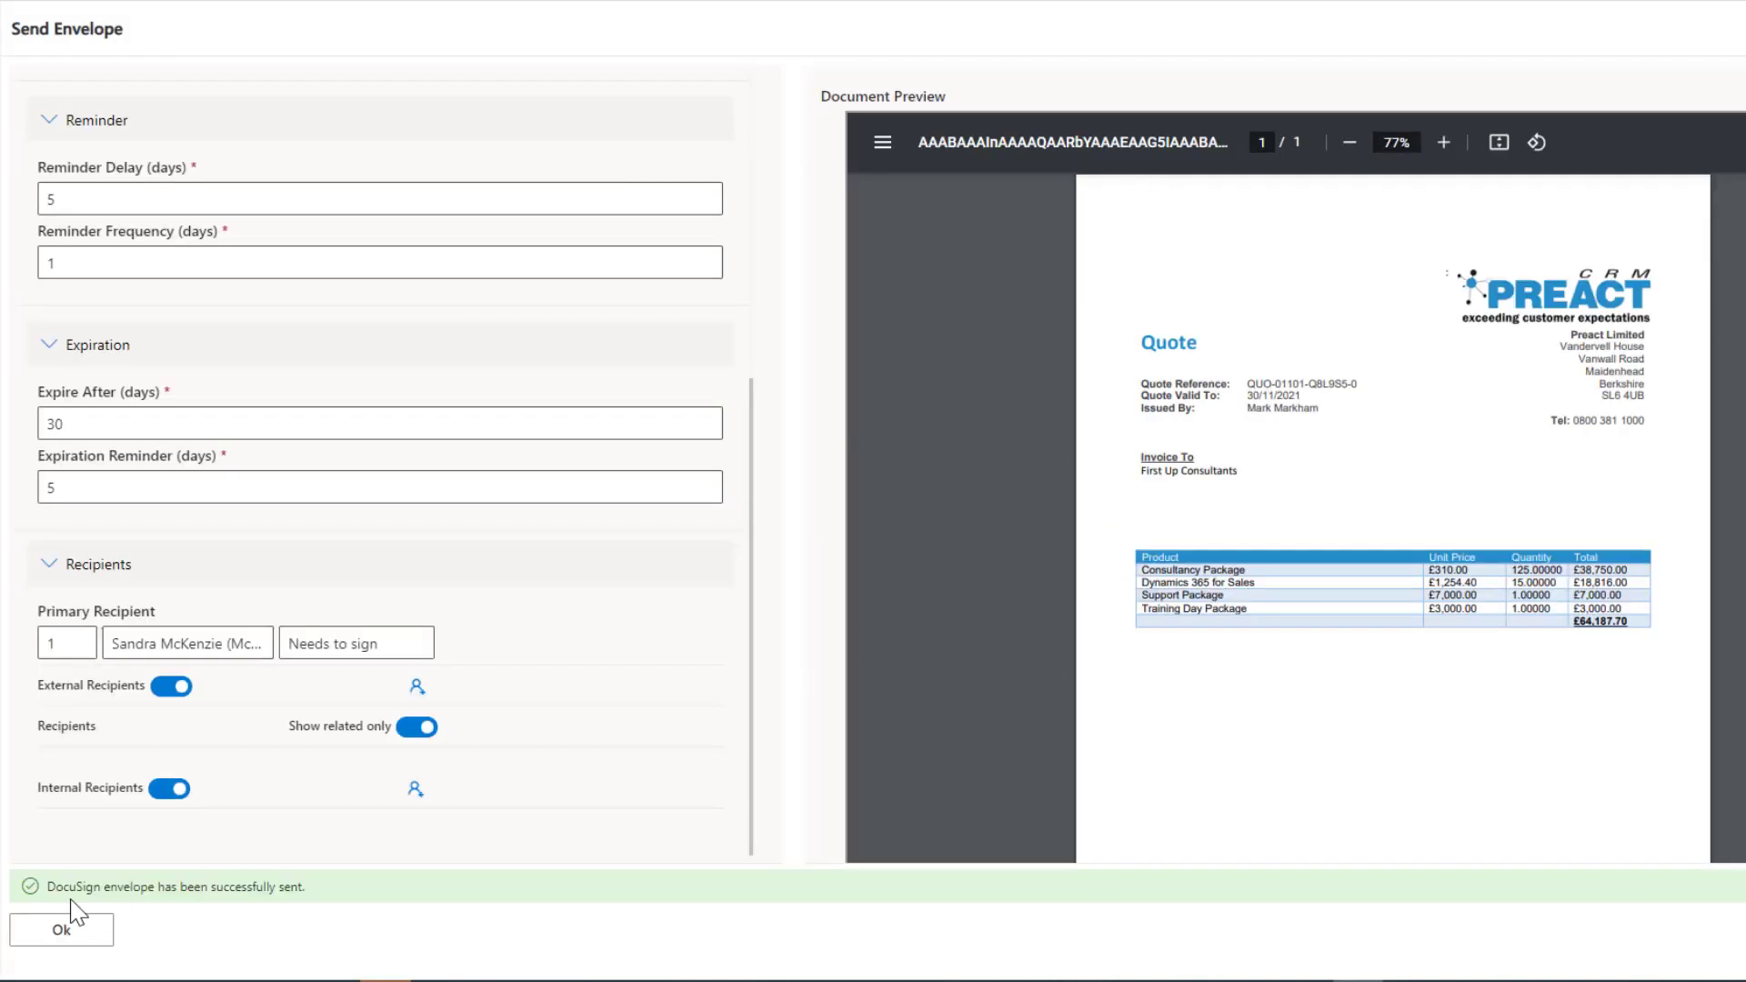
pyautogui.moveTo(55, 888); pyautogui.dragTo(316, 888)
pyautogui.click(347, 892)
pyautogui.click(95, 941)
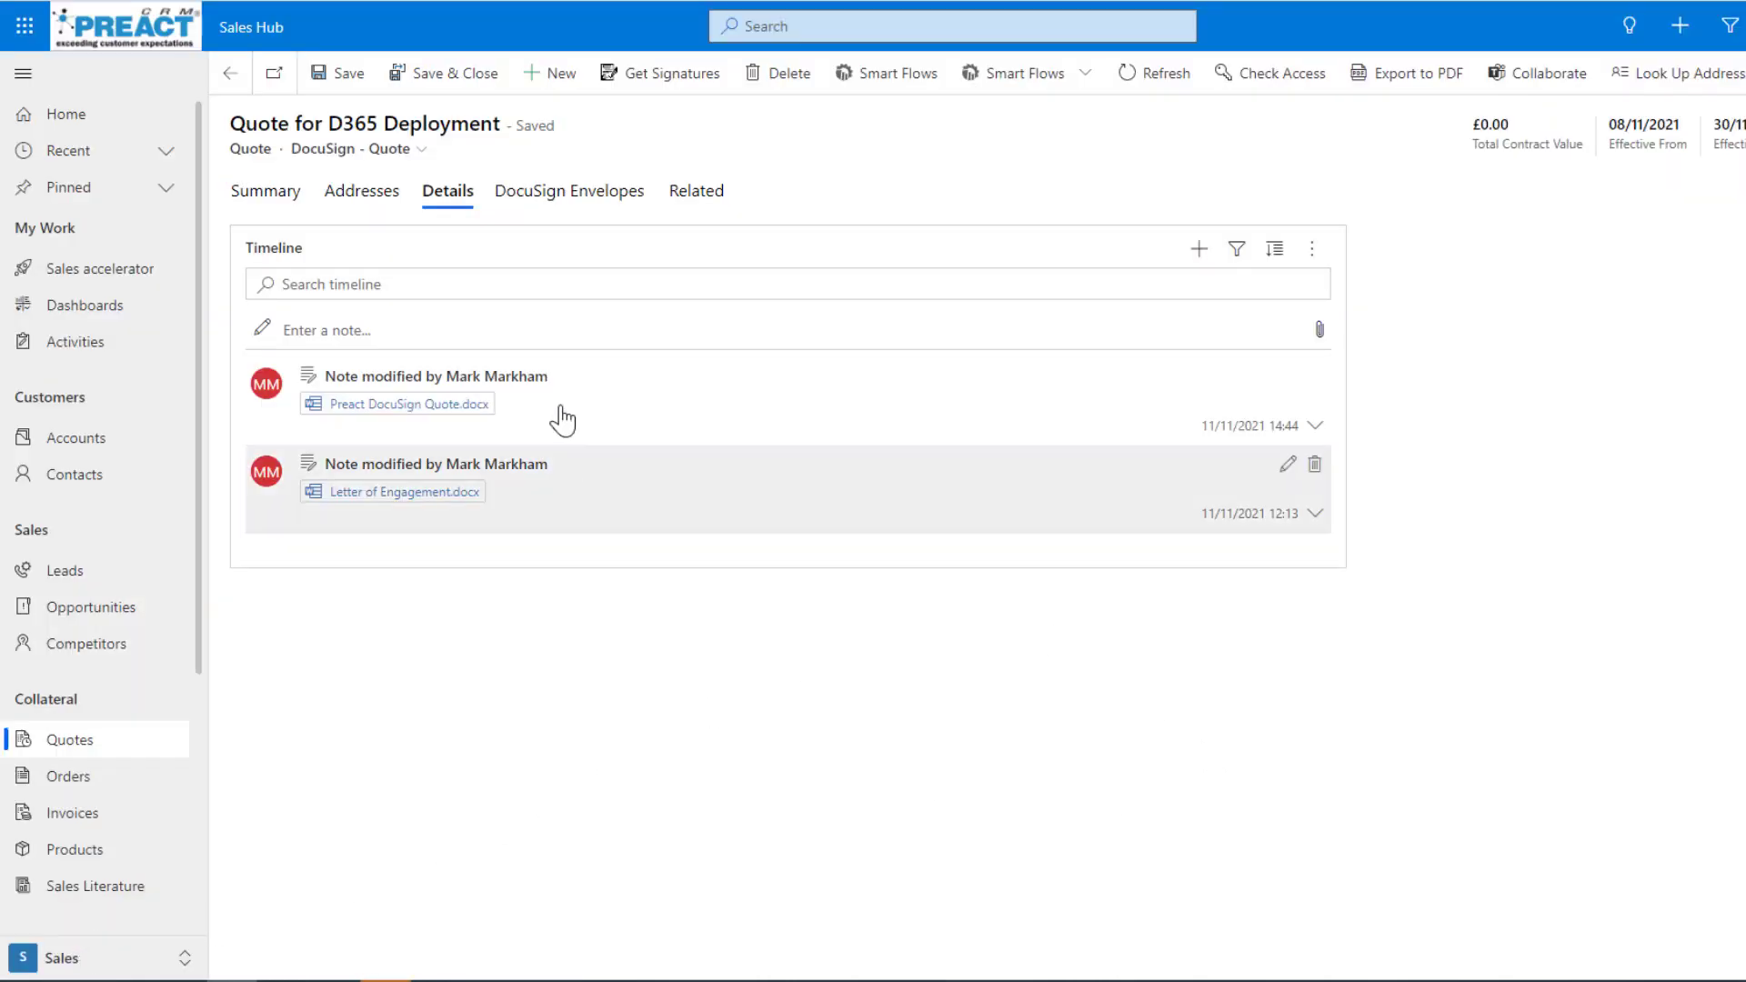
# Refresh the quote record and check the attached documents in its Details timeline.
pyautogui.click(1151, 77)
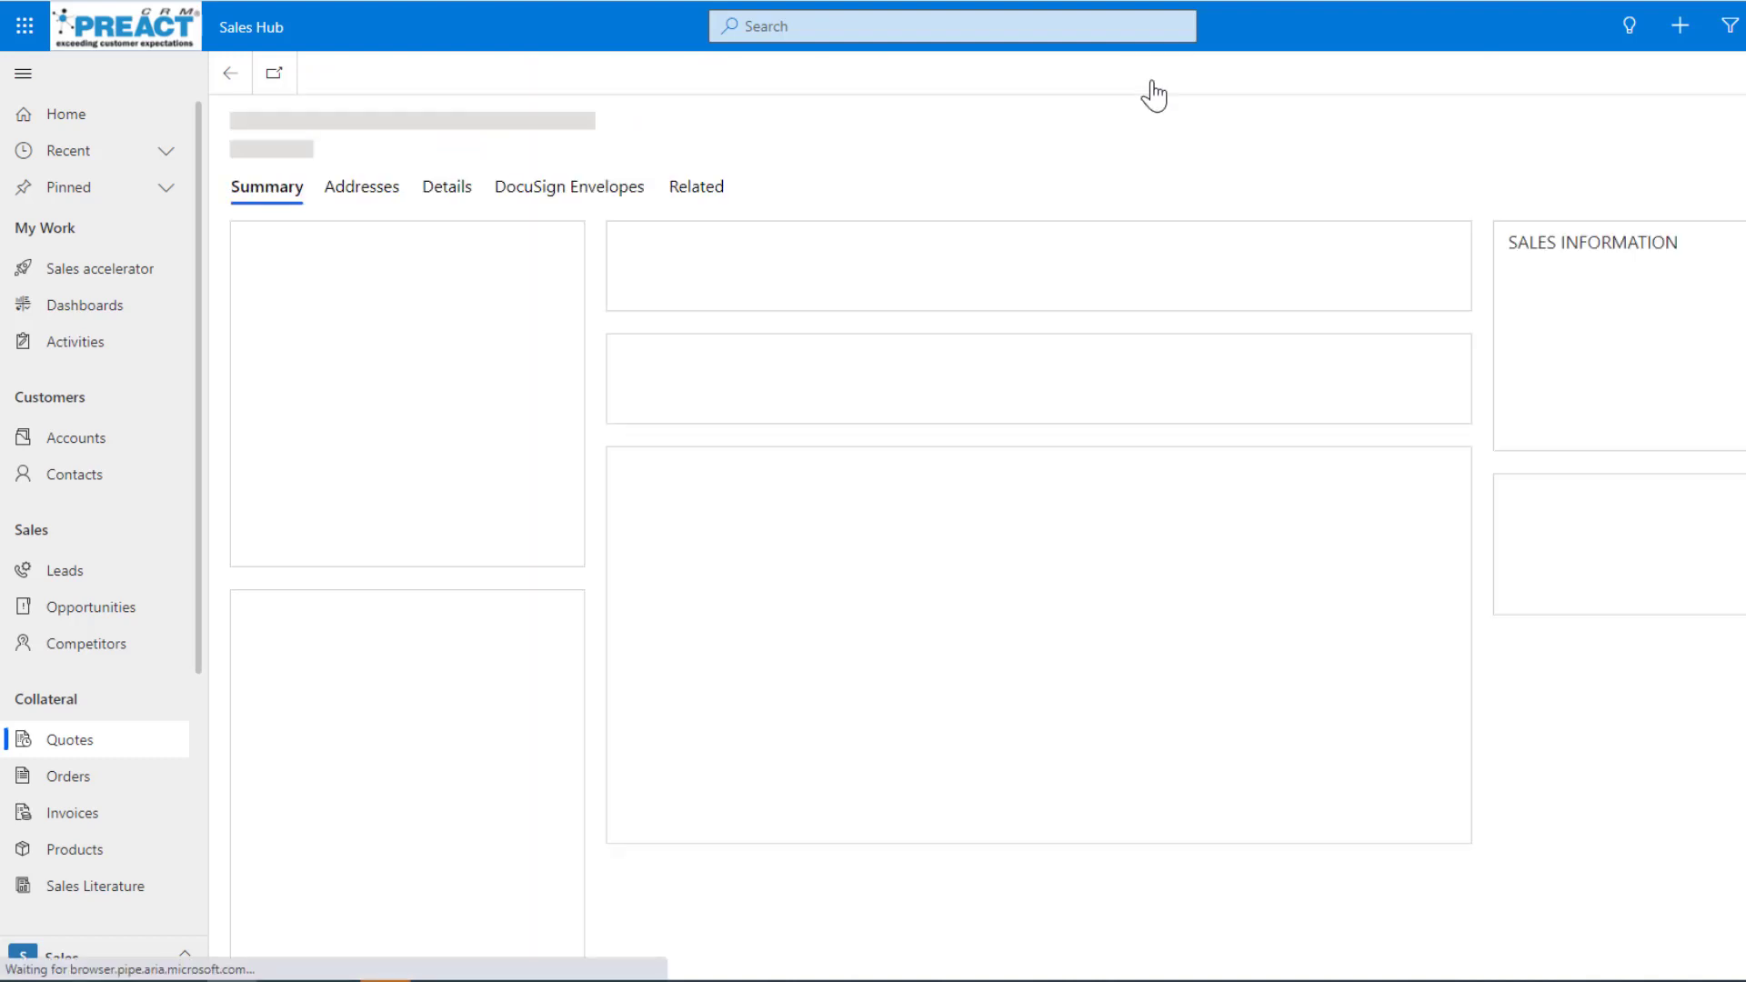
pyautogui.click(447, 189)
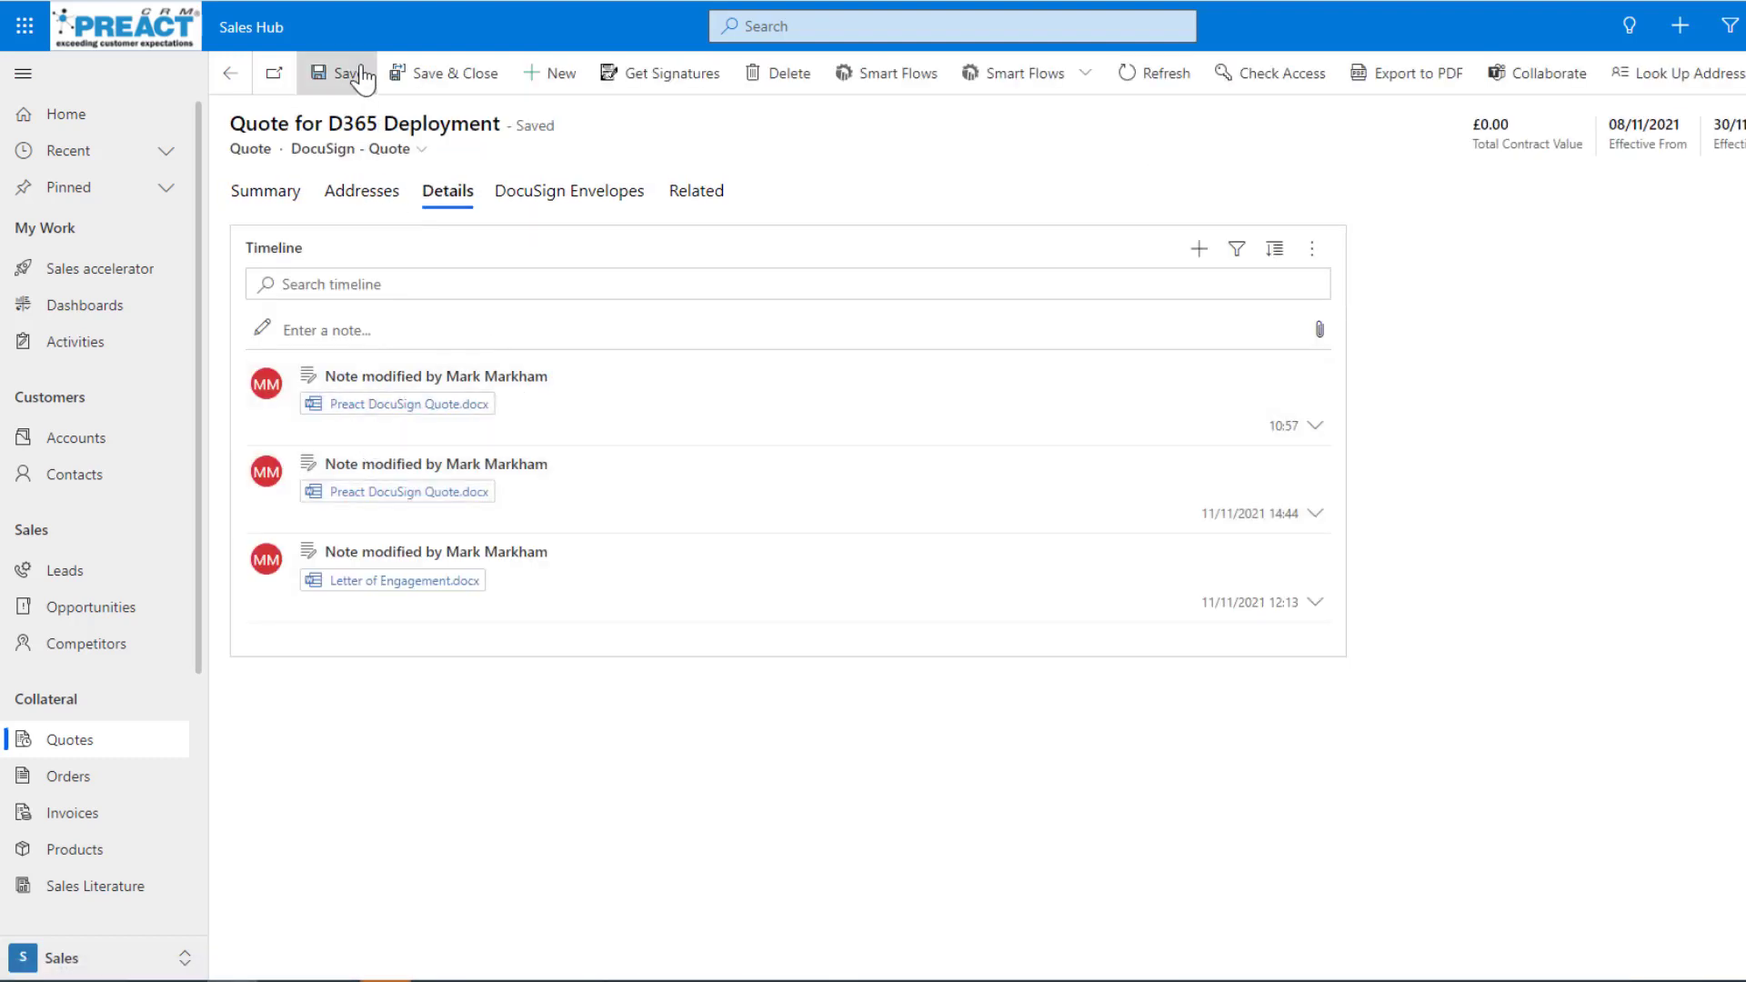
pyautogui.moveTo(271, 150); pyautogui.dragTo(230, 151)
pyautogui.click(1689, 428)
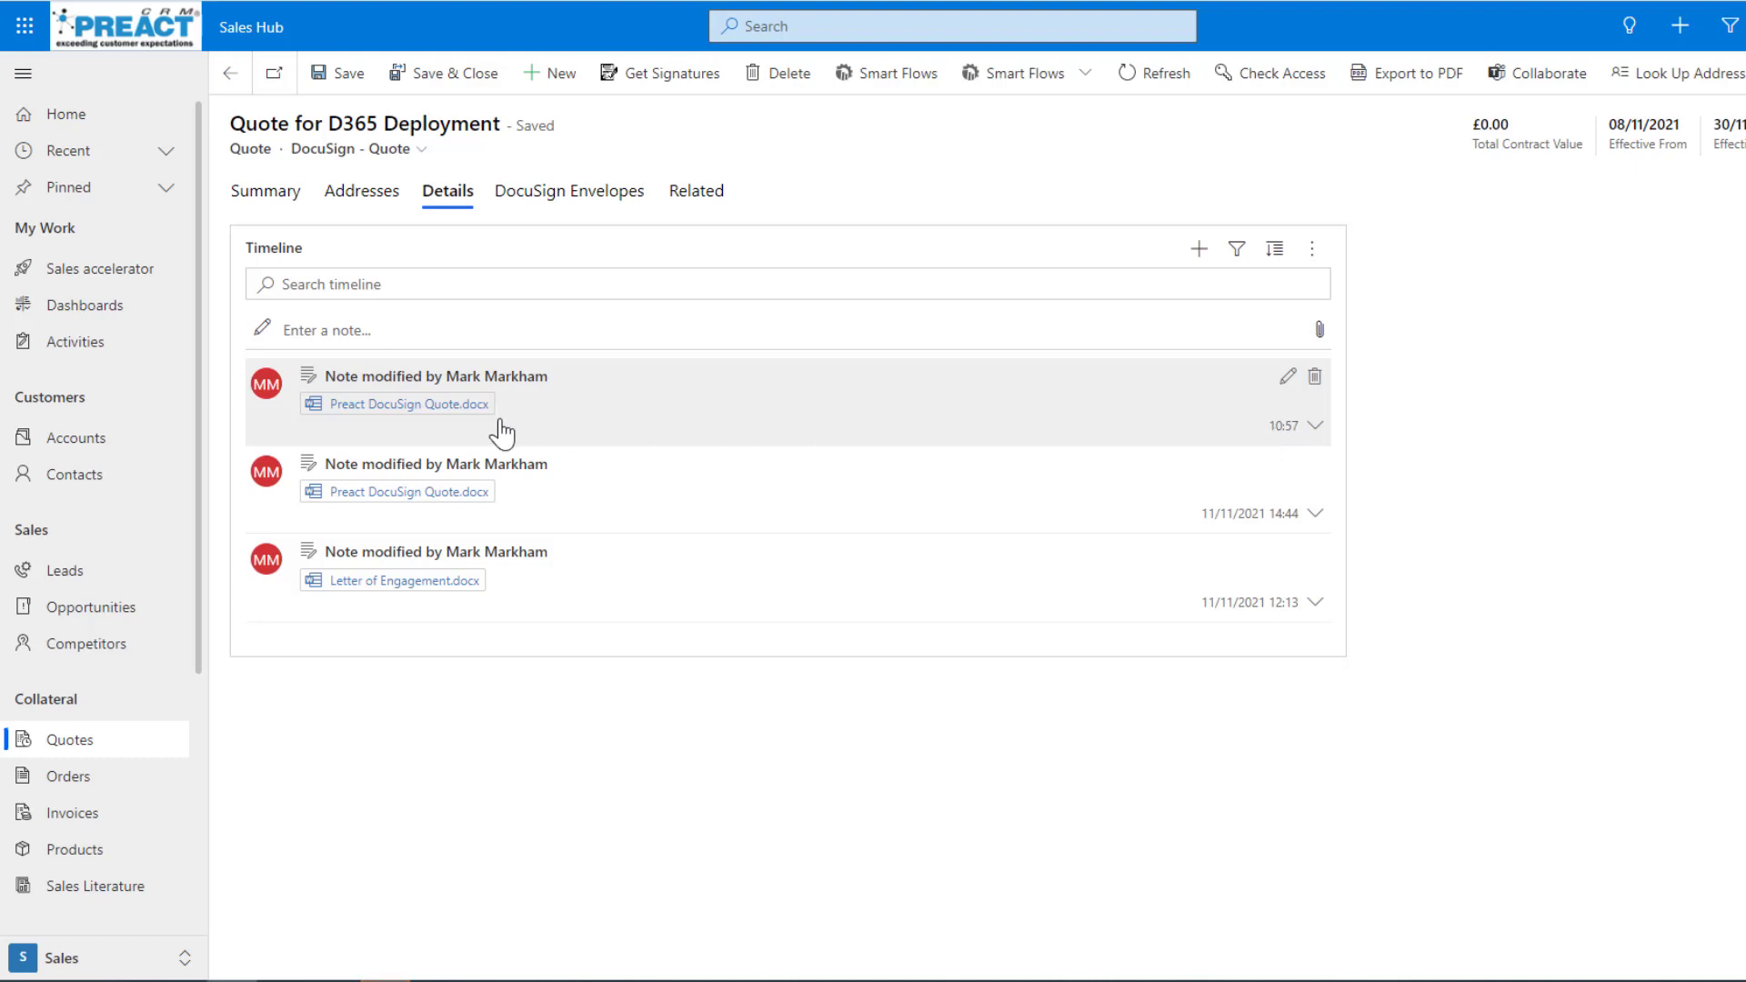
# View the quote's DocuSign envelopes, open the sent Preact DocuSign Quote envelope to check its status, and return to the quote.
pyautogui.click(571, 210)
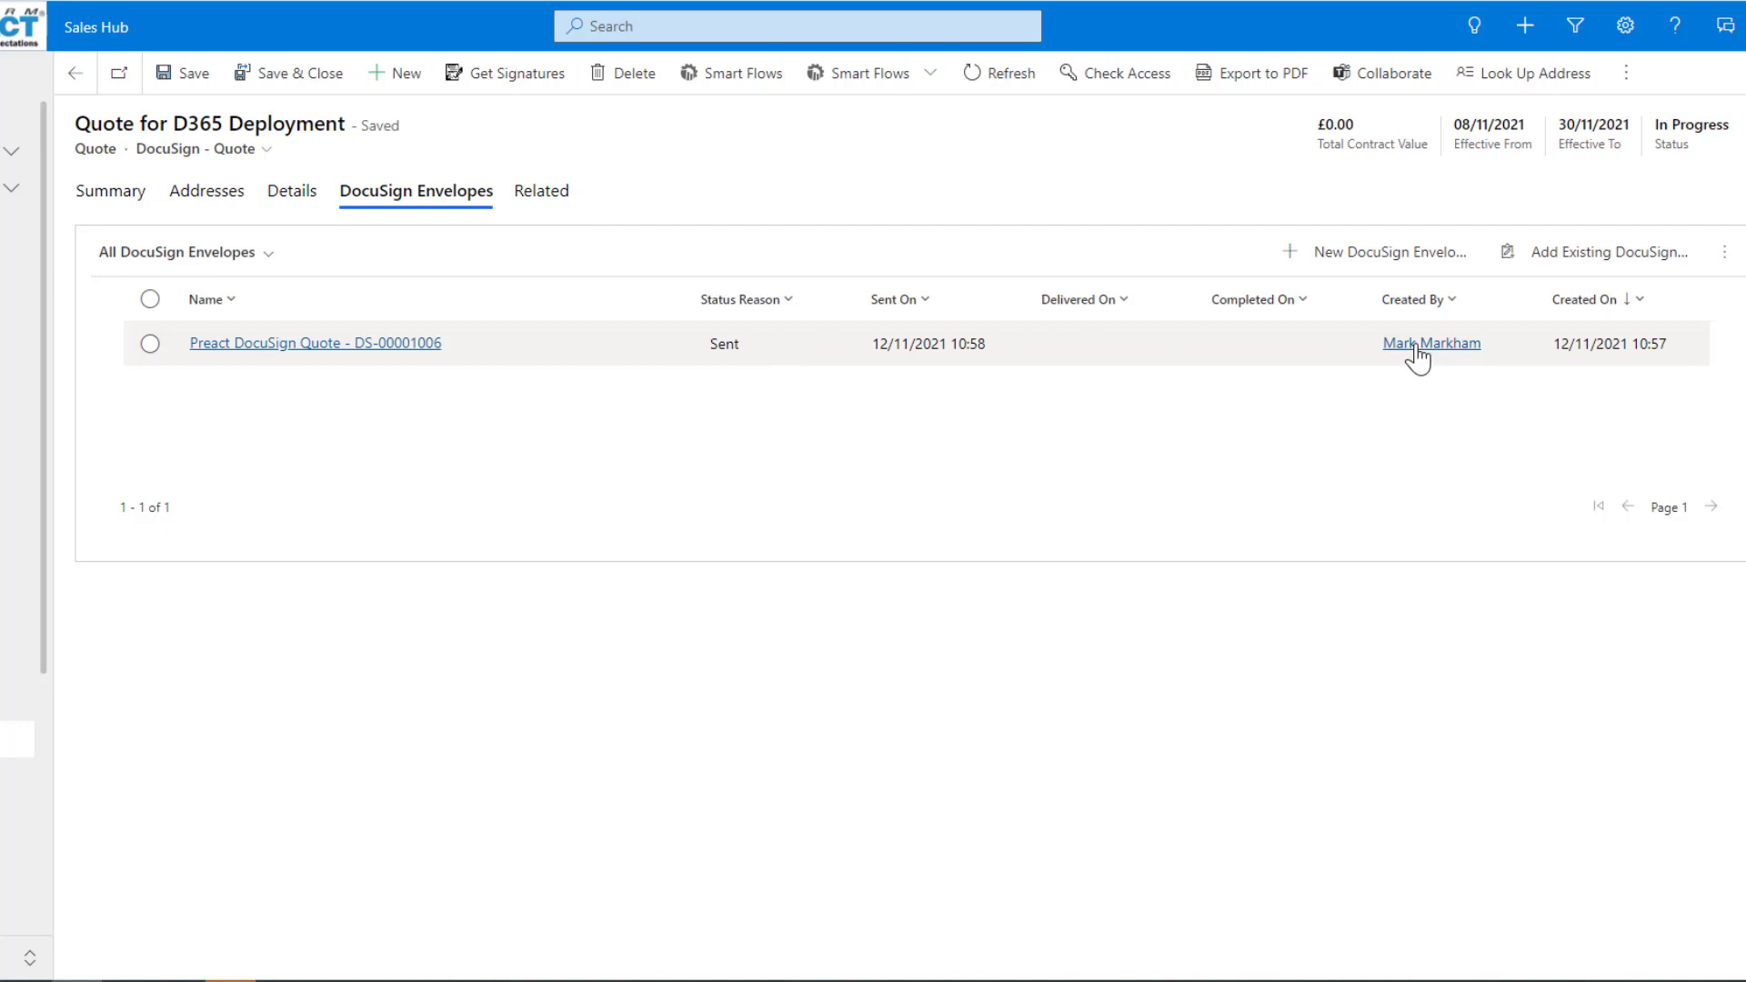
pyautogui.click(333, 347)
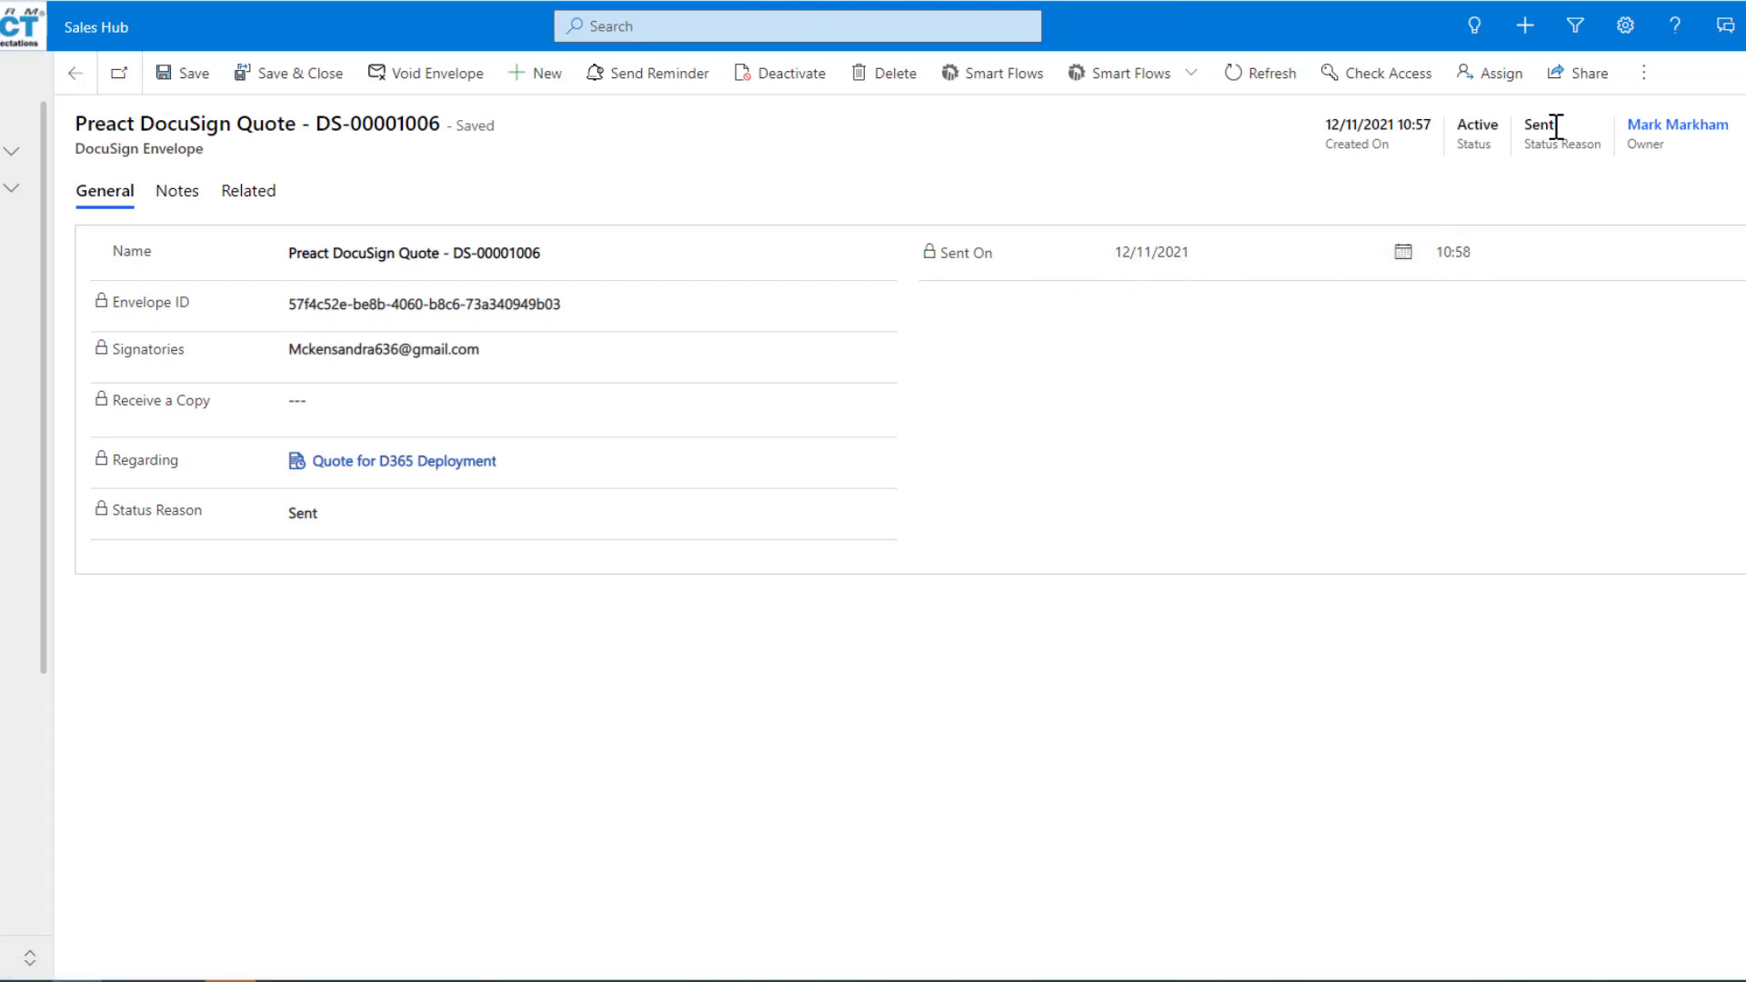
pyautogui.click(76, 73)
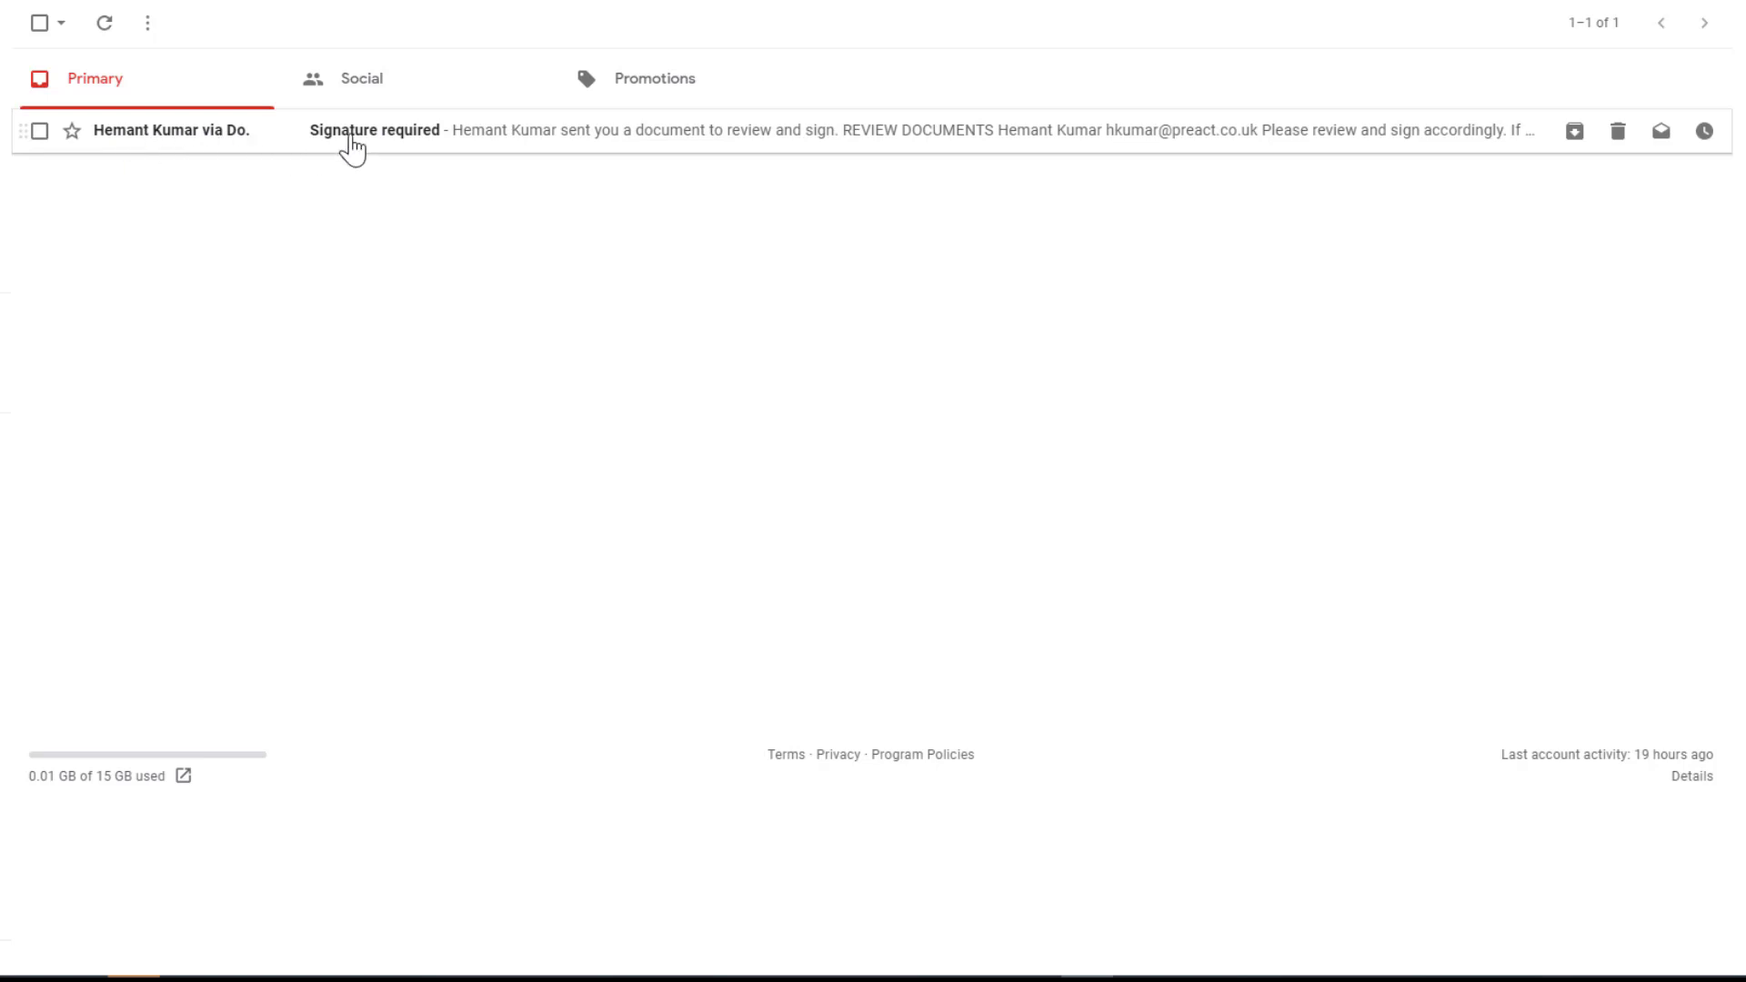
# Switch to the recipient's Gmail inbox and open the Signature required email from DocuSign.
pyautogui.click(353, 132)
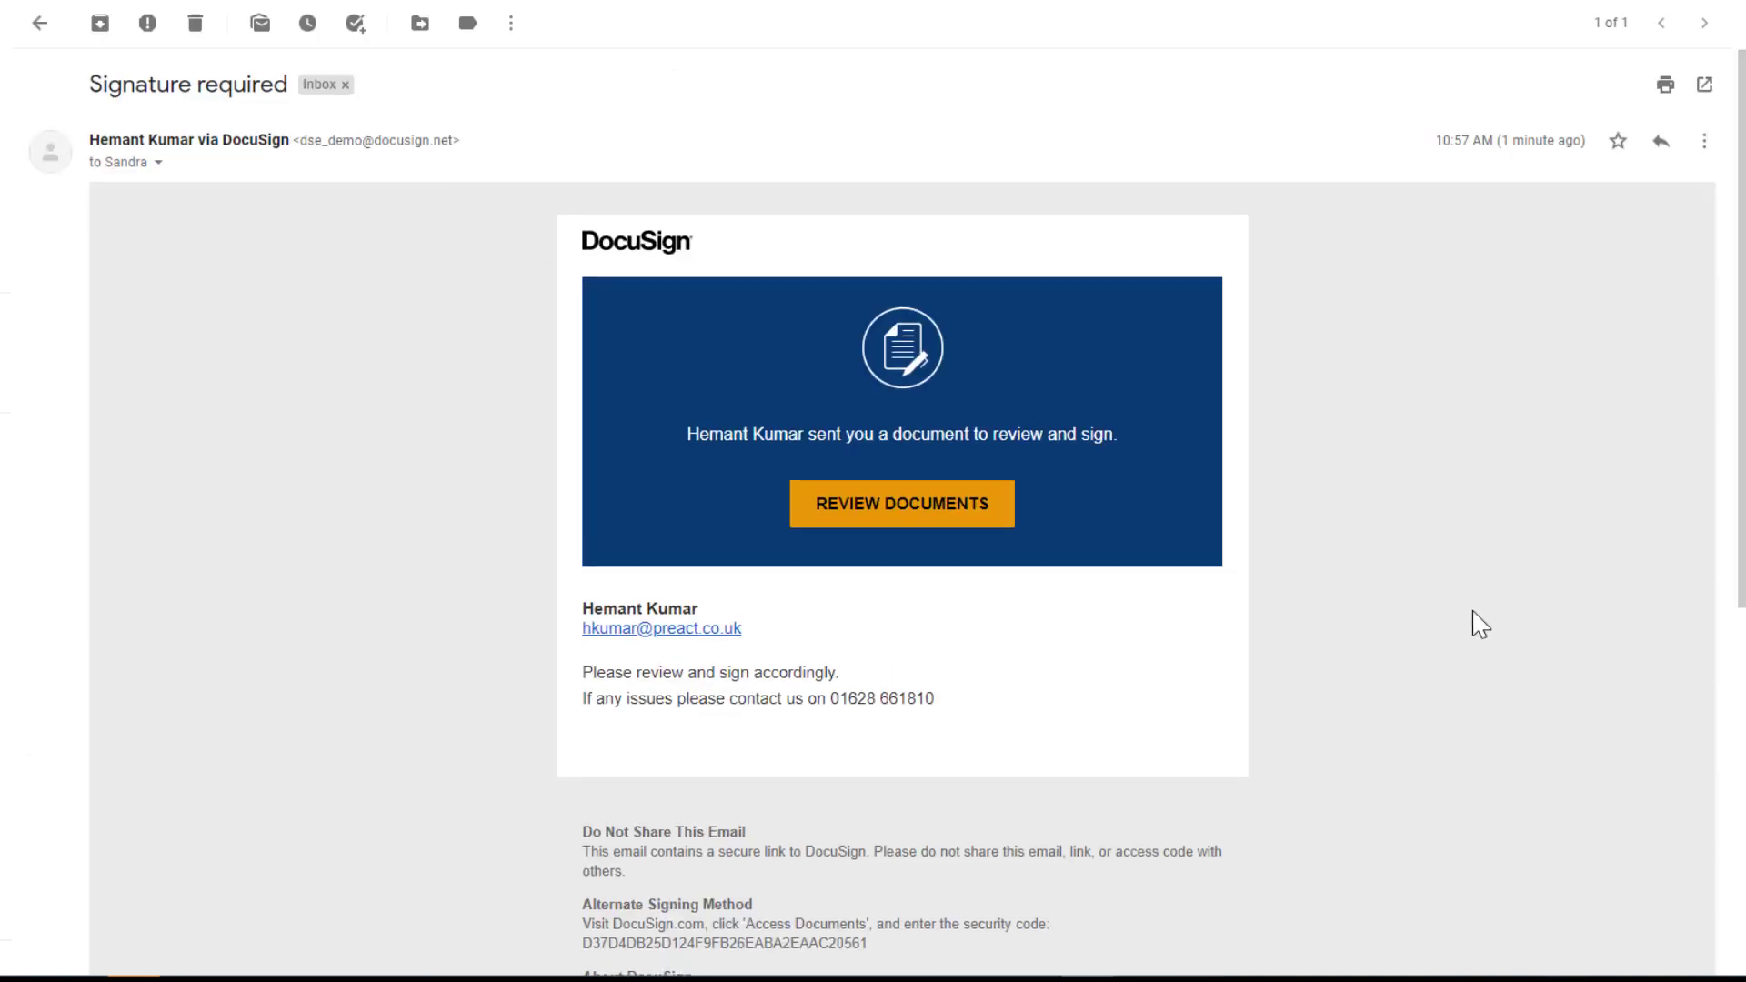
# Open the documents for review from the DocuSign email, agree to use electronic records and signatures, and continue to the document.
pyautogui.scroll(-6, 1473, 624)
pyautogui.scroll(5, 1473, 623)
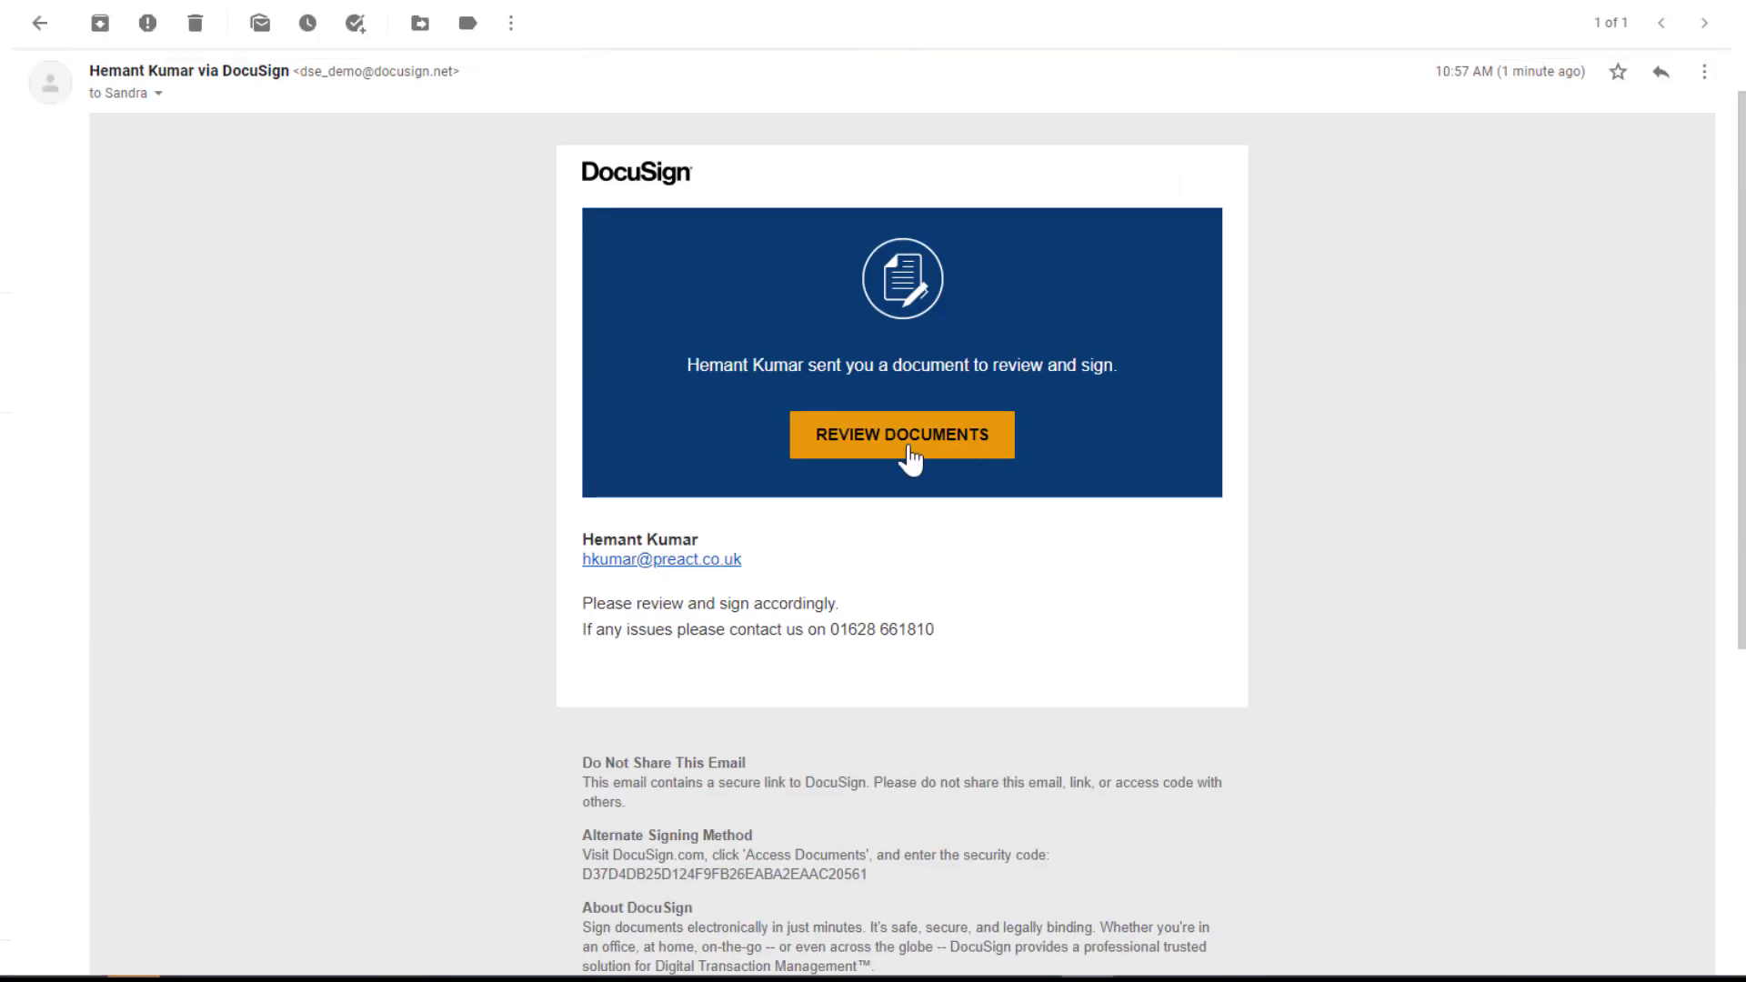
pyautogui.click(917, 448)
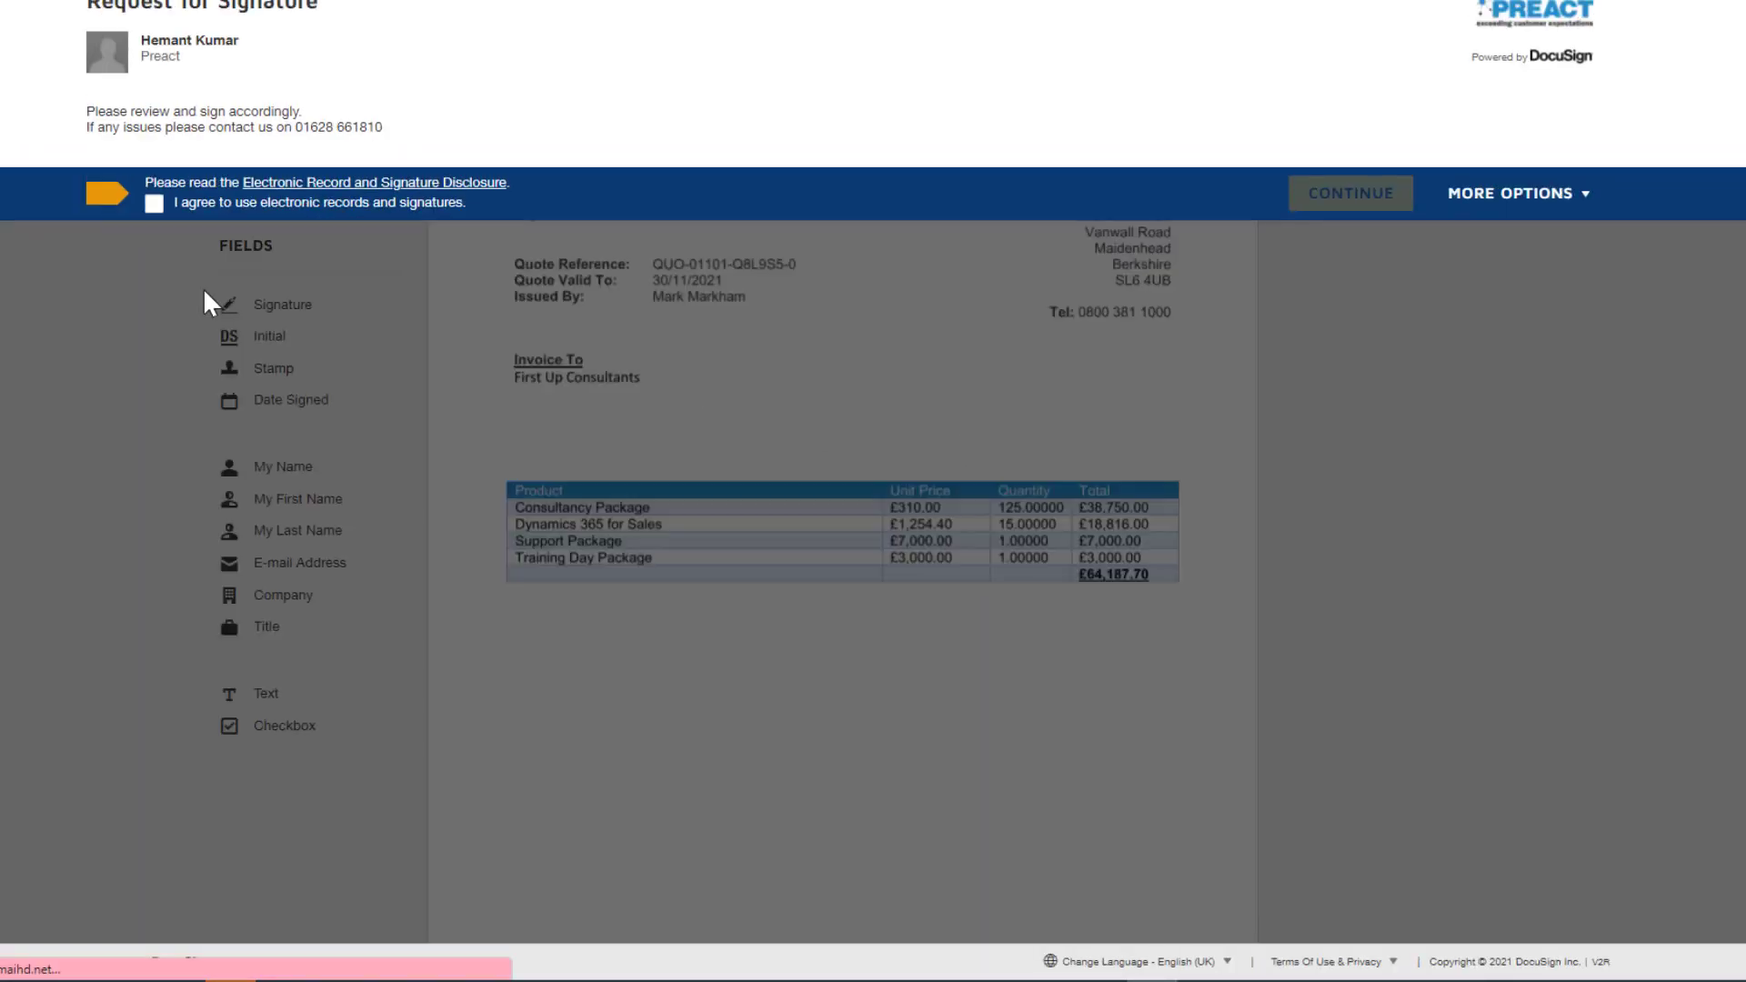
pyautogui.click(155, 203)
pyautogui.click(1364, 202)
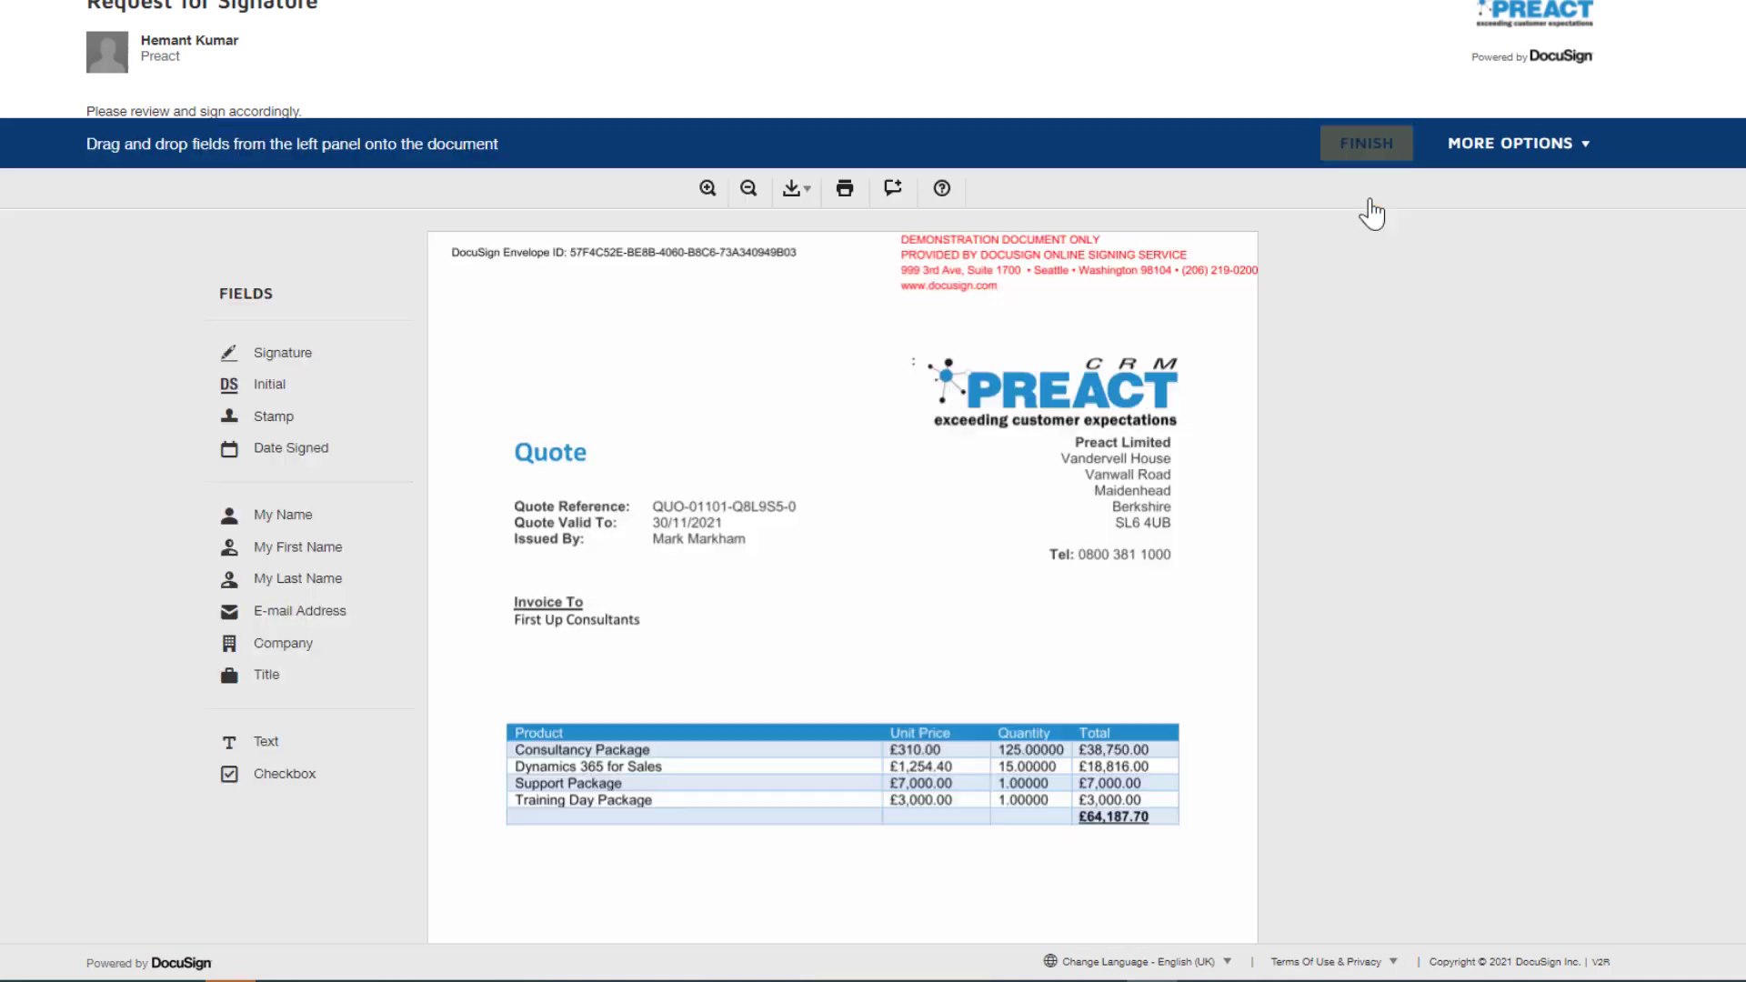
# Place a Signature field below the quote's product table, and adopt a hand-drawn signature for it.
pyautogui.scroll(-2, 1395, 258)
pyautogui.scroll(-3, 946, 718)
pyautogui.scroll(2, 818, 841)
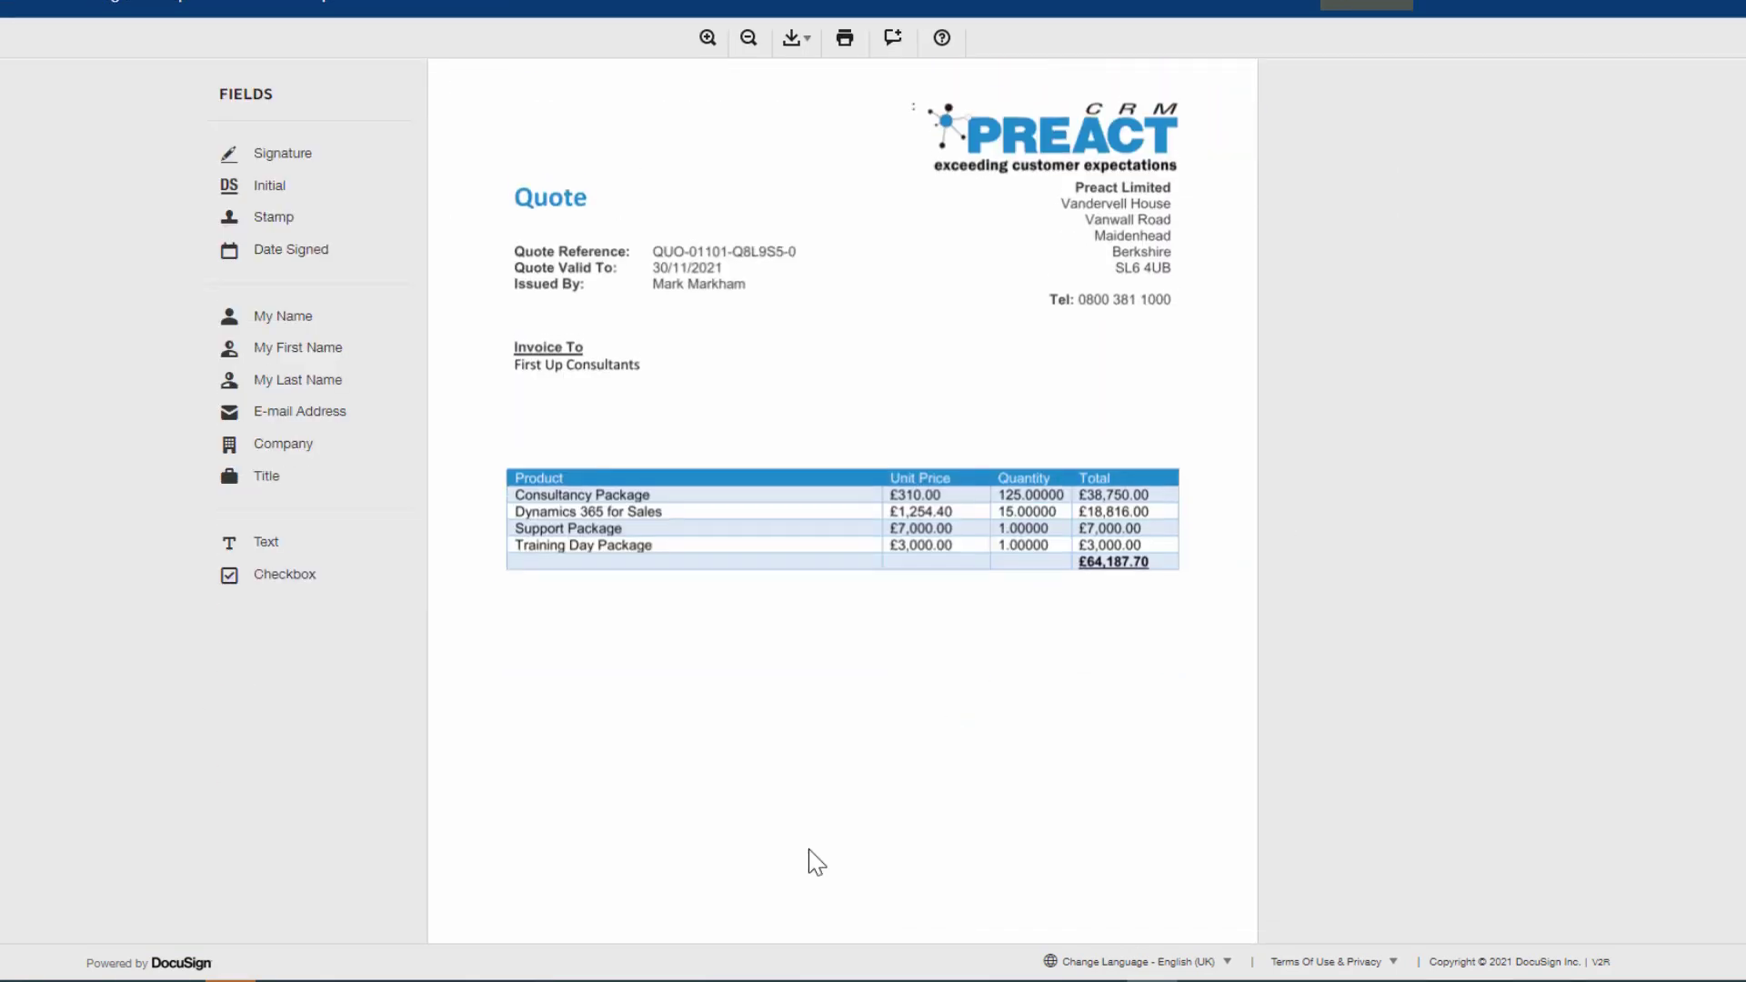
pyautogui.moveTo(282, 155)
pyautogui.mouseDown()
pyautogui.moveTo(581, 396)
pyautogui.moveTo(559, 773)
pyautogui.moveTo(576, 779)
pyautogui.mouseUp()
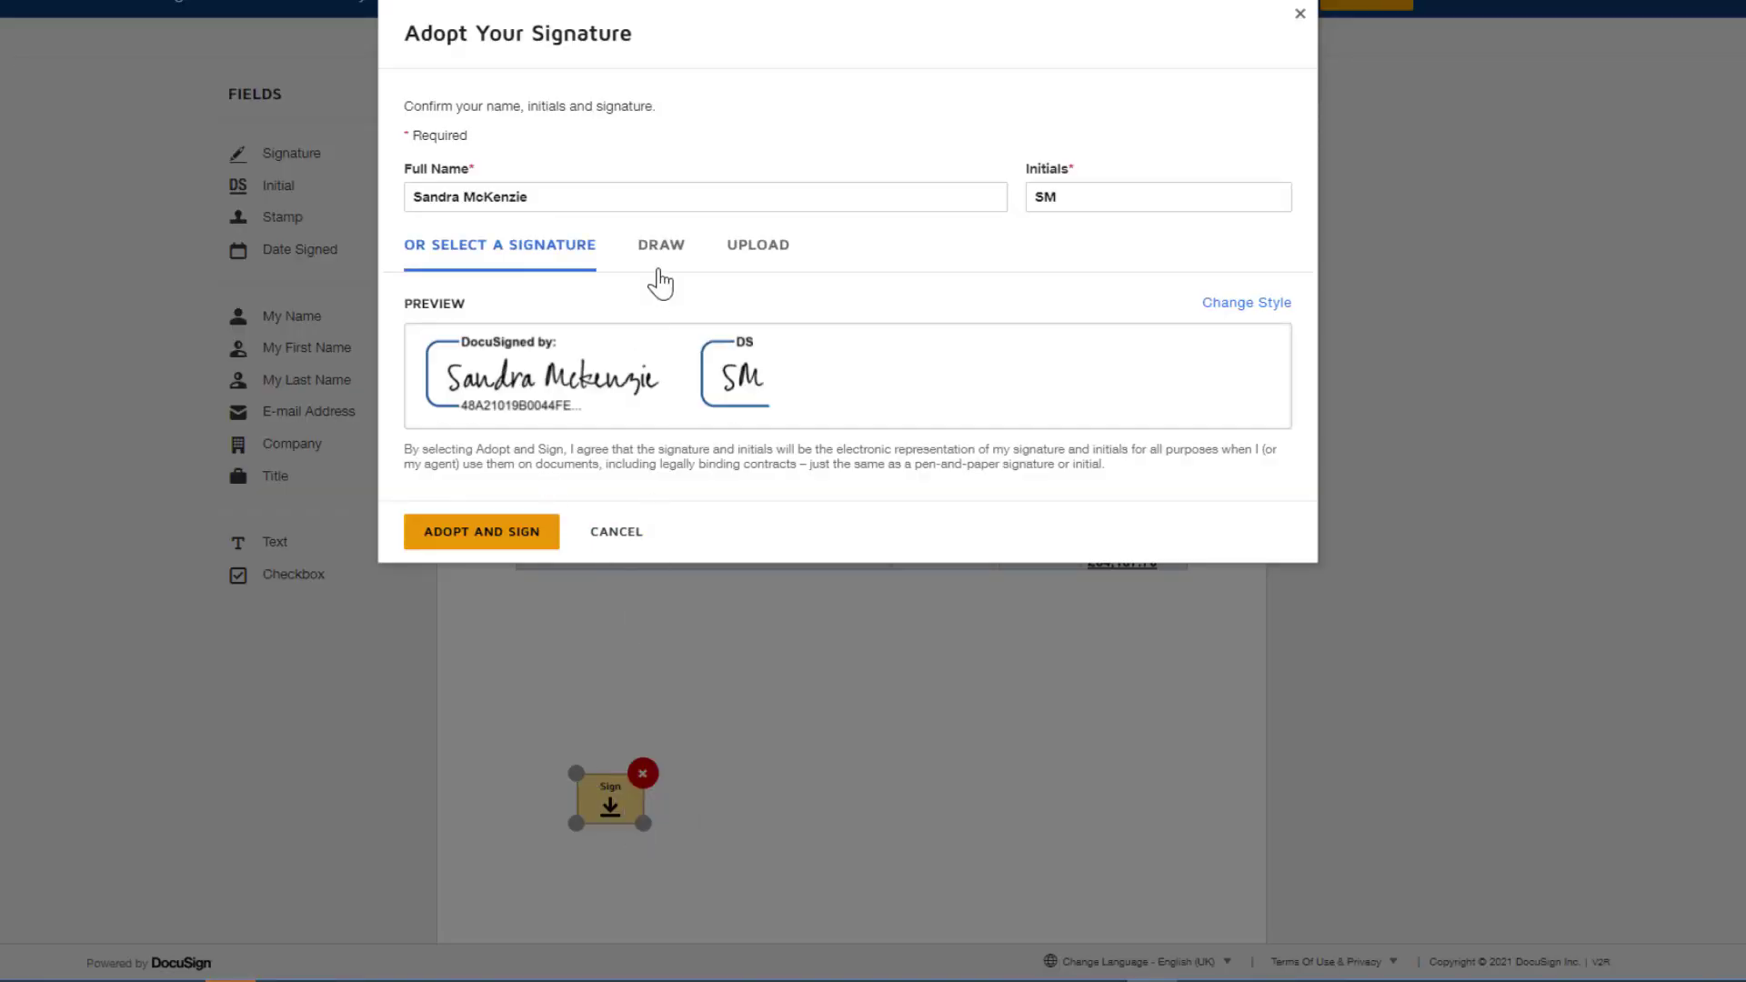
pyautogui.click(657, 247)
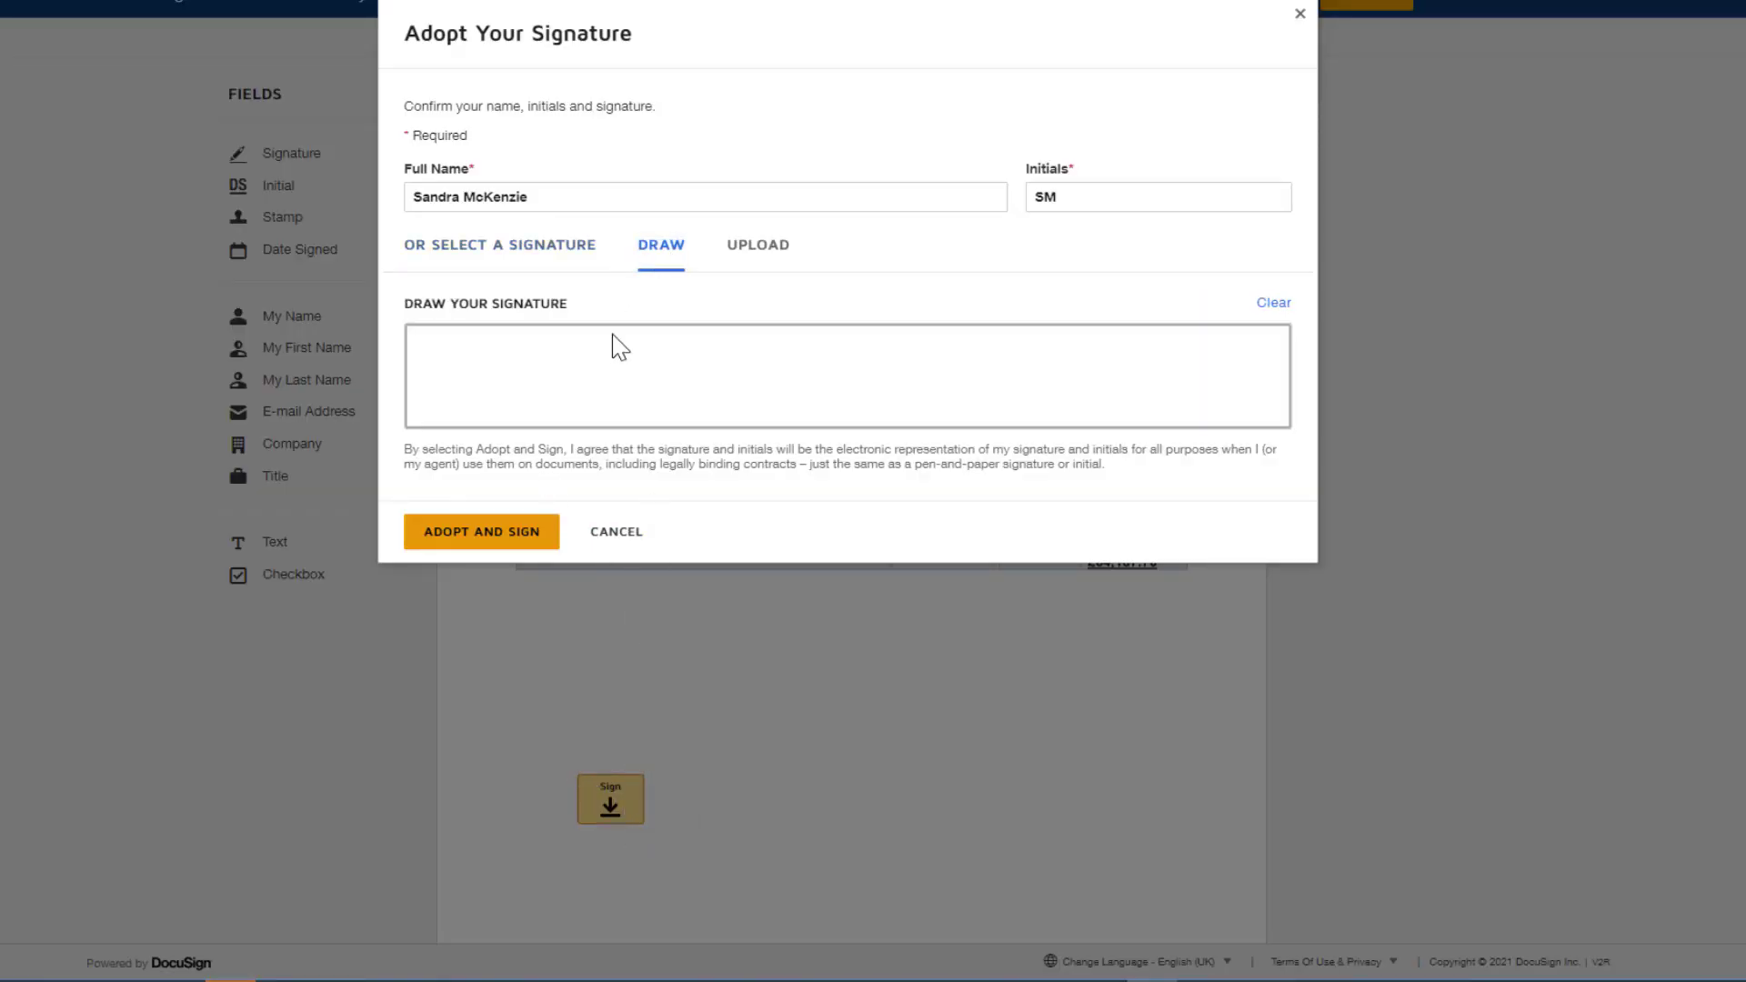
pyautogui.moveTo(506, 372)
pyautogui.mouseDown()
pyautogui.moveTo(769, 382)
pyautogui.moveTo(844, 366)
pyautogui.mouseUp()
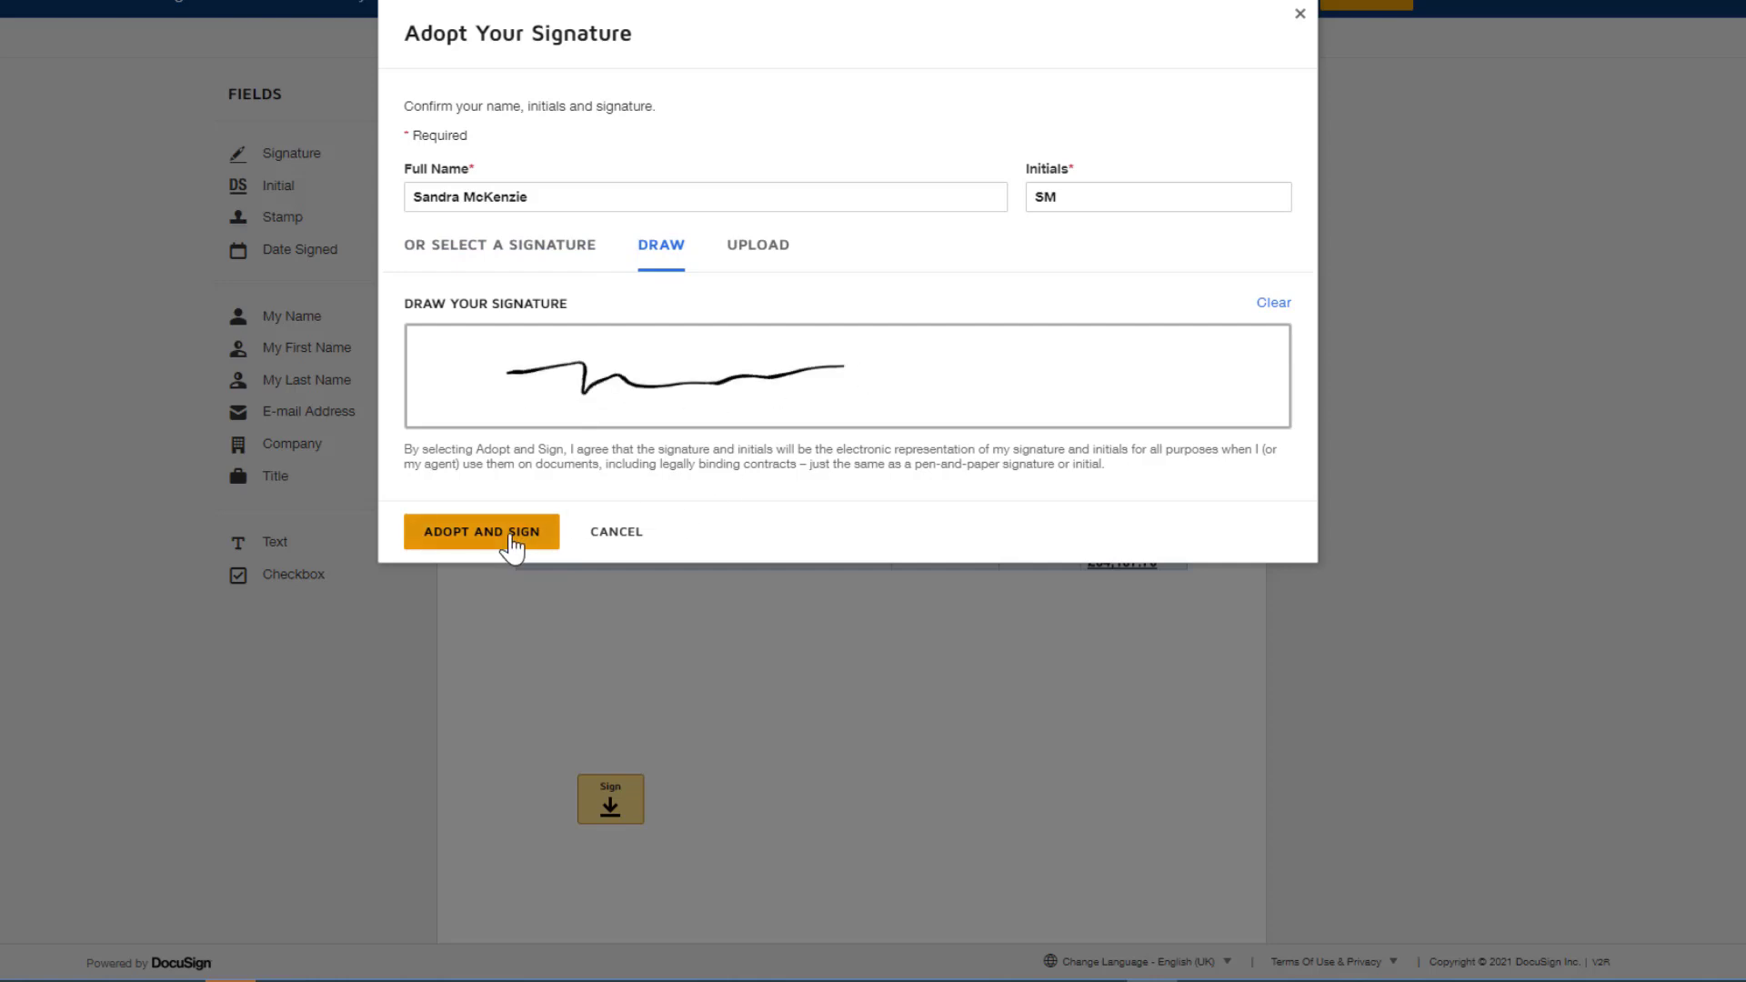
pyautogui.click(512, 542)
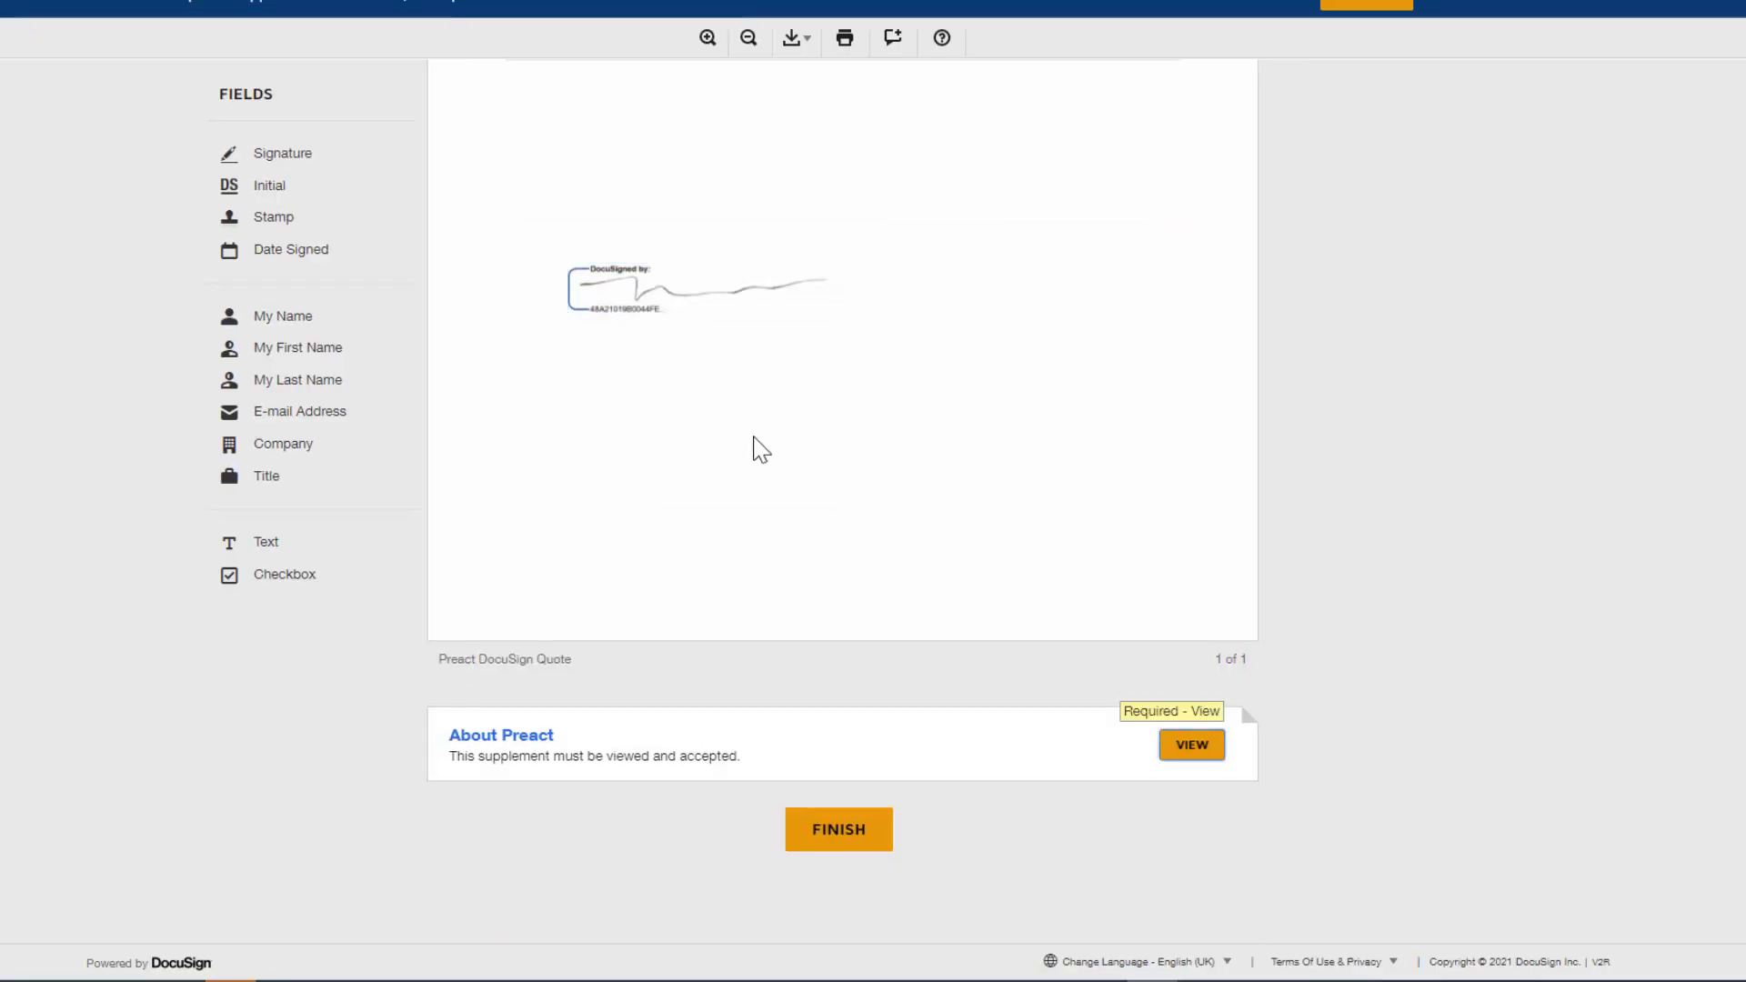
# Check the signed quote page, and view and accept the required About Preact supplement.
pyautogui.scroll(4, 827, 515)
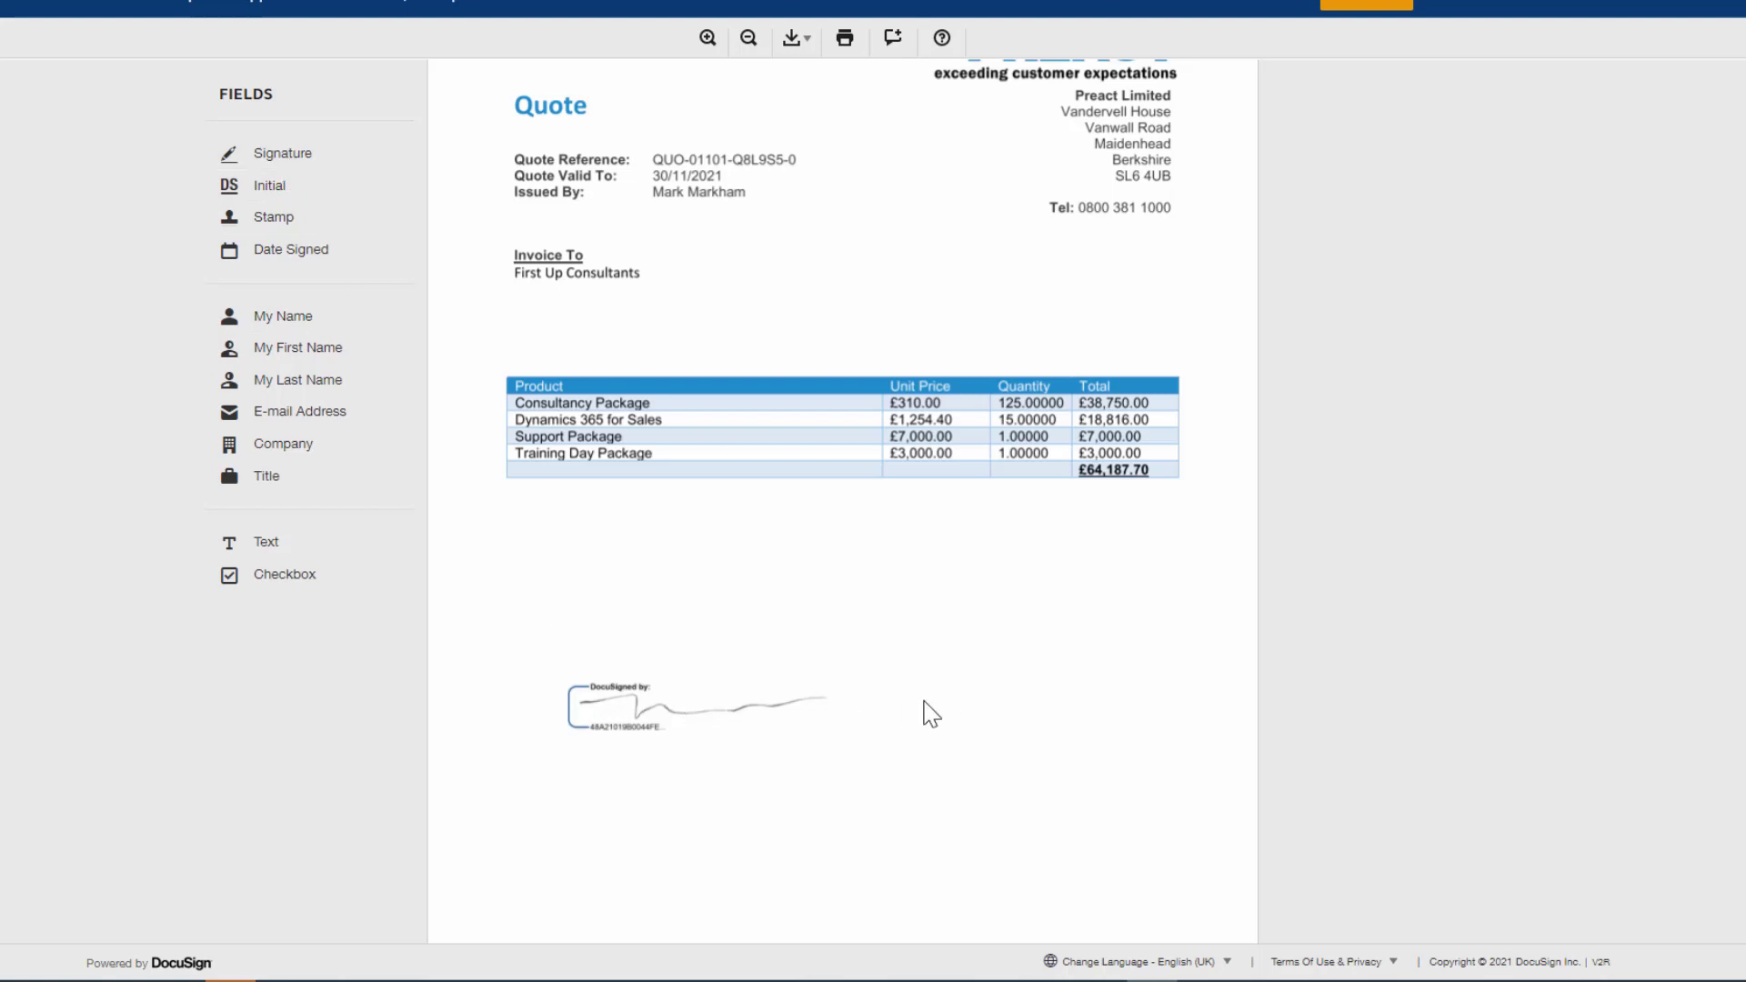
pyautogui.scroll(-5, 960, 718)
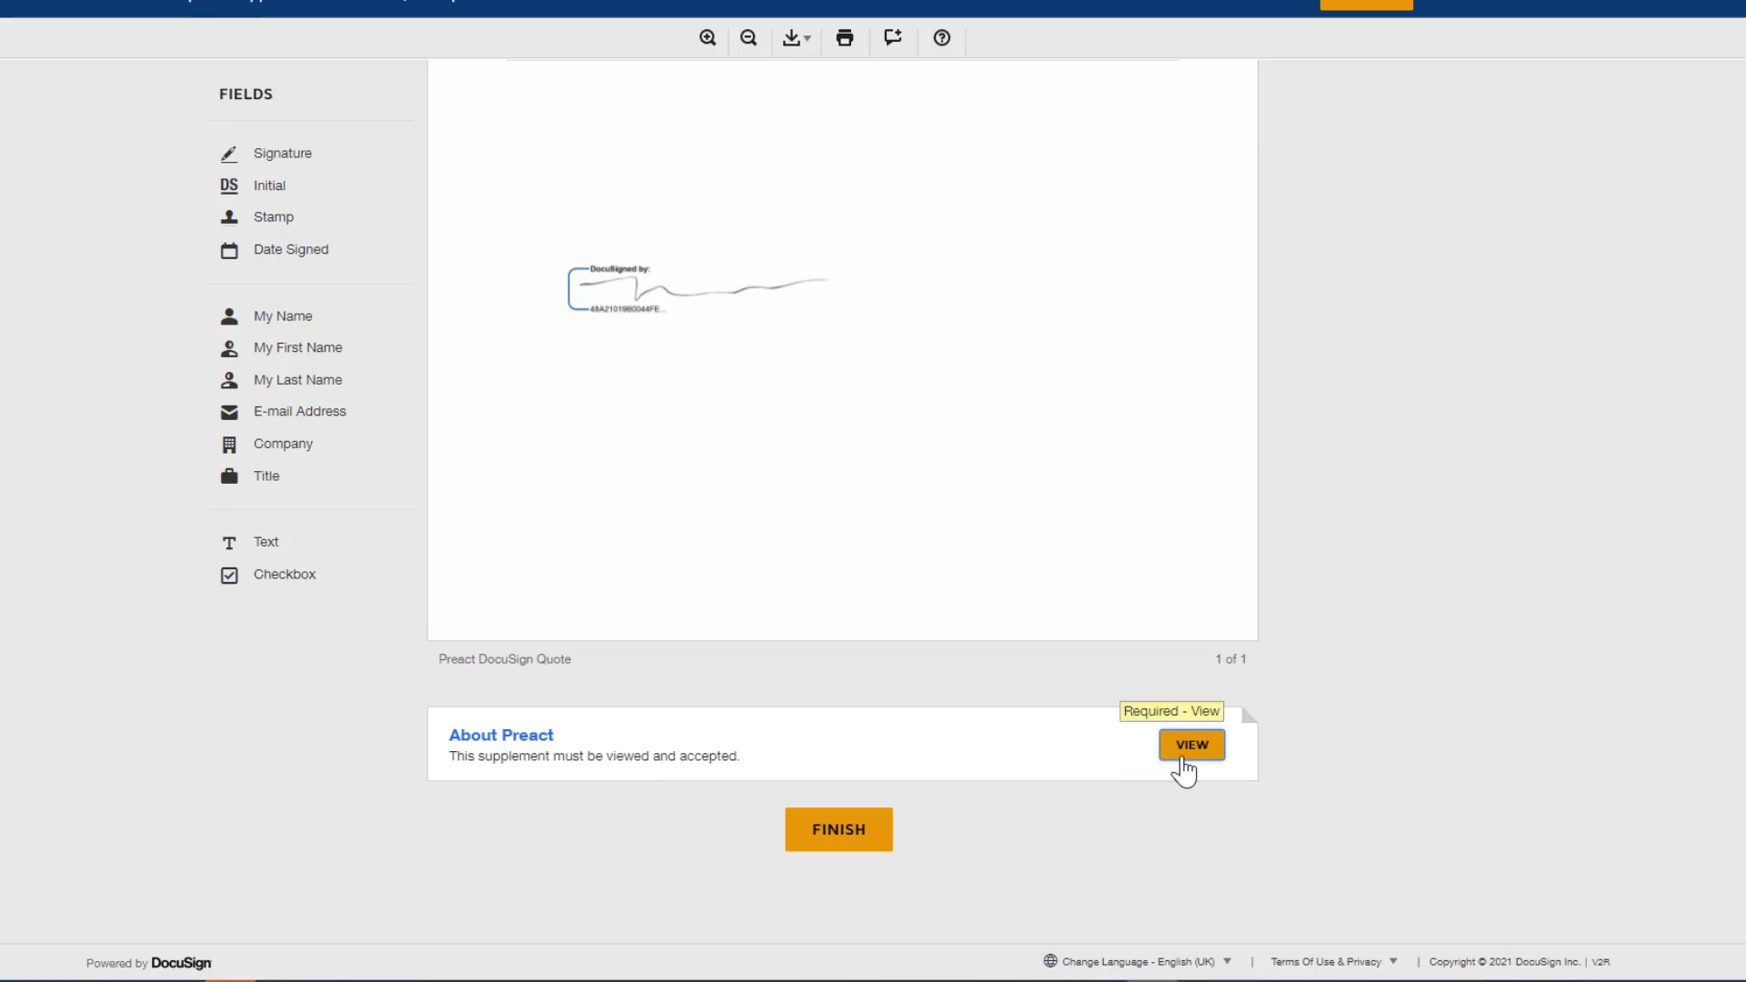
pyautogui.click(1184, 763)
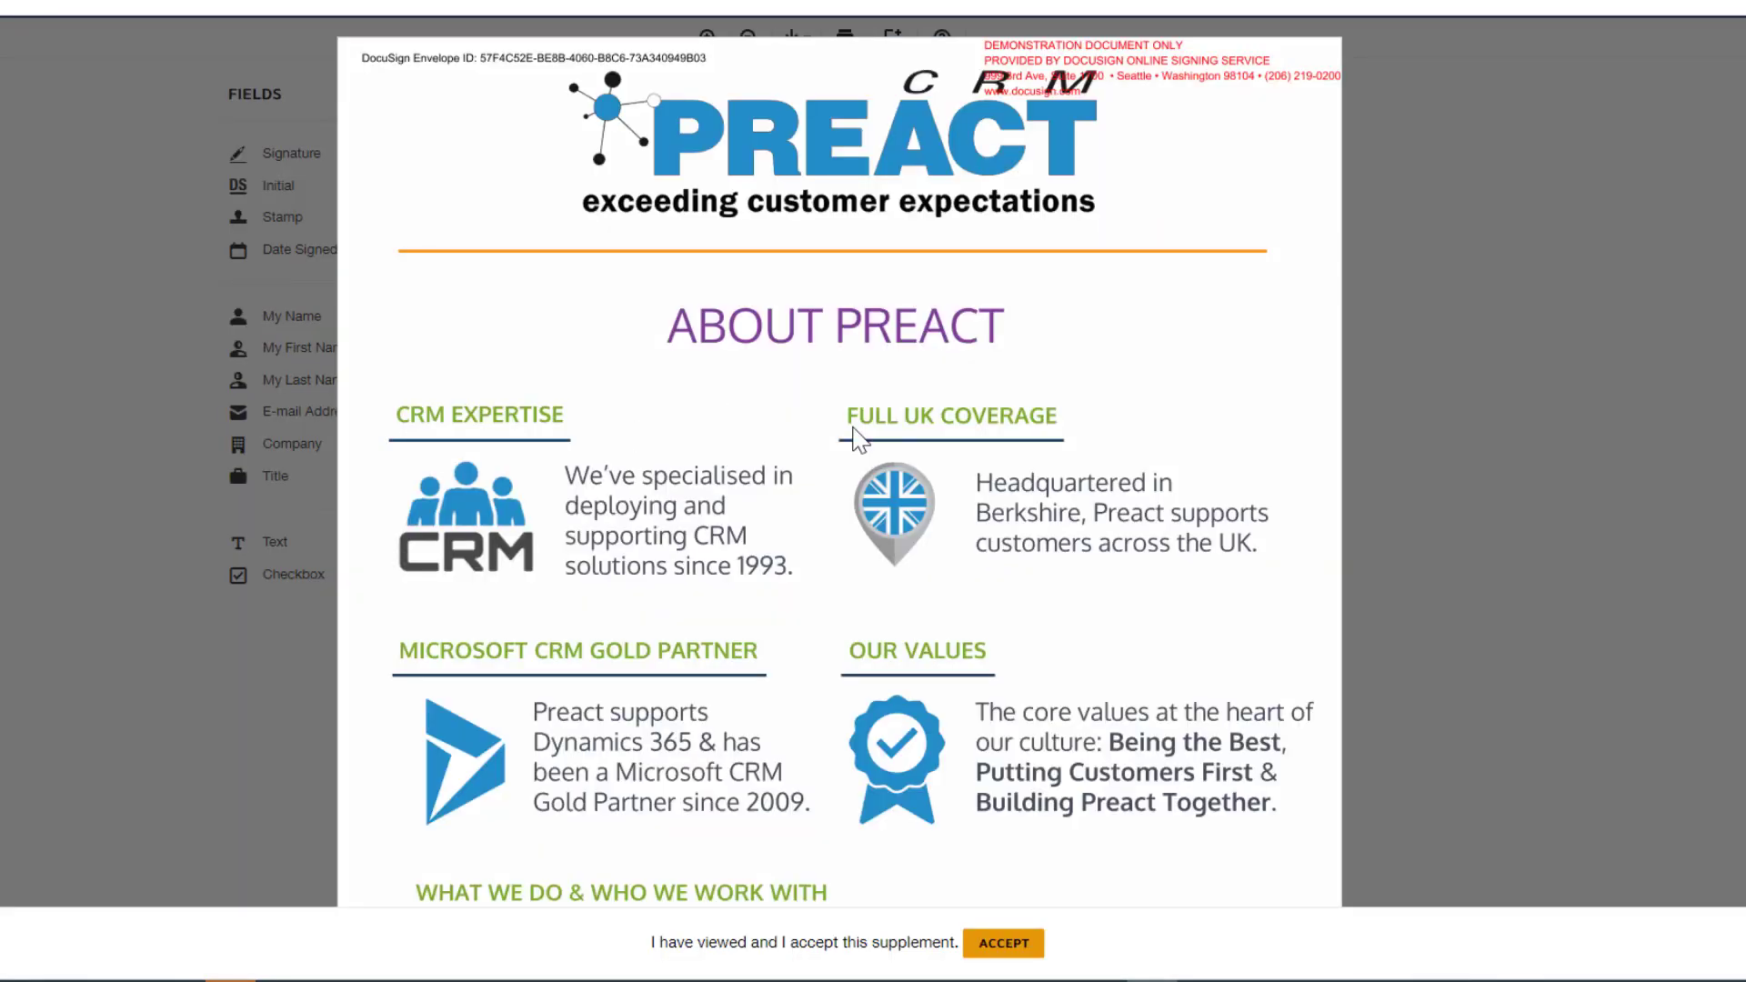
pyautogui.scroll(-7, 1006, 631)
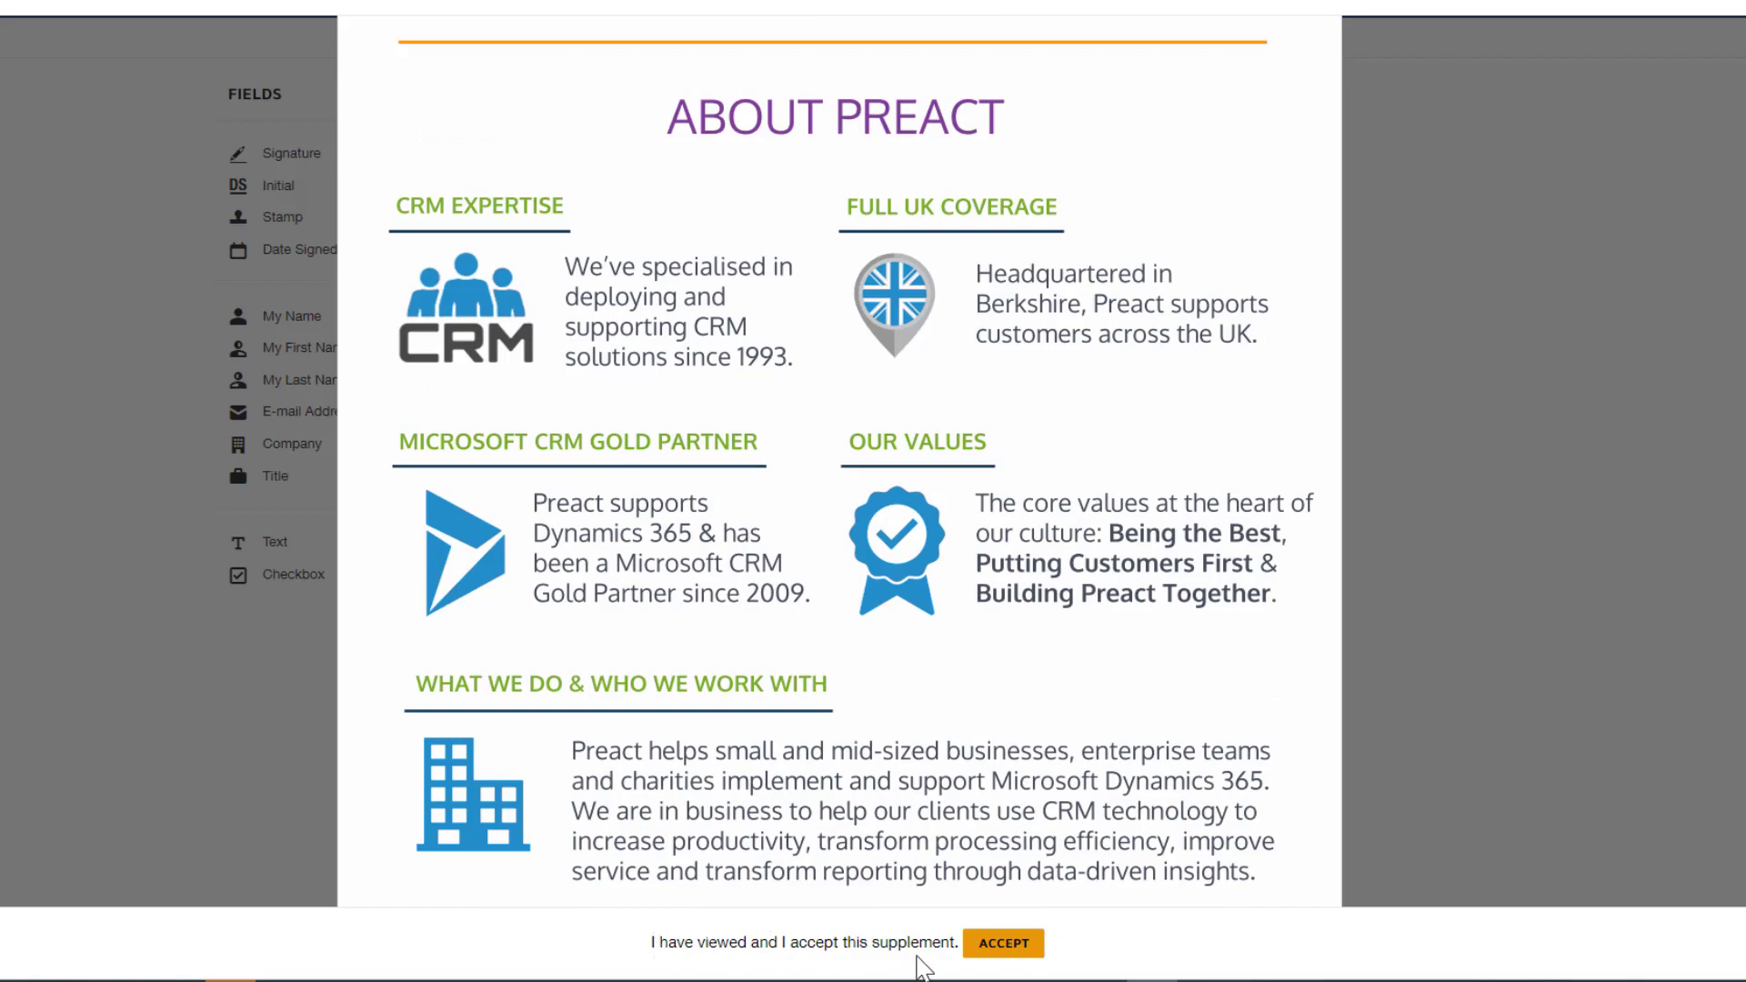
pyautogui.click(998, 947)
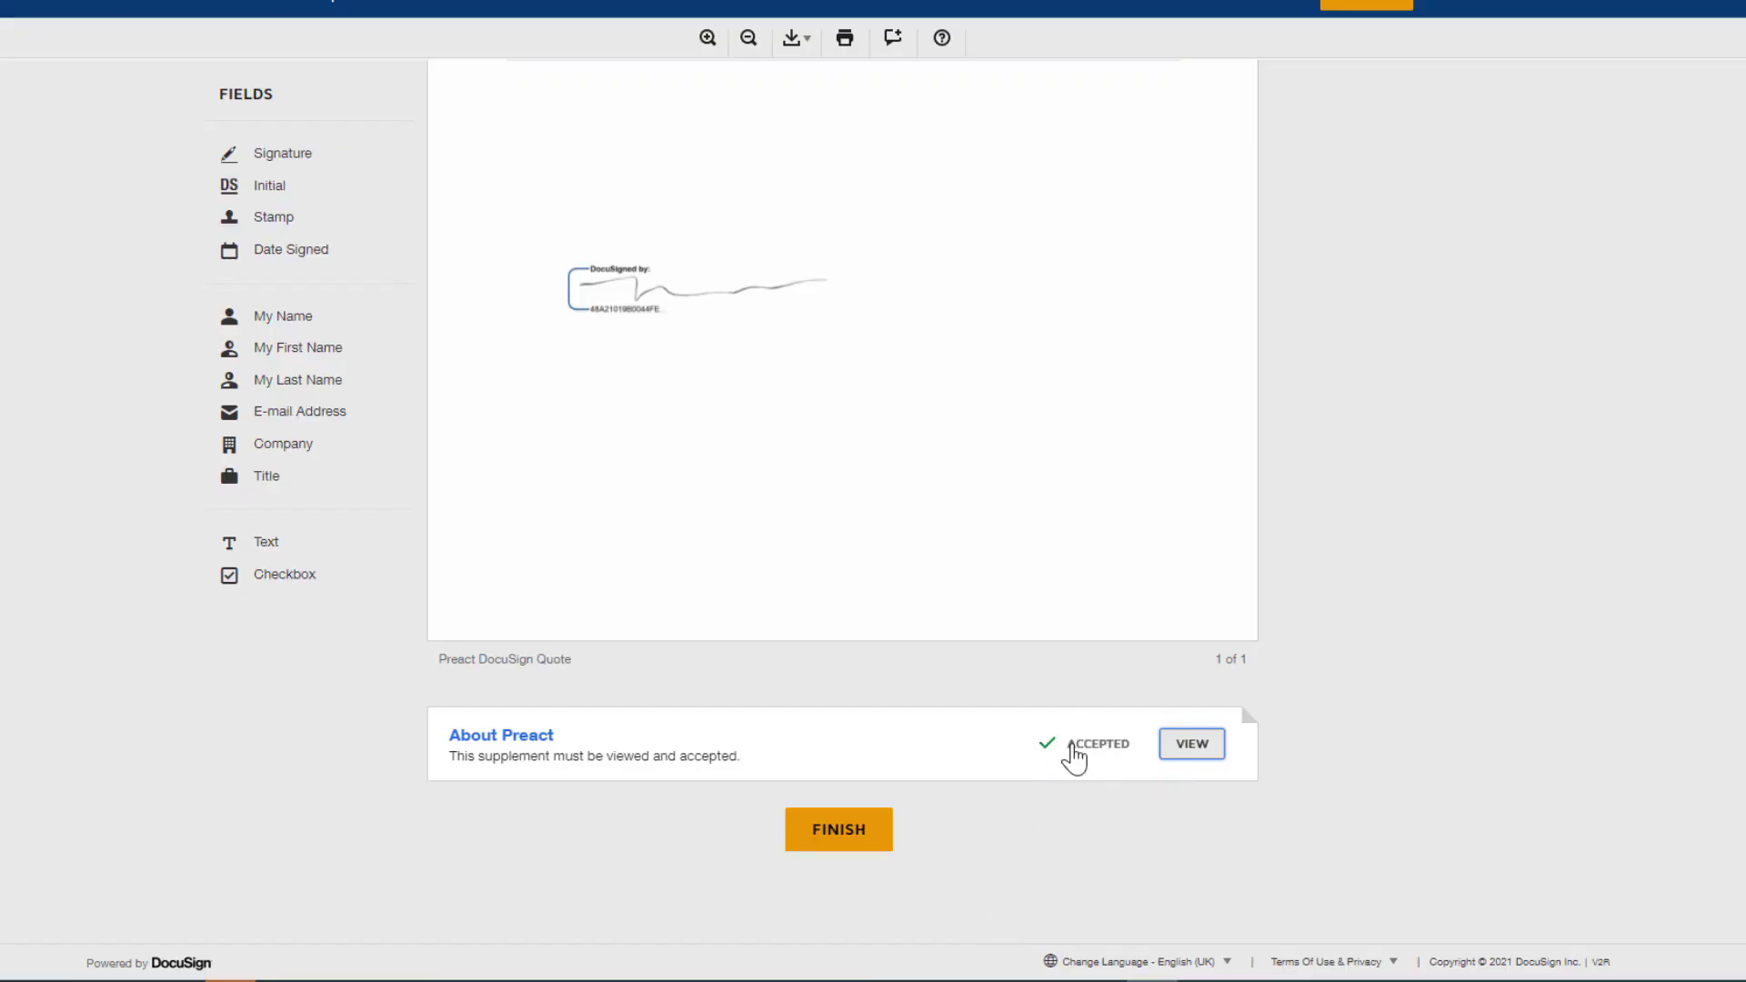
# Finish signing without creating a DocuSign account, and refresh the recipient's Gmail inbox.
pyautogui.click(864, 841)
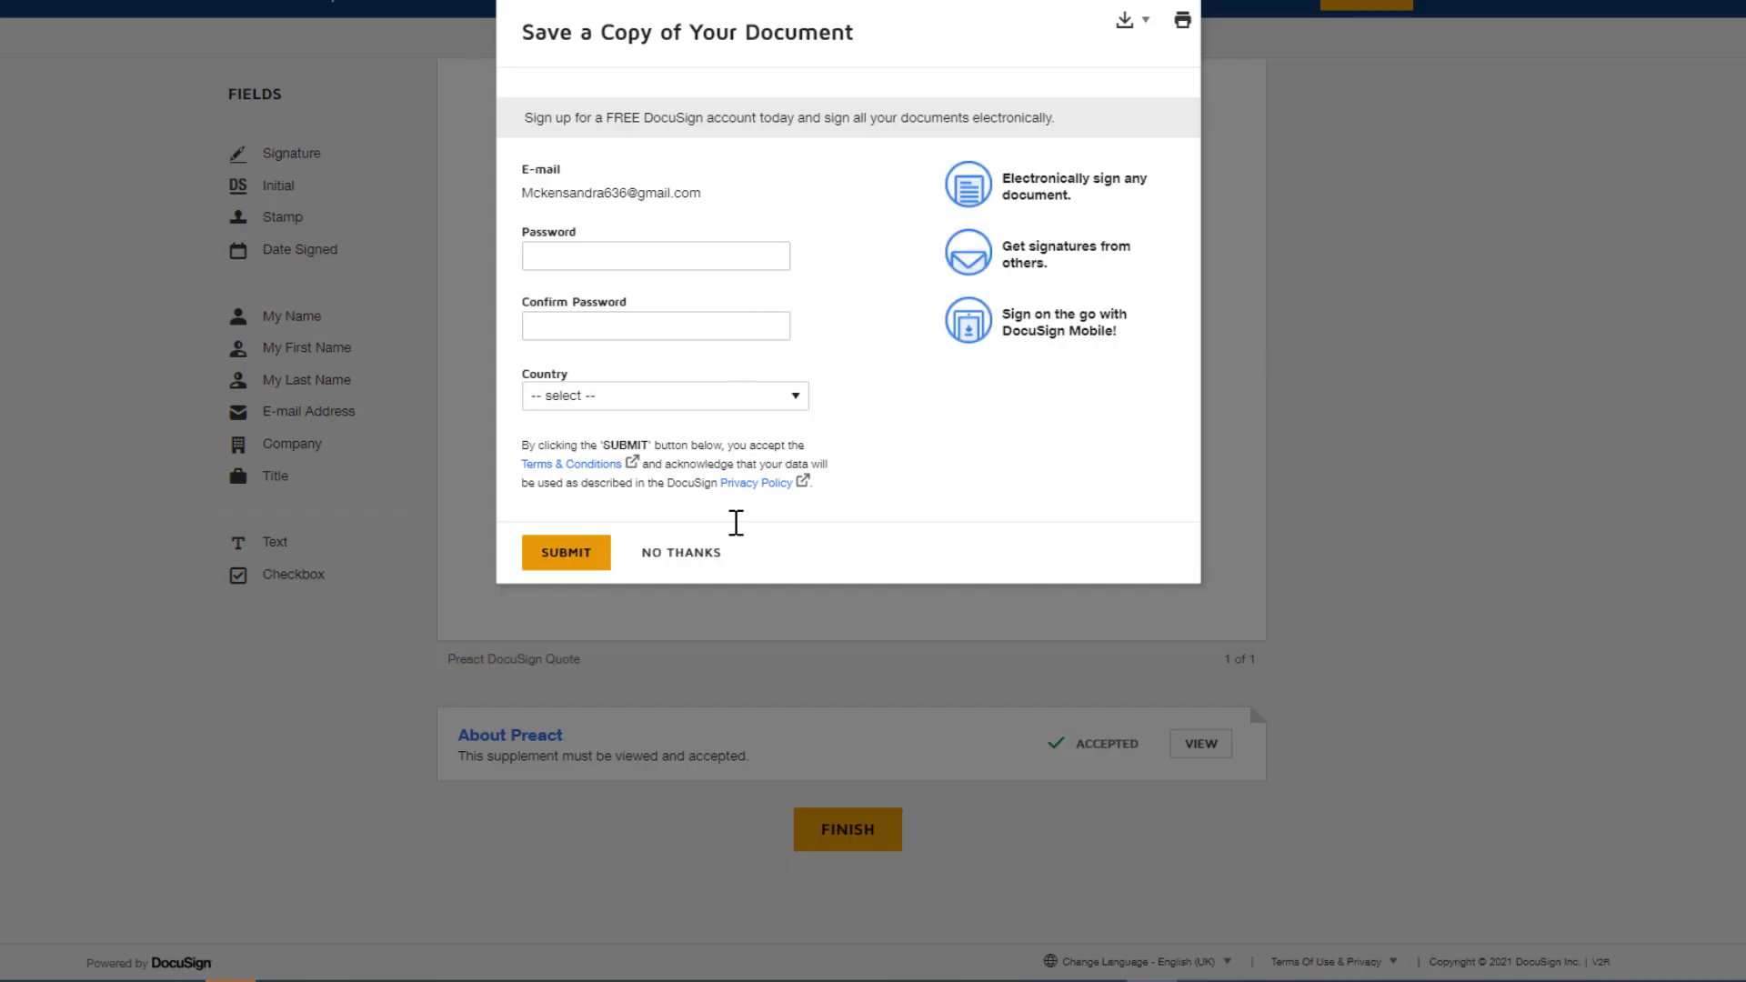
pyautogui.click(695, 555)
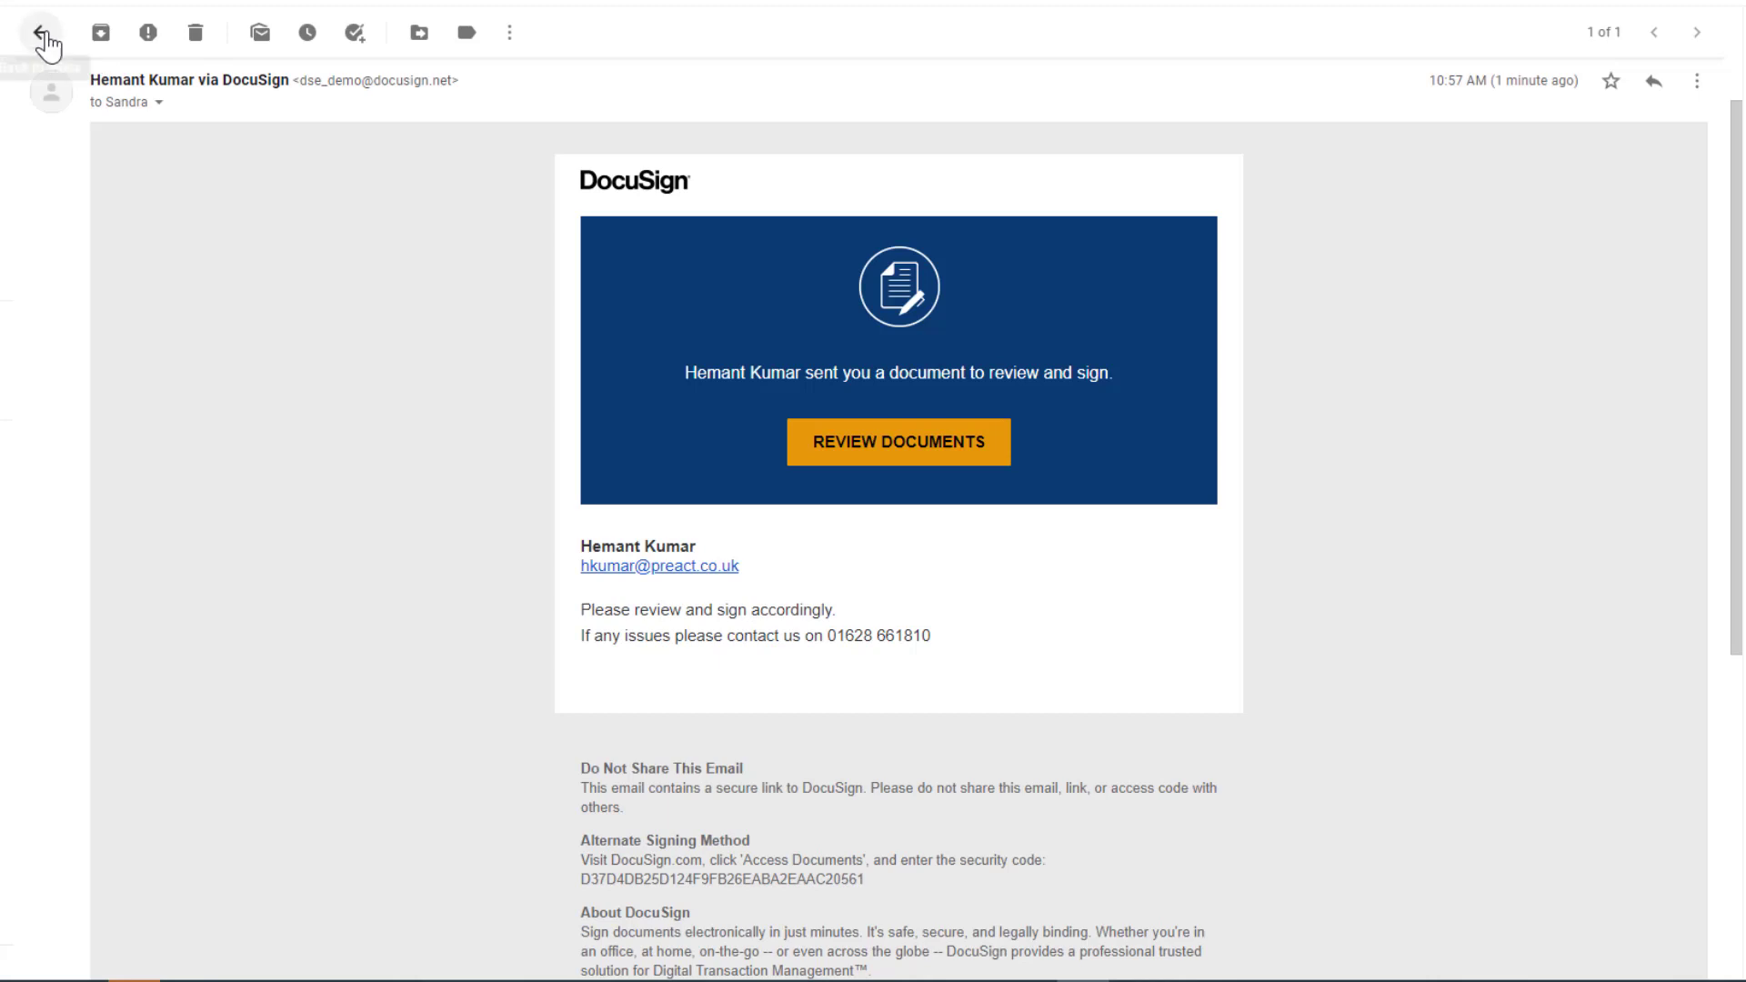
pyautogui.click(43, 34)
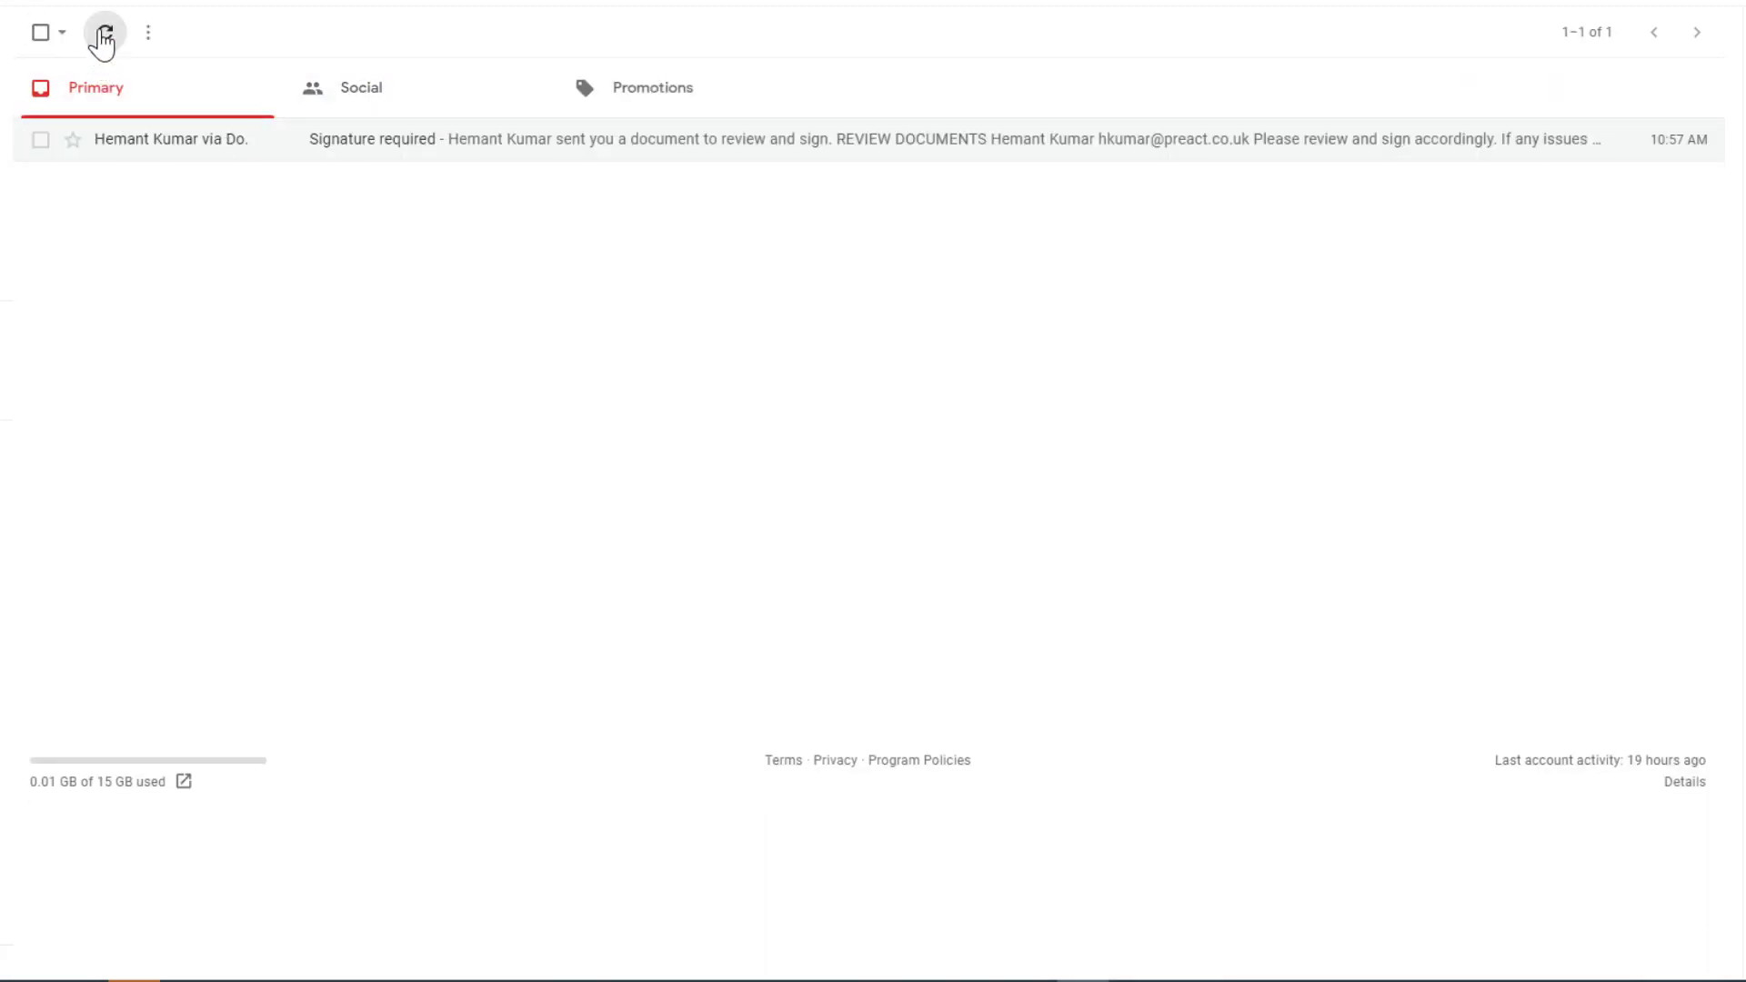
pyautogui.click(103, 34)
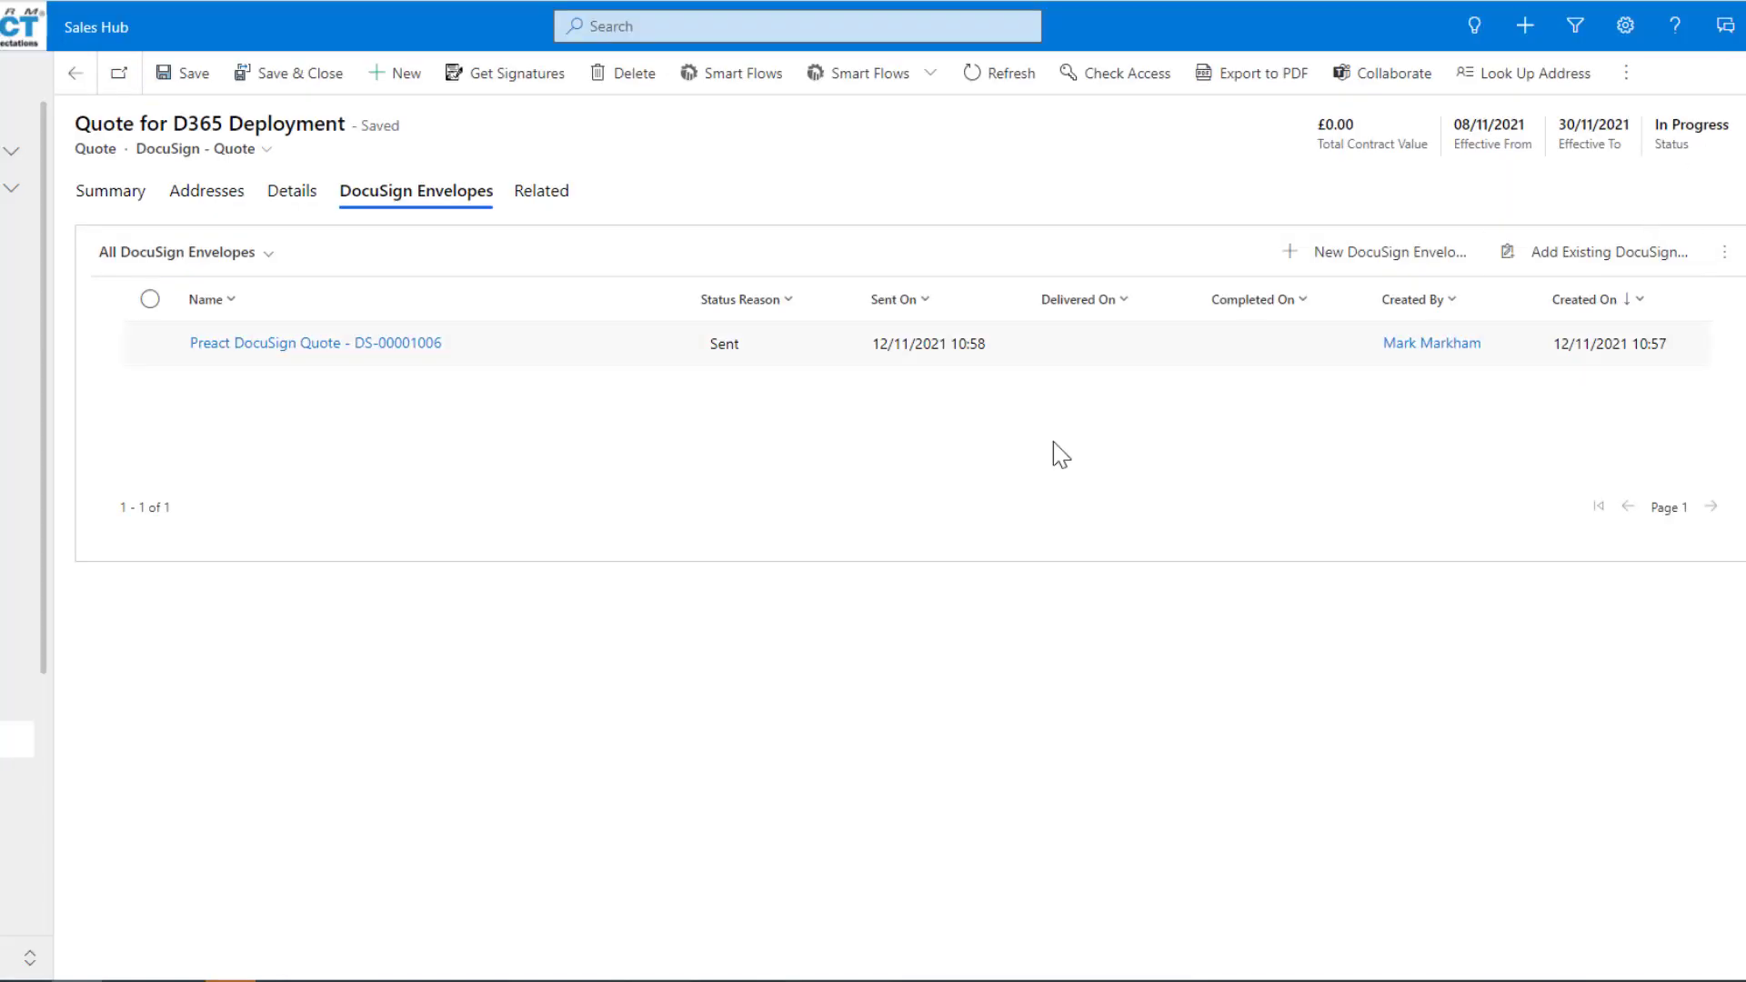
# Switch to the quote in Dynamics 365, refresh it and open its Preact DocuSign Quote envelope to check the status.
pyautogui.click(1001, 79)
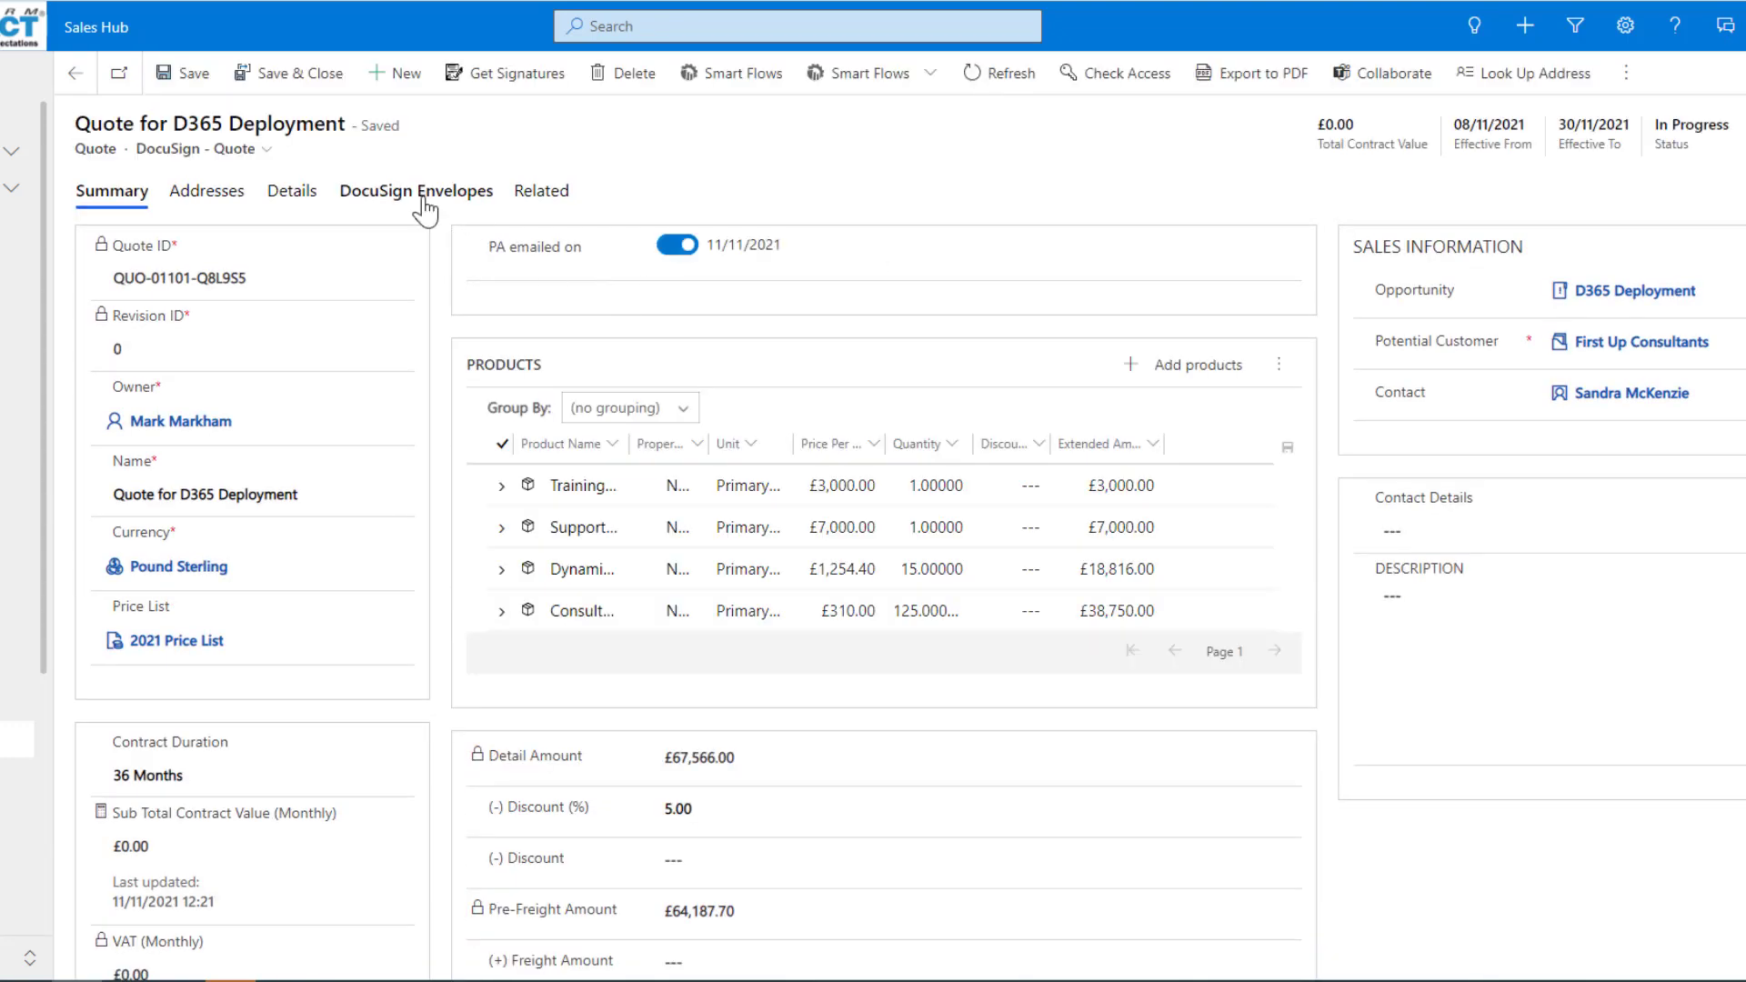
pyautogui.click(425, 207)
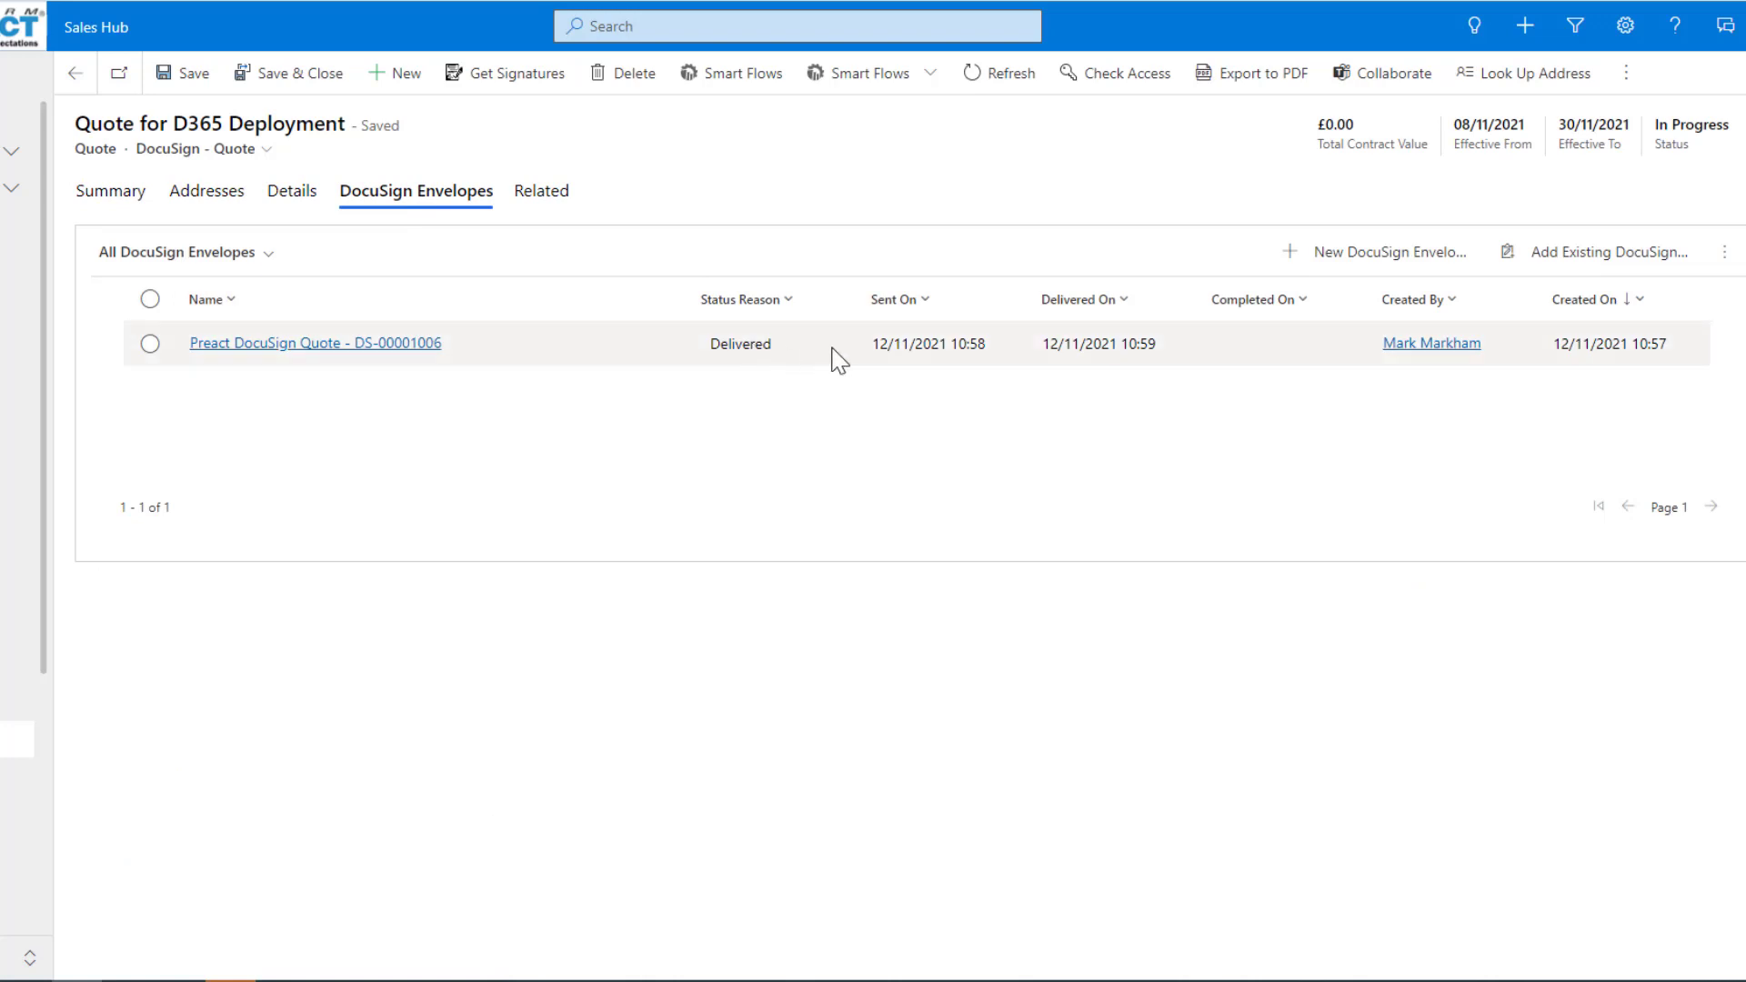
pyautogui.click(316, 355)
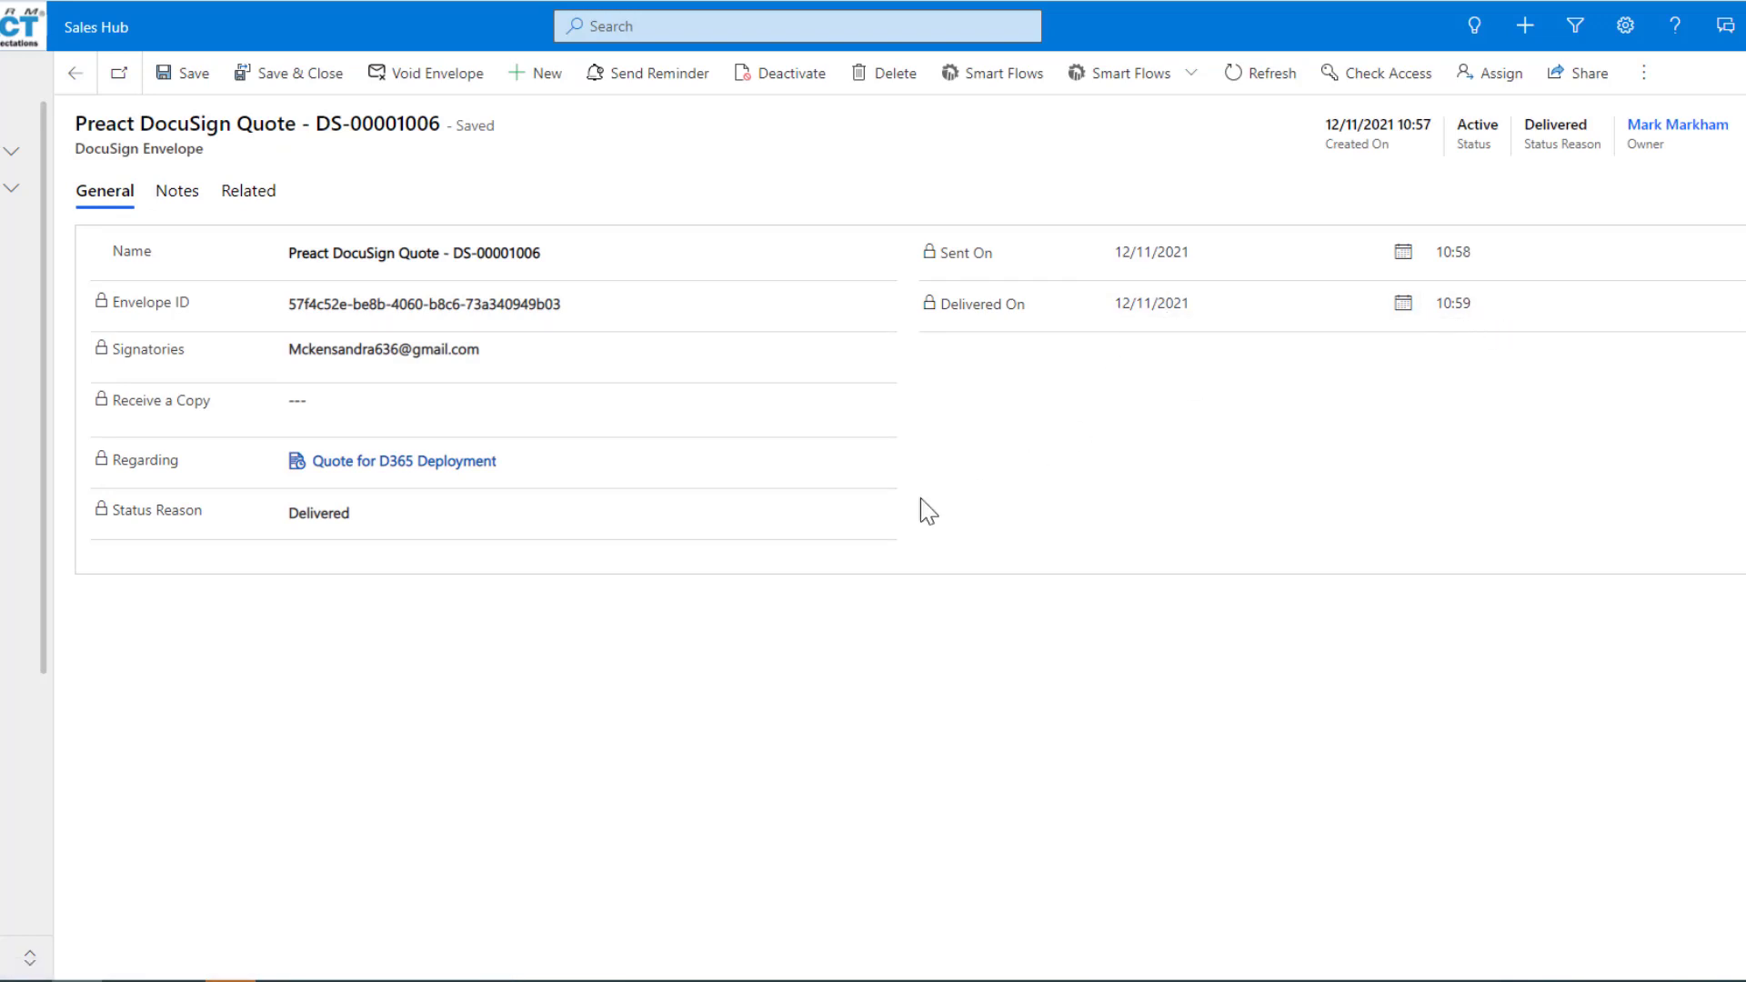
# Download the Certificate of Completion PDF from the envelope's notes, open it and review its signer and envelope summary events.
pyautogui.click(177, 198)
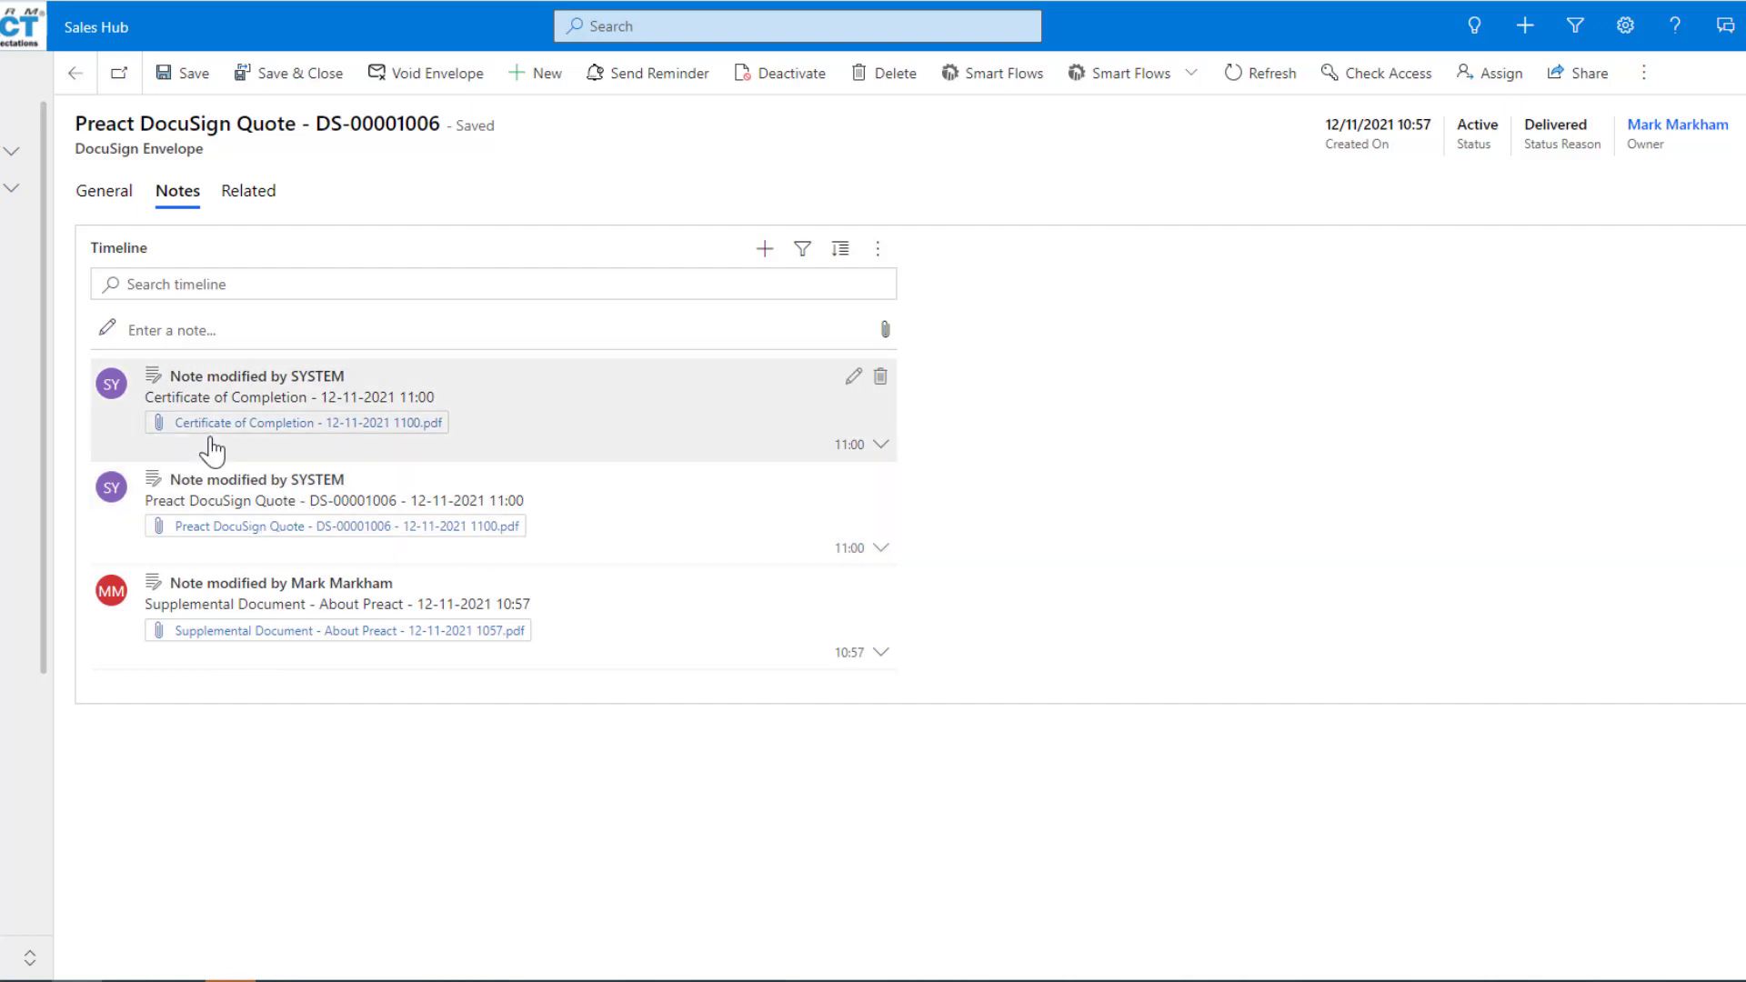
pyautogui.click(295, 441)
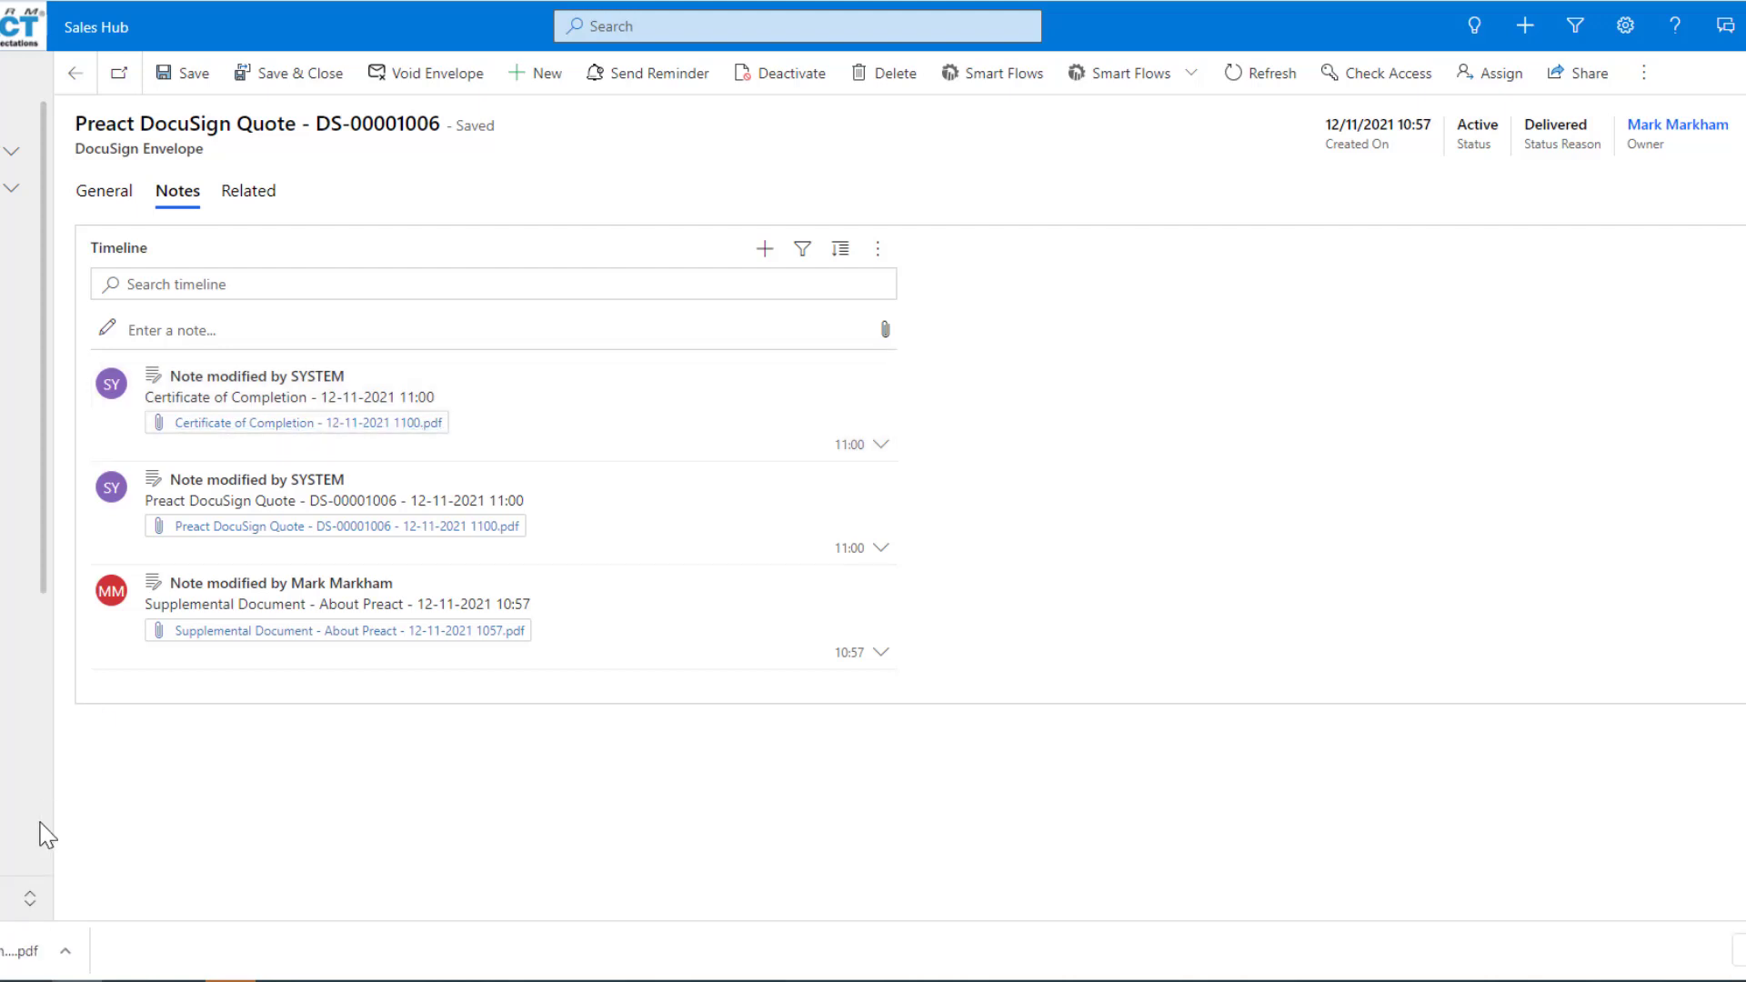
pyautogui.click(36, 950)
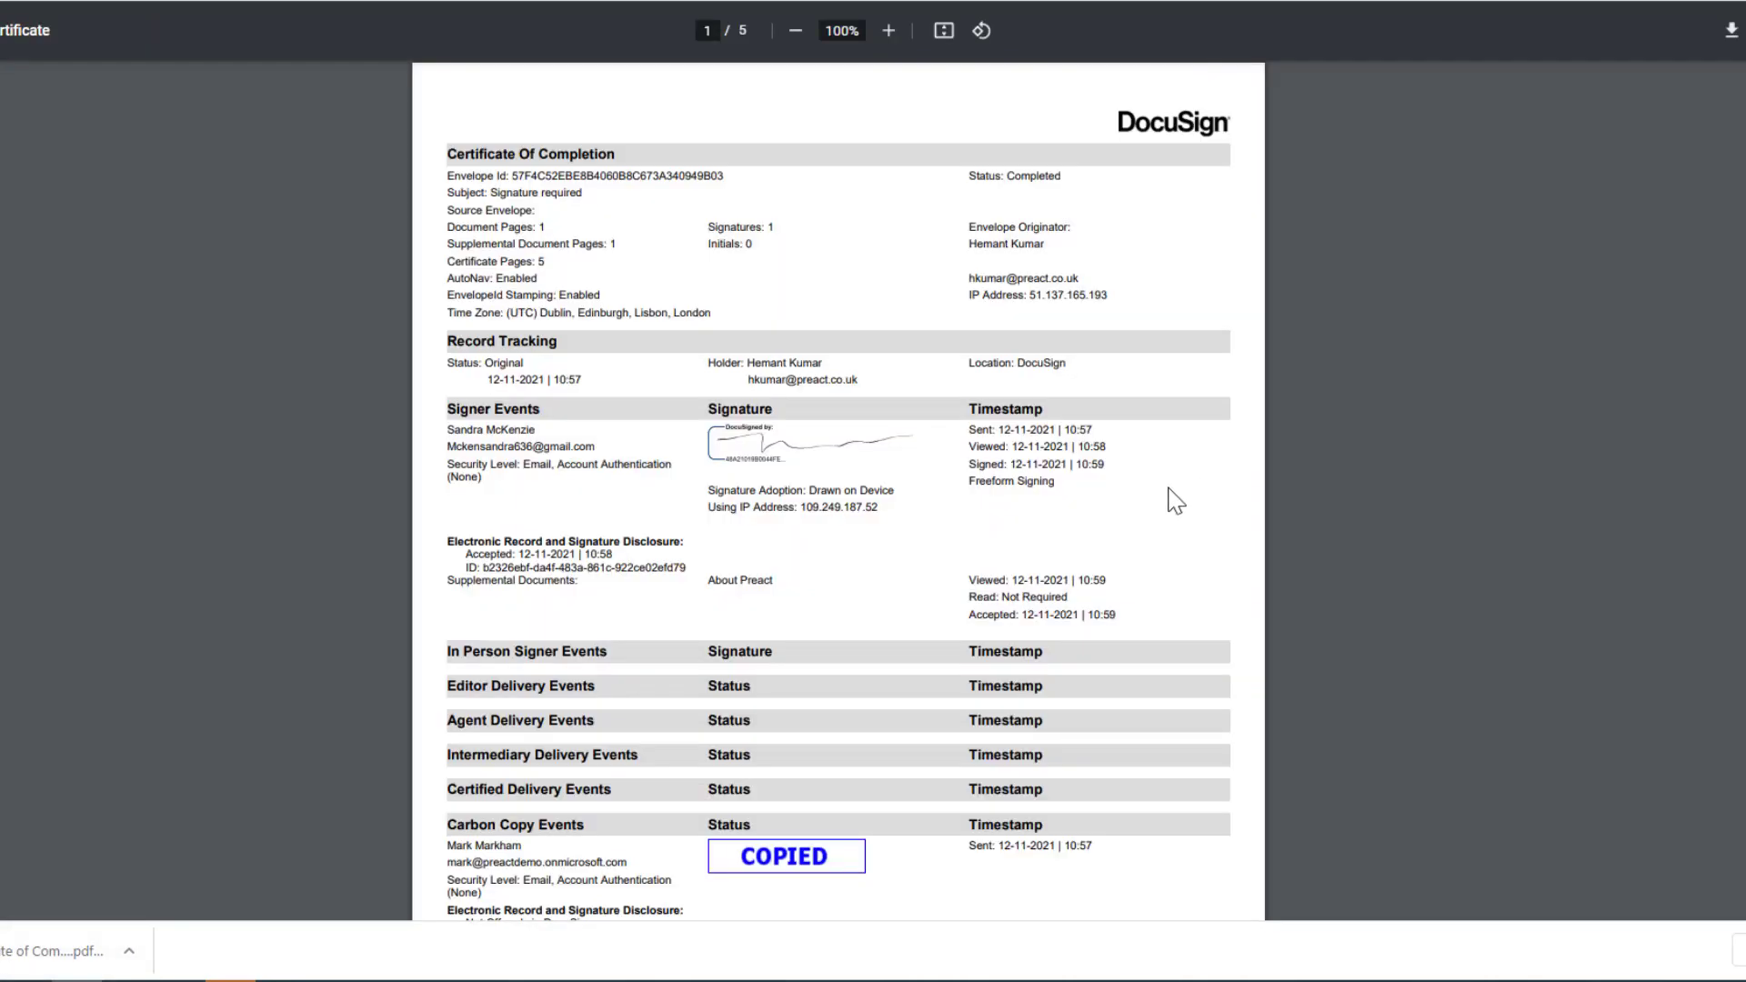
pyautogui.scroll(-3, 1175, 500)
pyautogui.scroll(-4, 1176, 500)
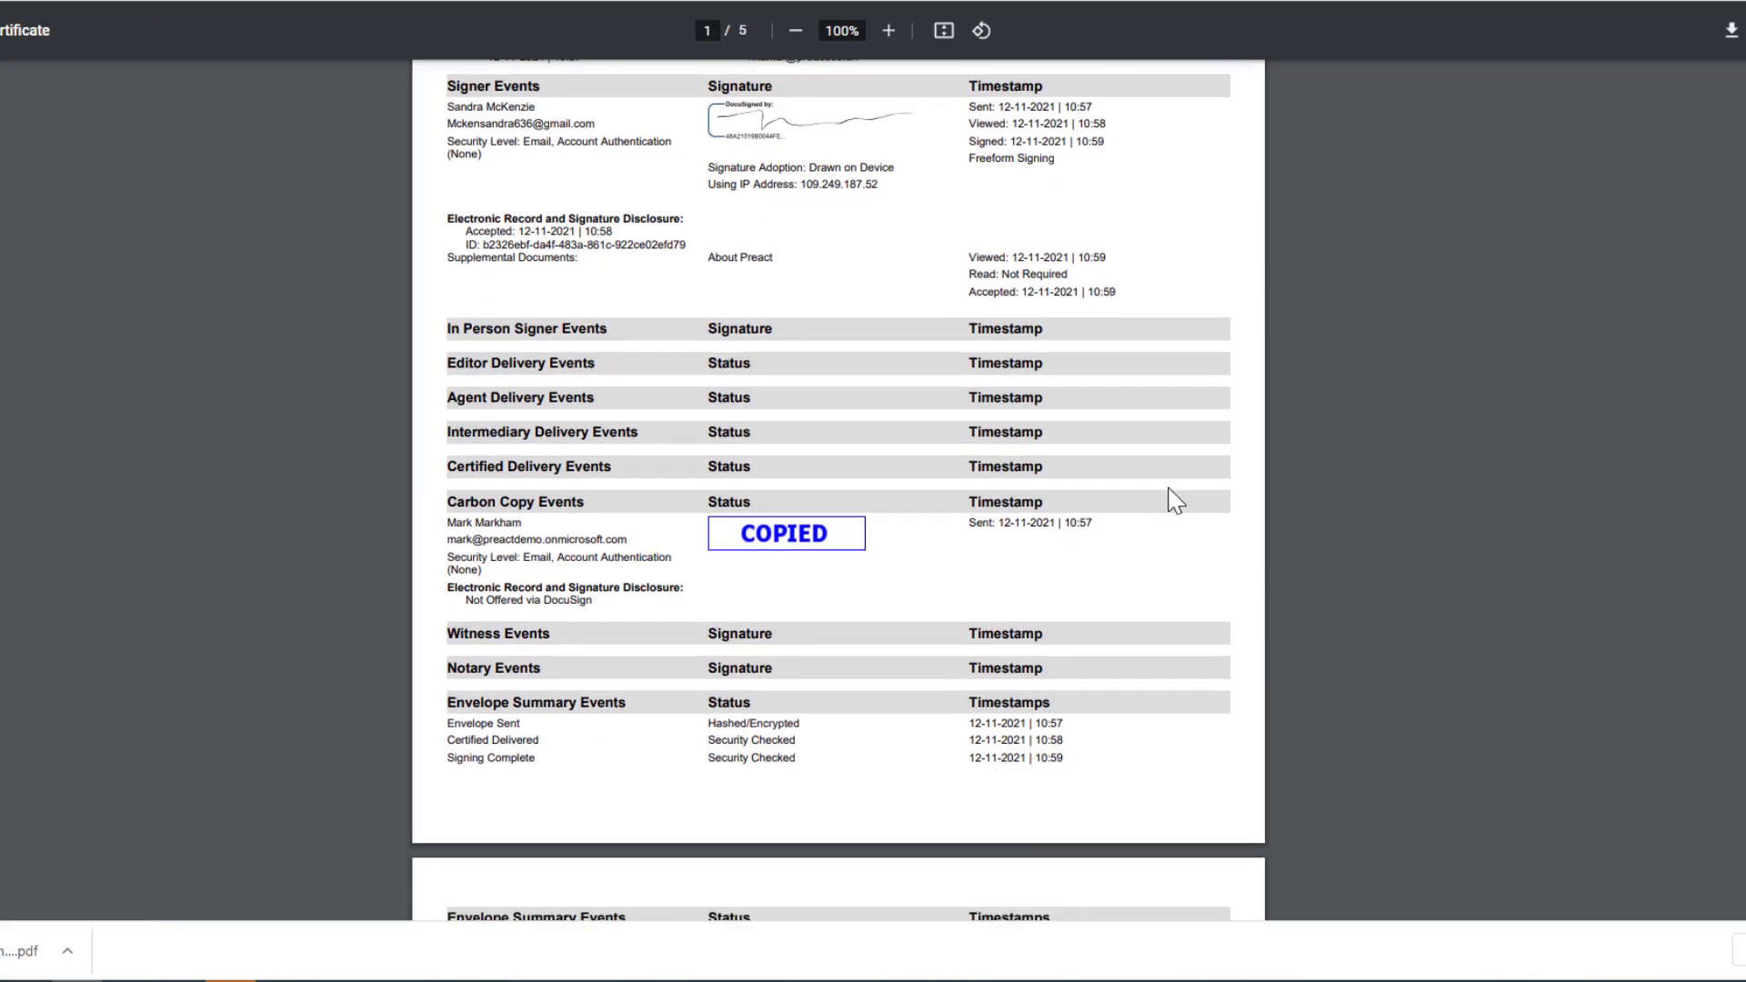
pyautogui.scroll(4, 1173, 491)
pyautogui.scroll(3, 1061, 509)
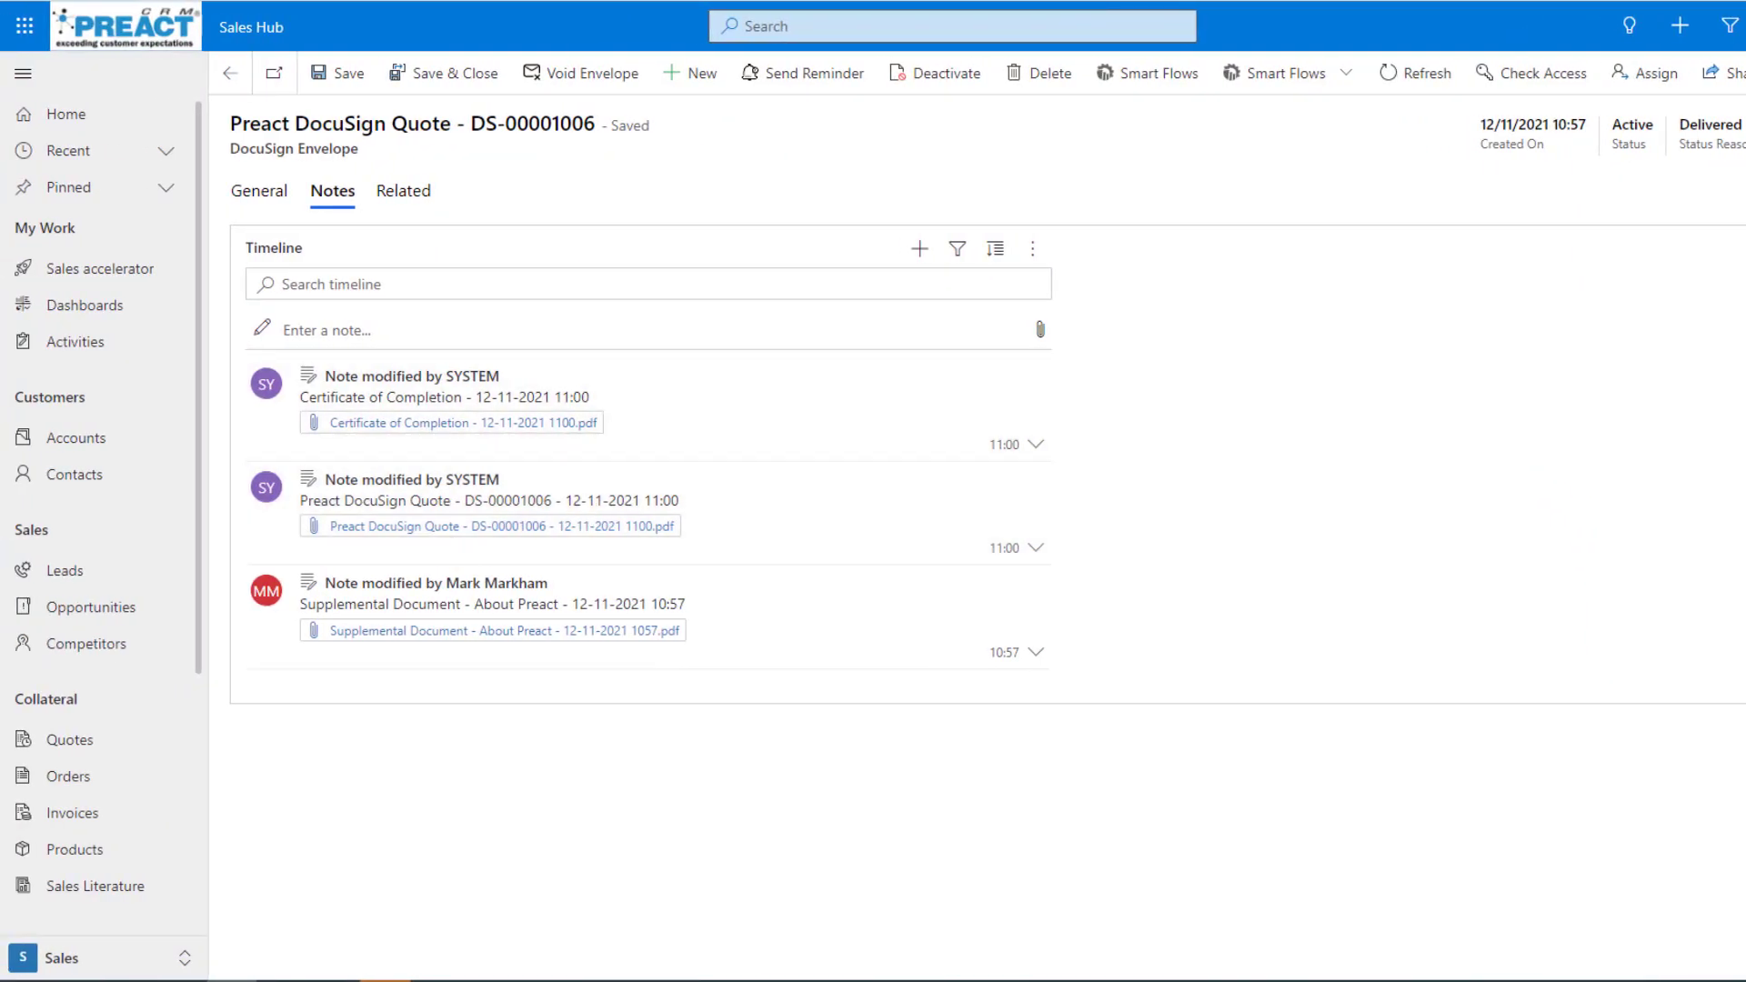
# Check the envelope's General details in Dynamics 365 and return to the quote's list of DocuSign envelopes.
pyautogui.click(282, 207)
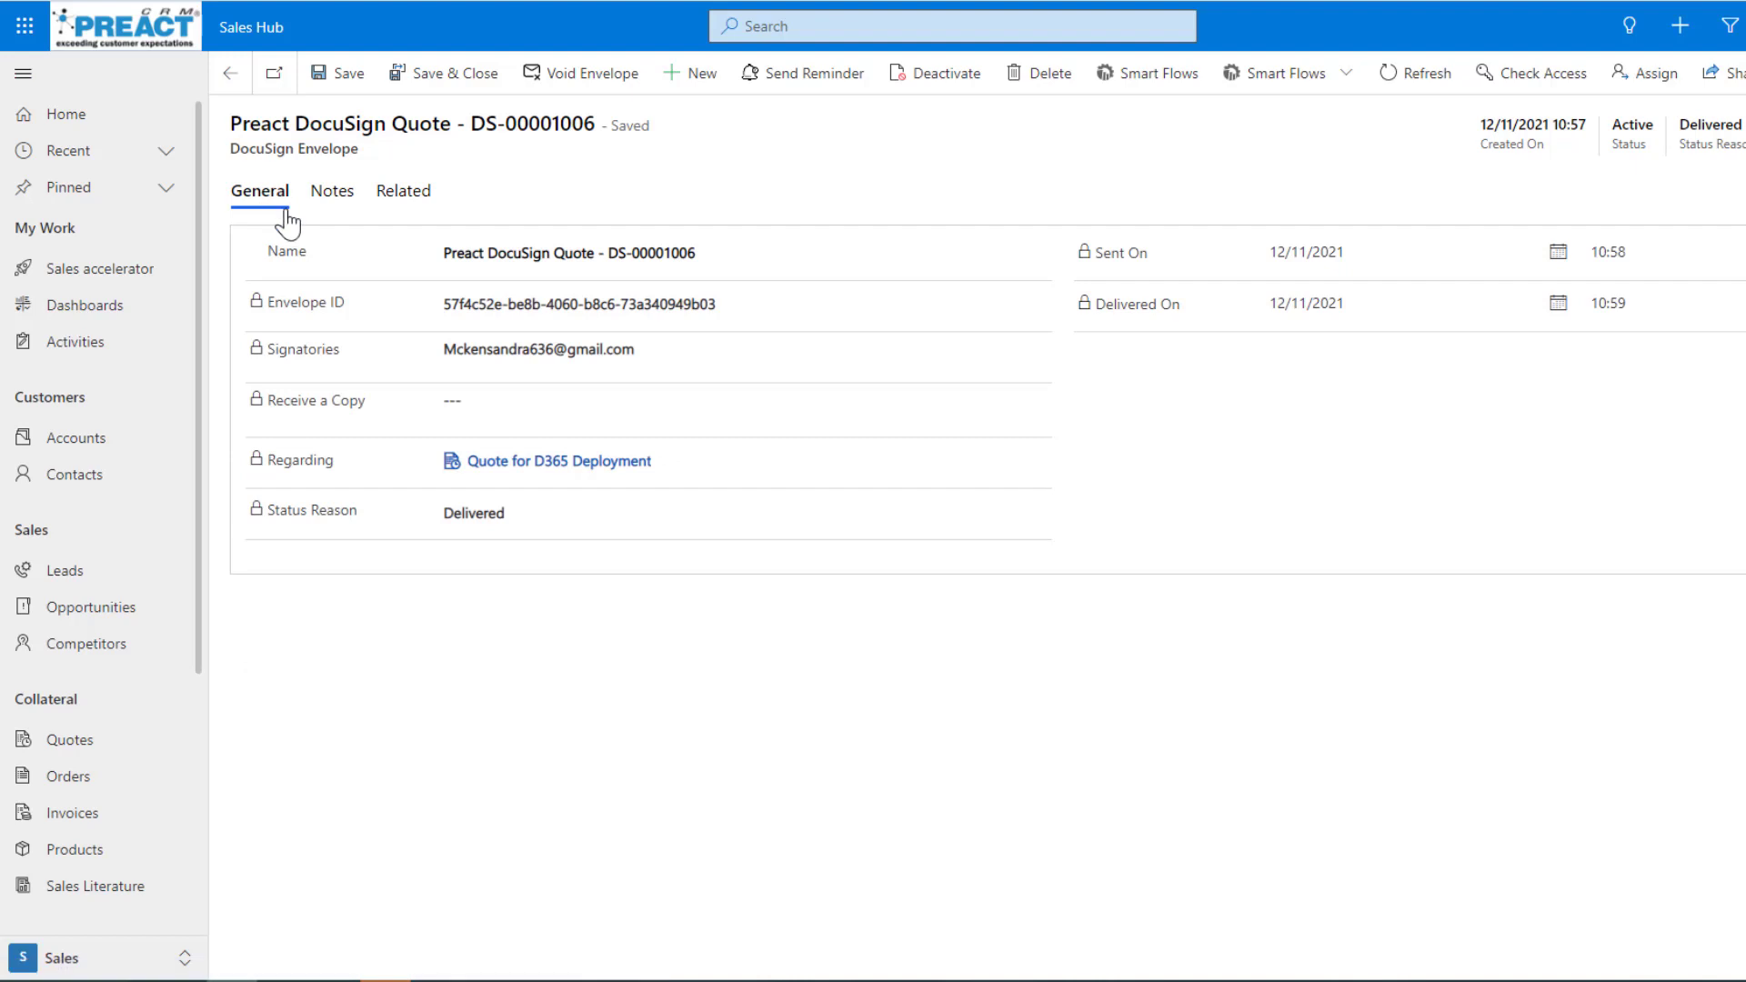
pyautogui.click(230, 74)
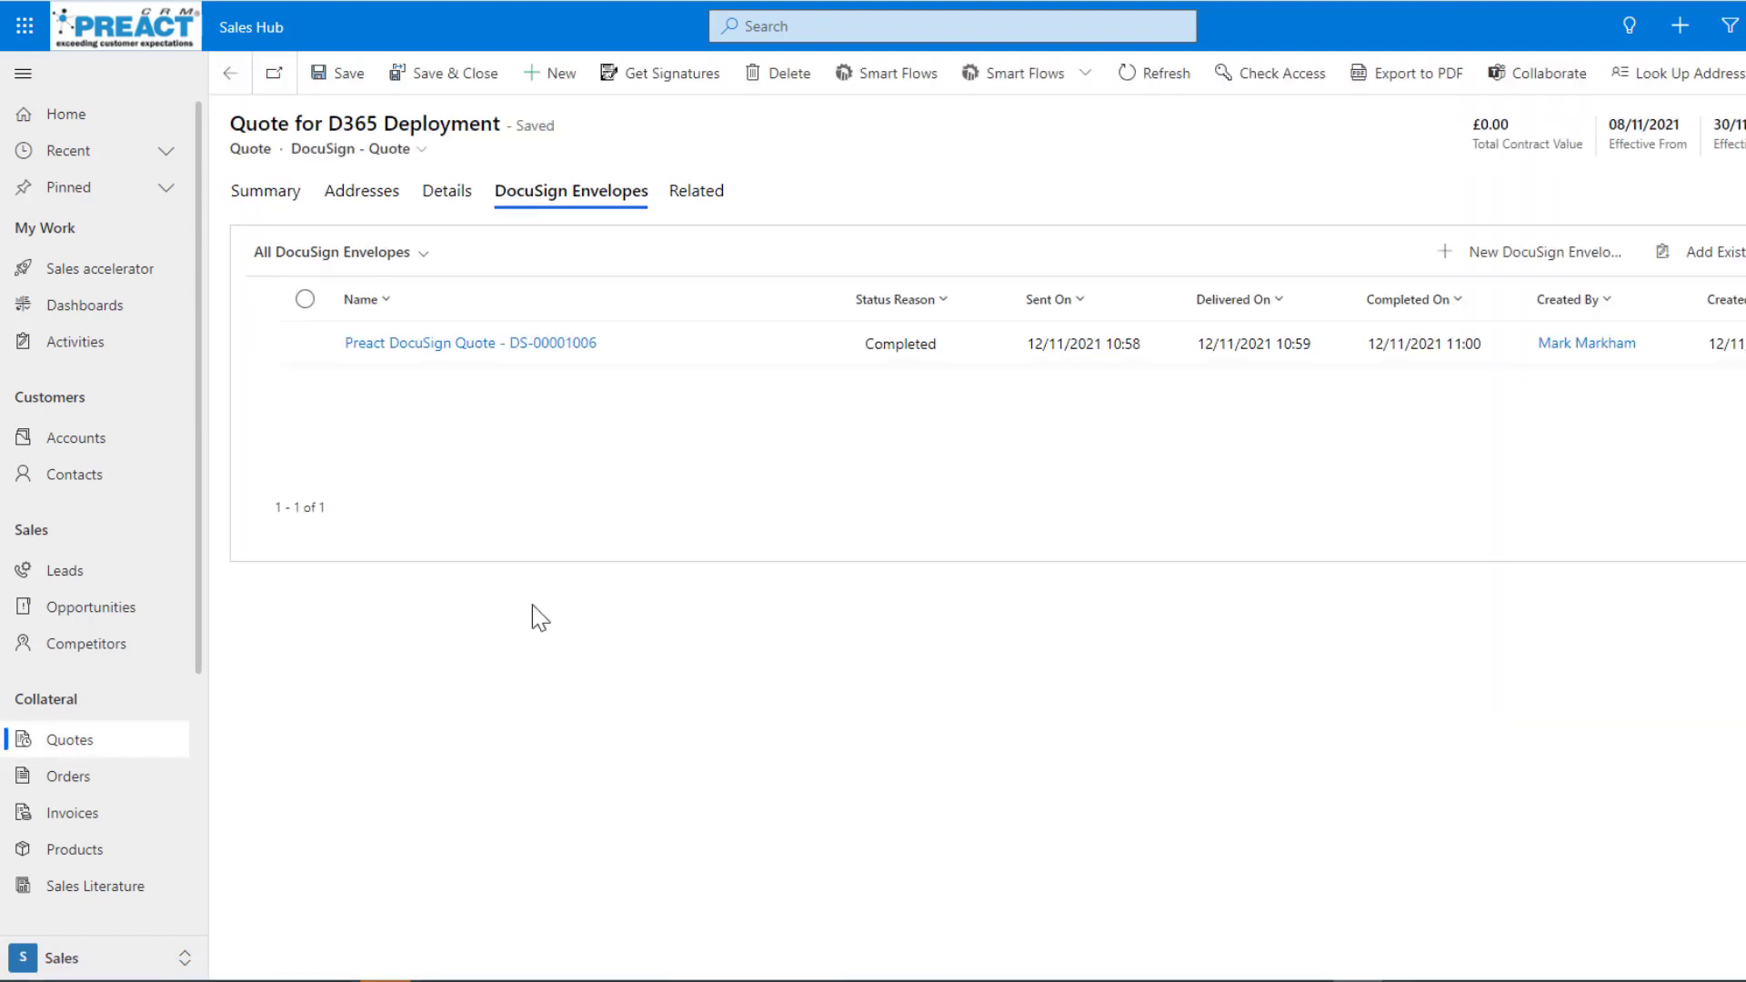